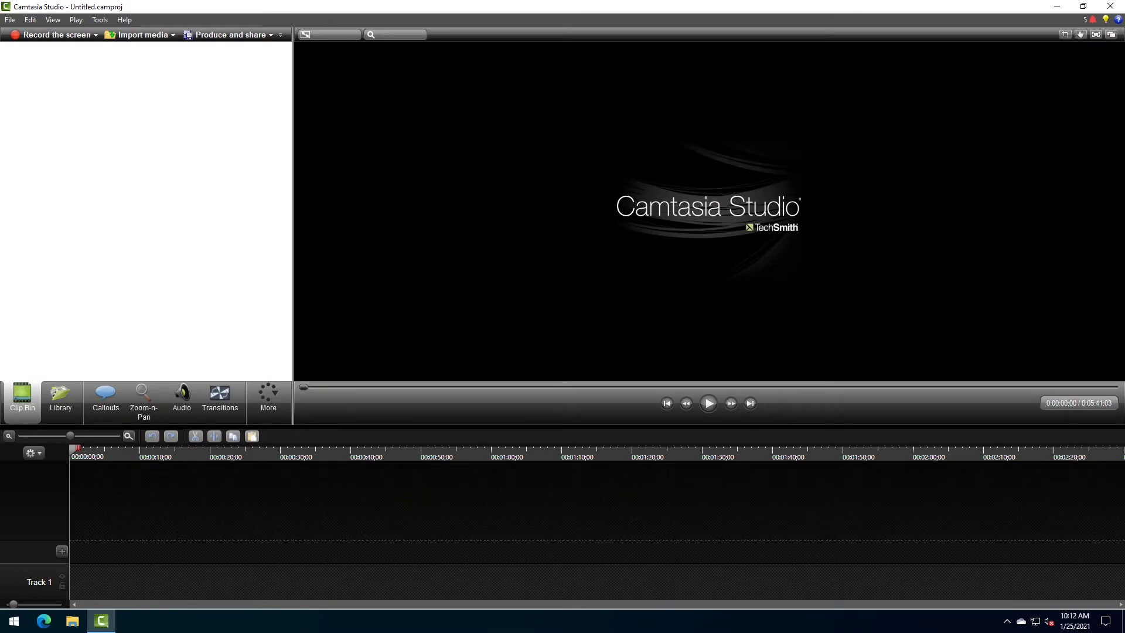
Step: Drag the Calling Lights Animated Title from the Library onto Track 1 and preview it
left_click(61, 398)
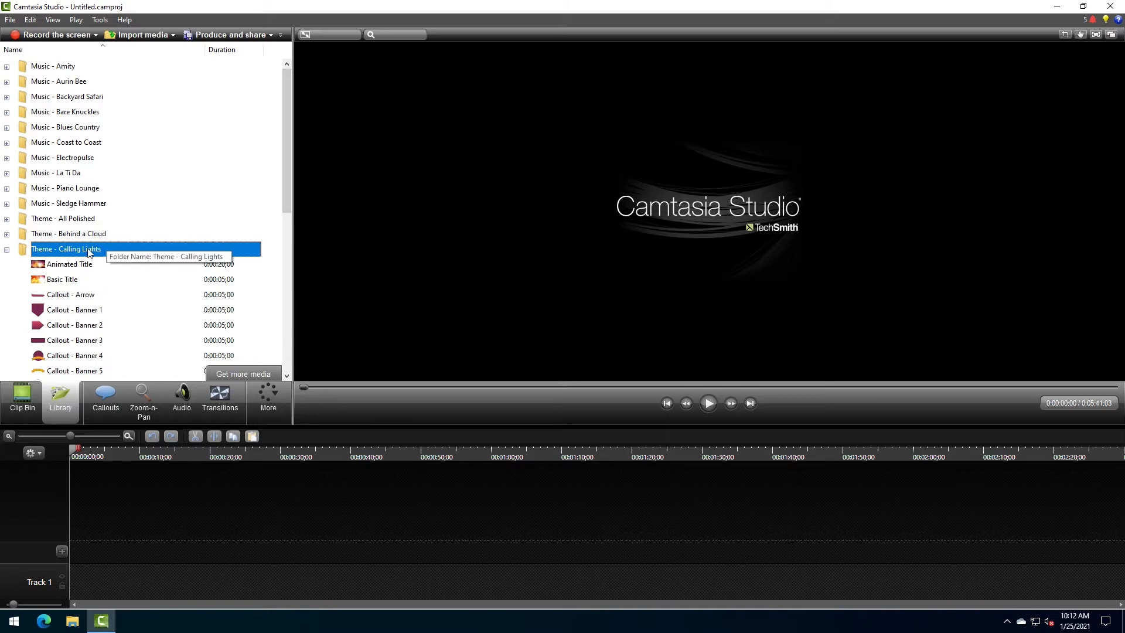
scroll(100, 187, "down", 2)
left_click(82, 189)
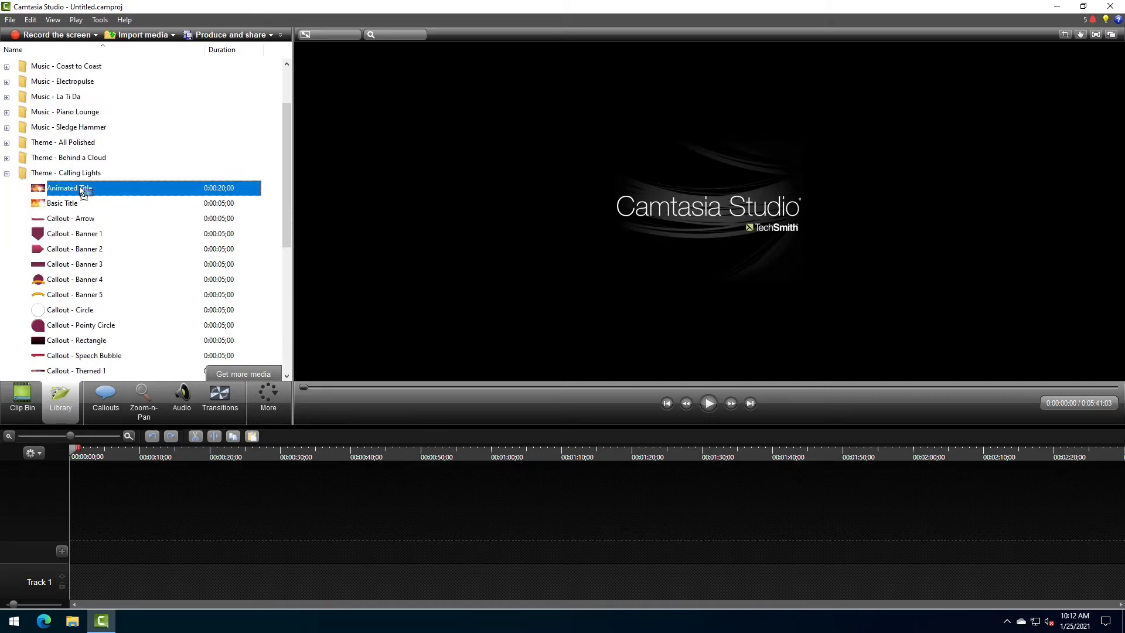
mouse_move(80, 191)
left_mouse_down()
mouse_move(87, 577)
mouse_move(160, 582)
left_mouse_up()
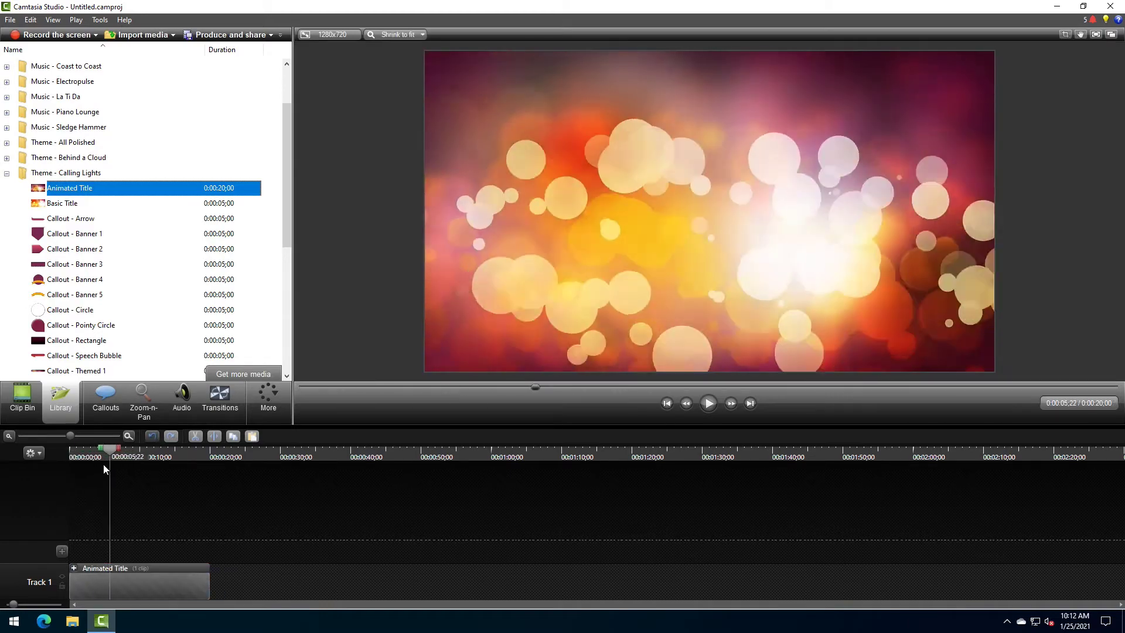
mouse_move(103, 464)
left_mouse_down()
mouse_move(147, 482)
mouse_move(54, 501)
left_mouse_up()
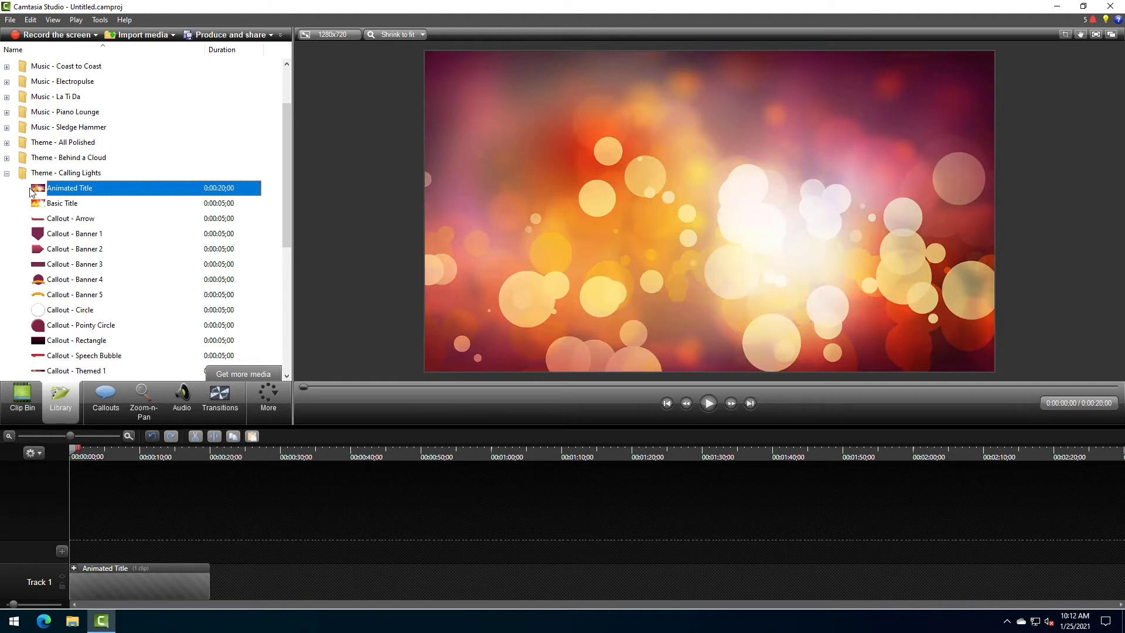
Step: Add a blue Circle callout and move it toward the top-left of the frame
left_click(106, 403)
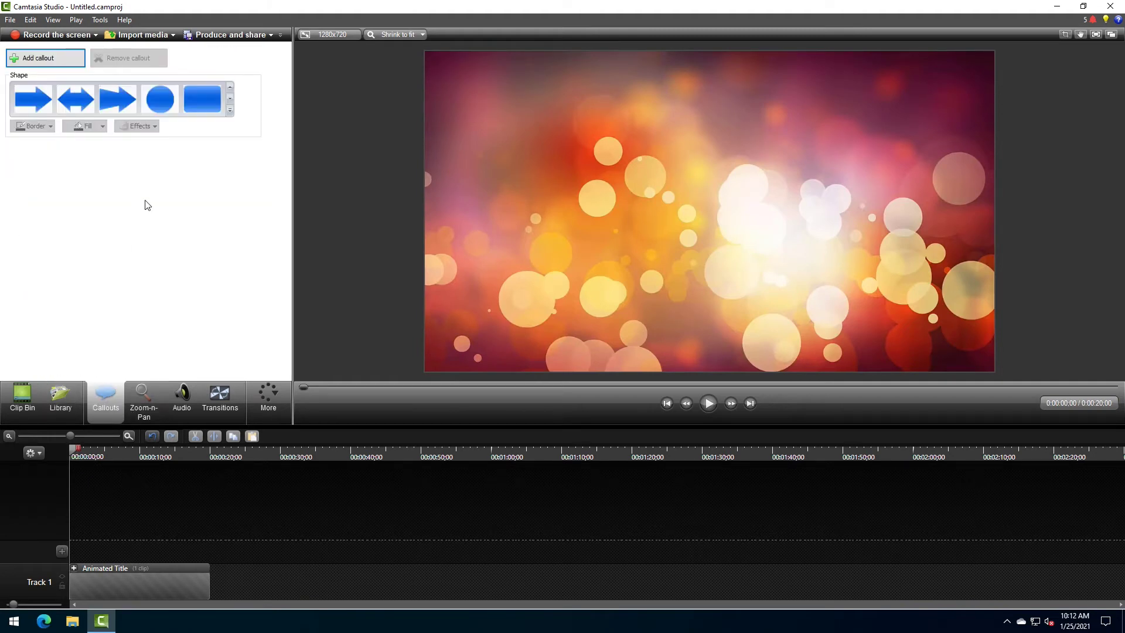
left_click(161, 102)
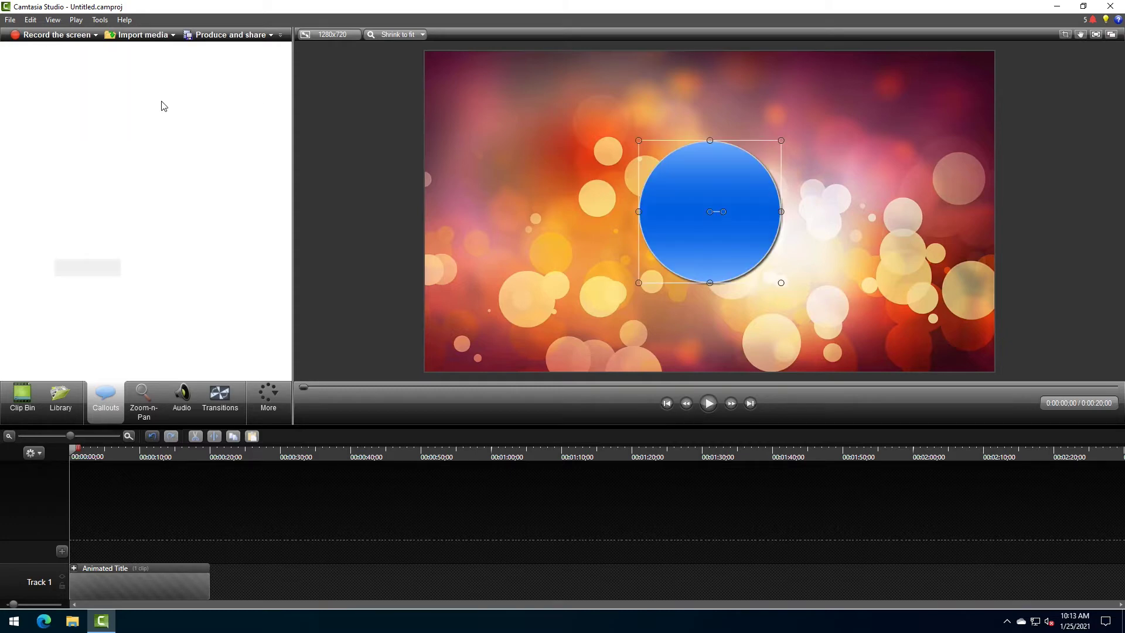
left_click_drag(597, 185, 518, 152)
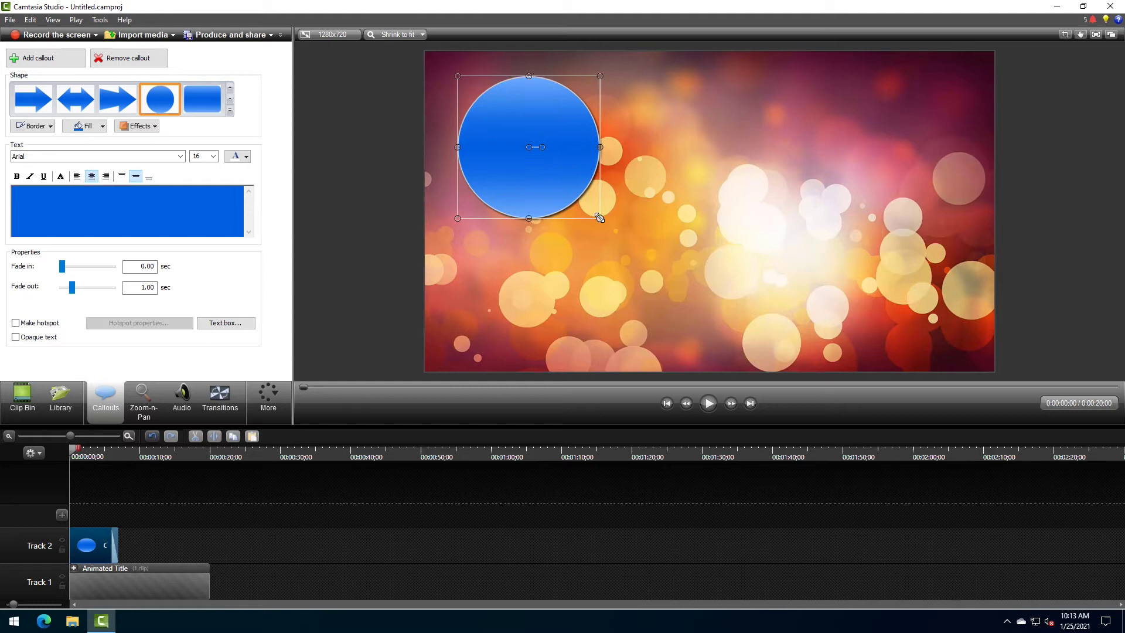
Step: Enlarge the circle evenly and start its Track 2 clip just after the video begins
mouse_move(600, 218)
left_mouse_down()
mouse_move(648, 185)
mouse_move(632, 258)
mouse_move(674, 213)
left_mouse_up()
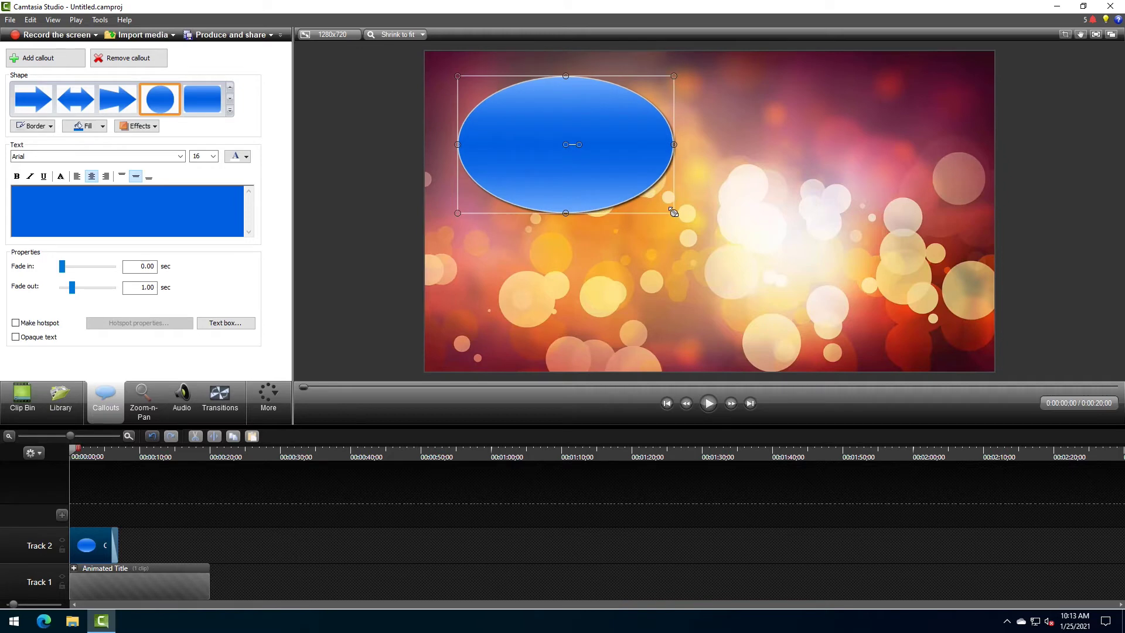
key("ctrl+z")
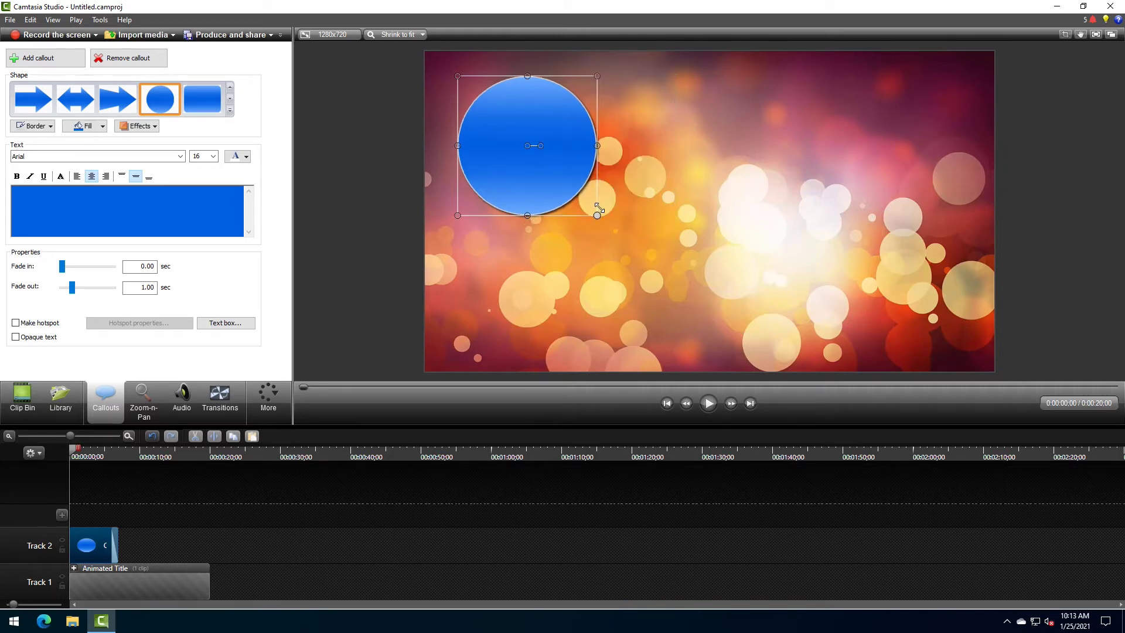
mouse_move(600, 218)
left_mouse_down()
mouse_move(621, 198)
mouse_move(625, 183)
mouse_move(612, 180)
left_mouse_up()
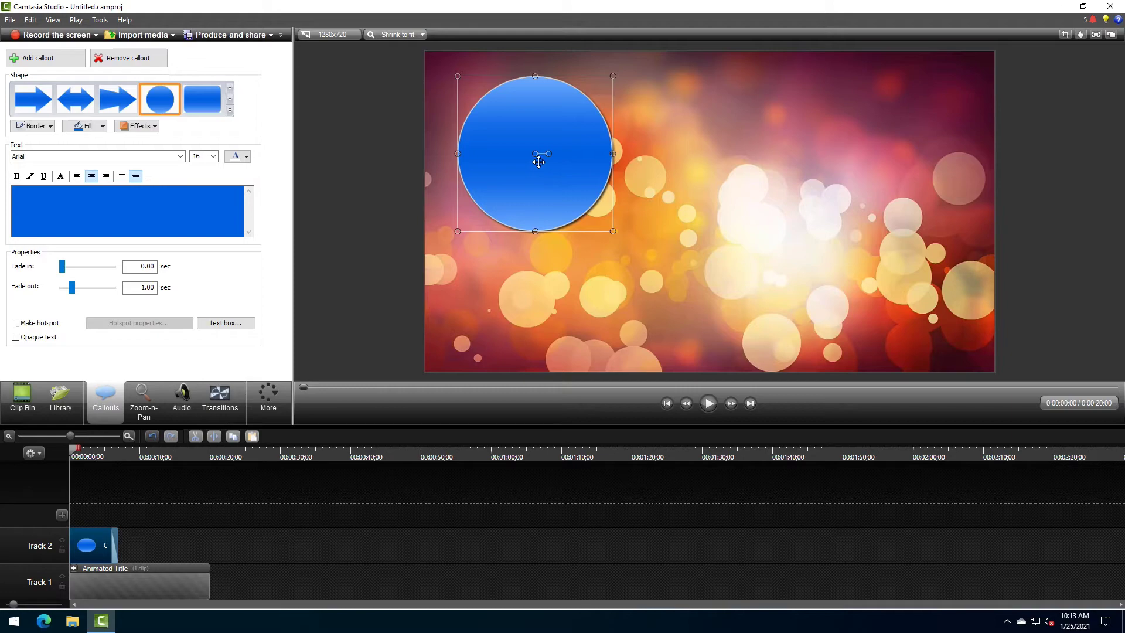
left_click_drag(538, 162, 549, 163)
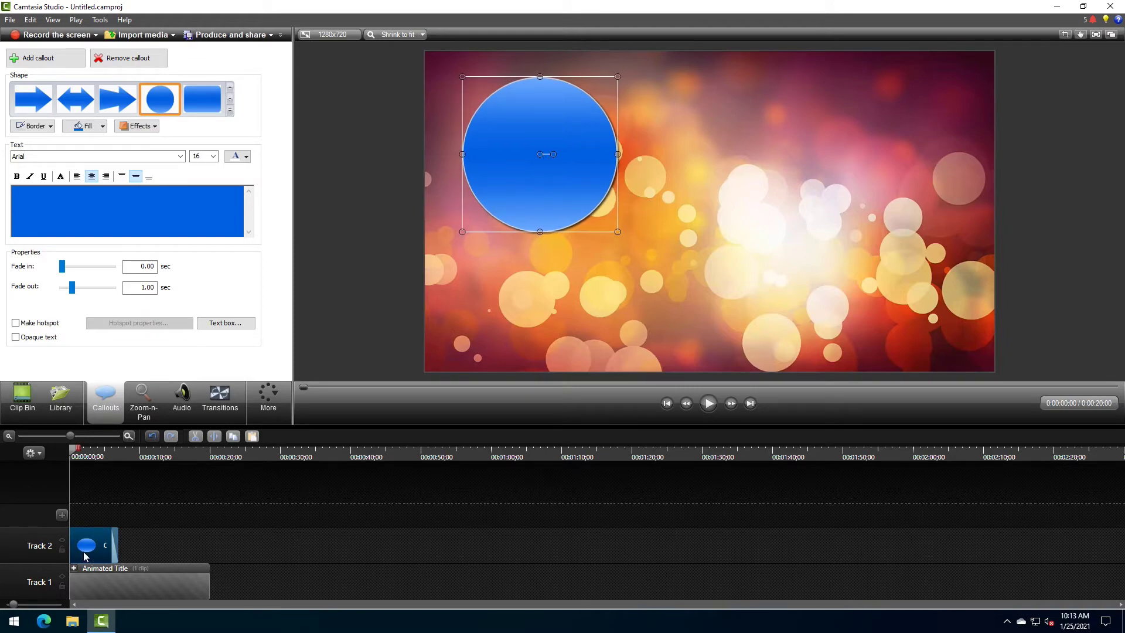
left_click_drag(85, 556, 98, 551)
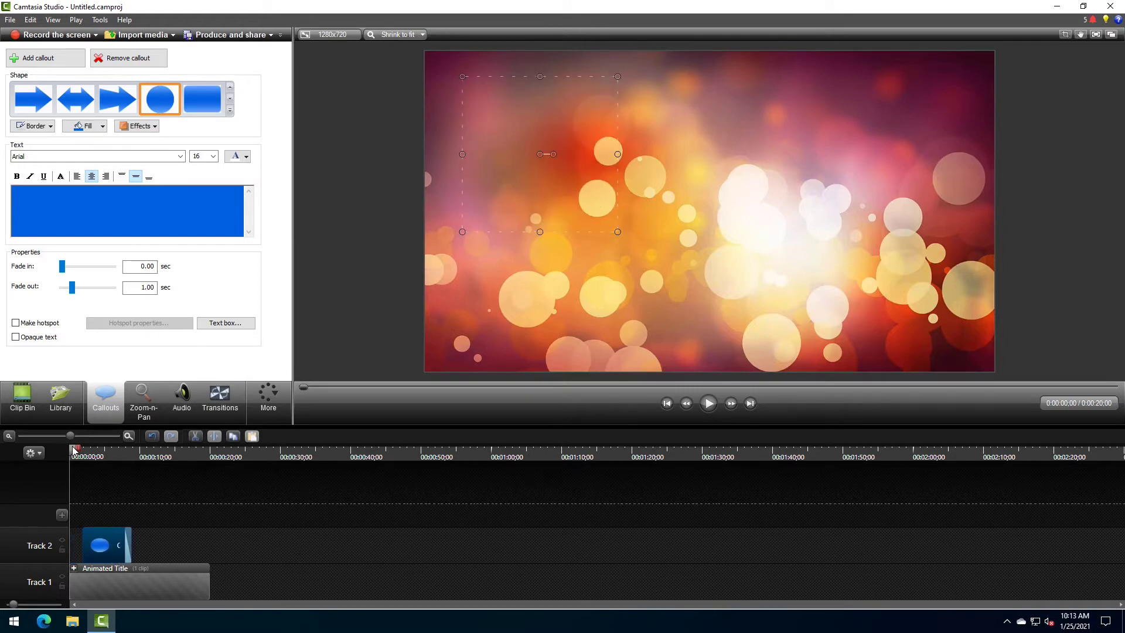
Step: Zoom into the timeline and extend the Circle 11 clip to about 0:20
left_click_drag(74, 450, 99, 450)
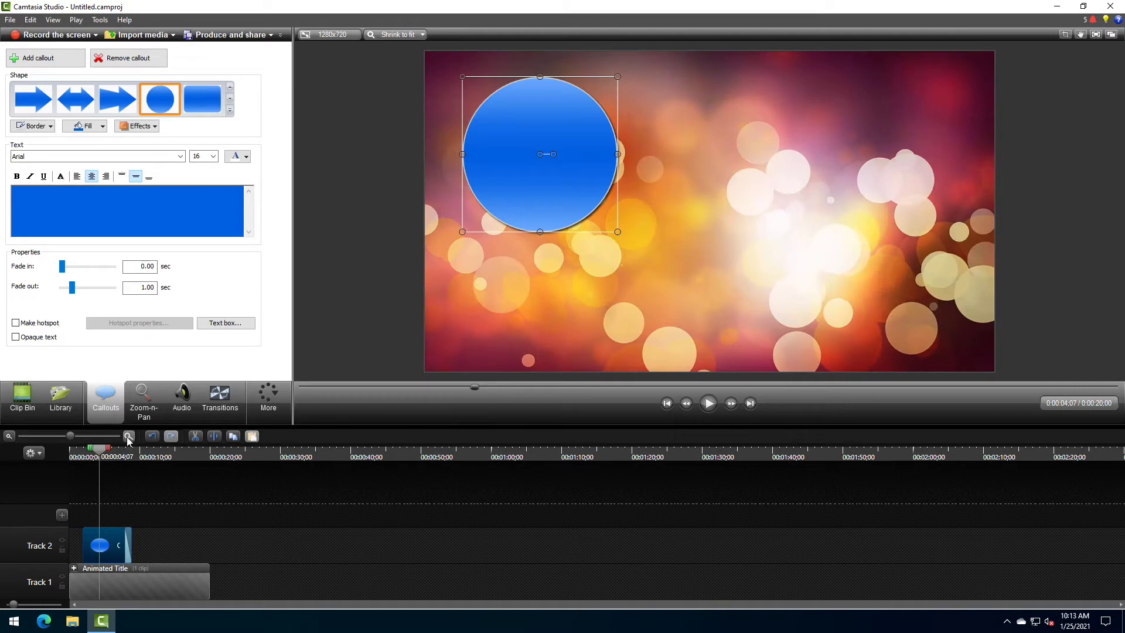
left_click(128, 436)
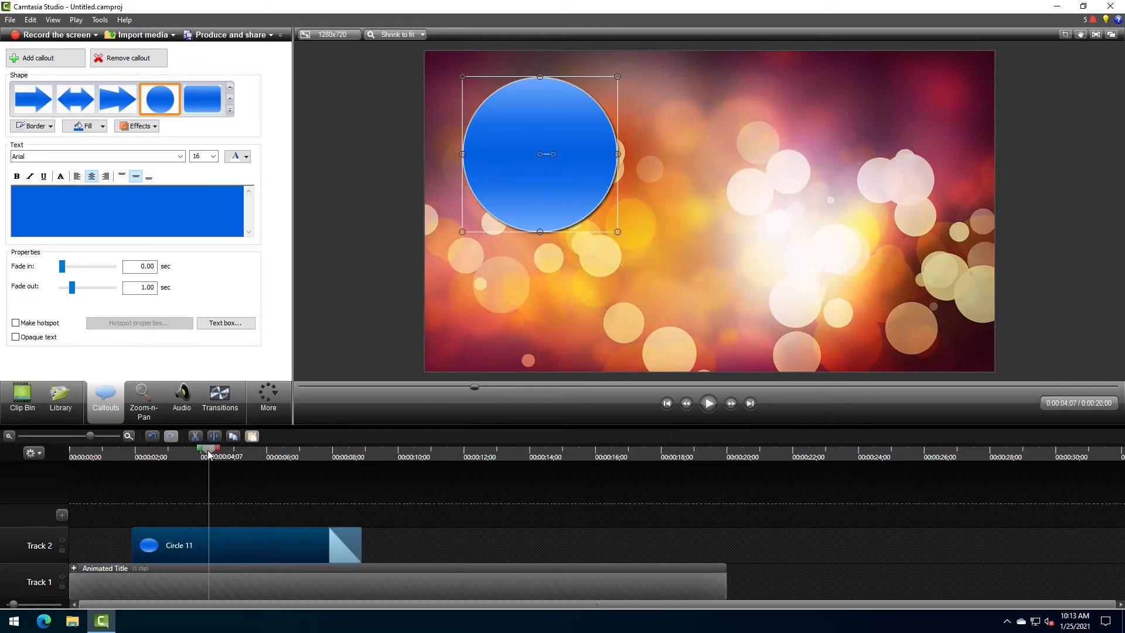
left_click_drag(209, 454, 196, 454)
left_click_drag(360, 540, 725, 539)
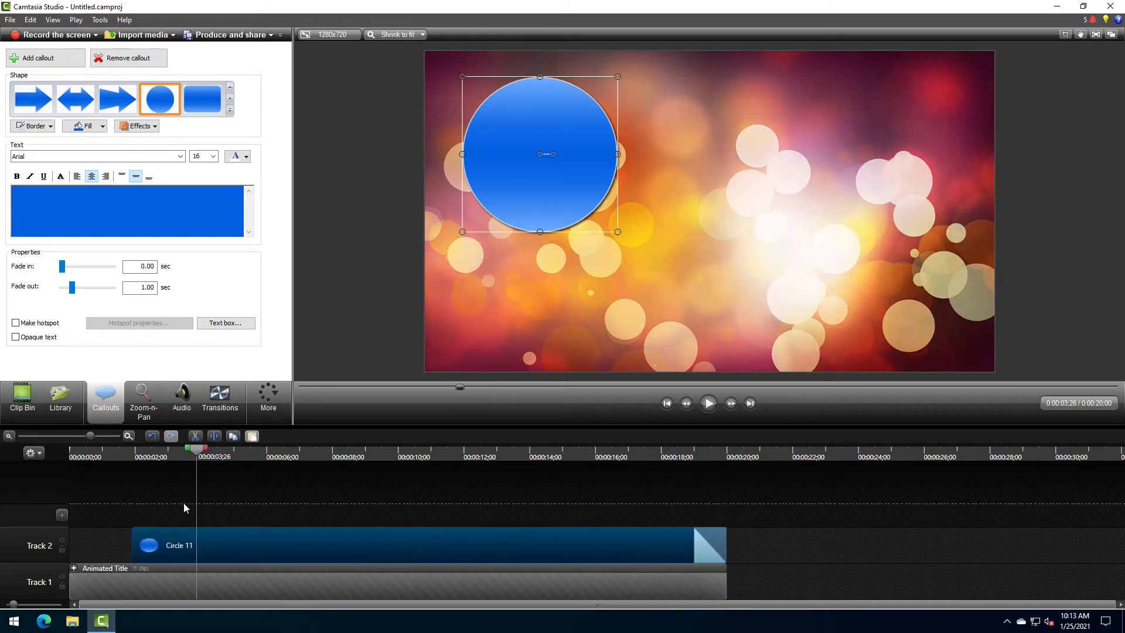
left_click_drag(196, 454, 195, 455)
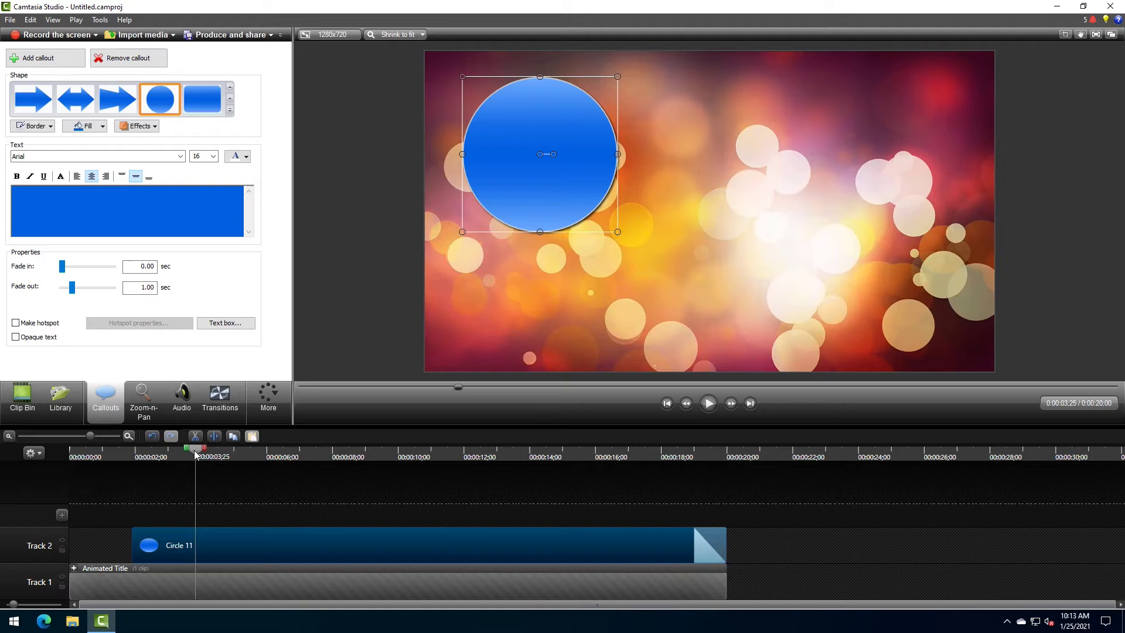
left_click_drag(195, 455, 185, 454)
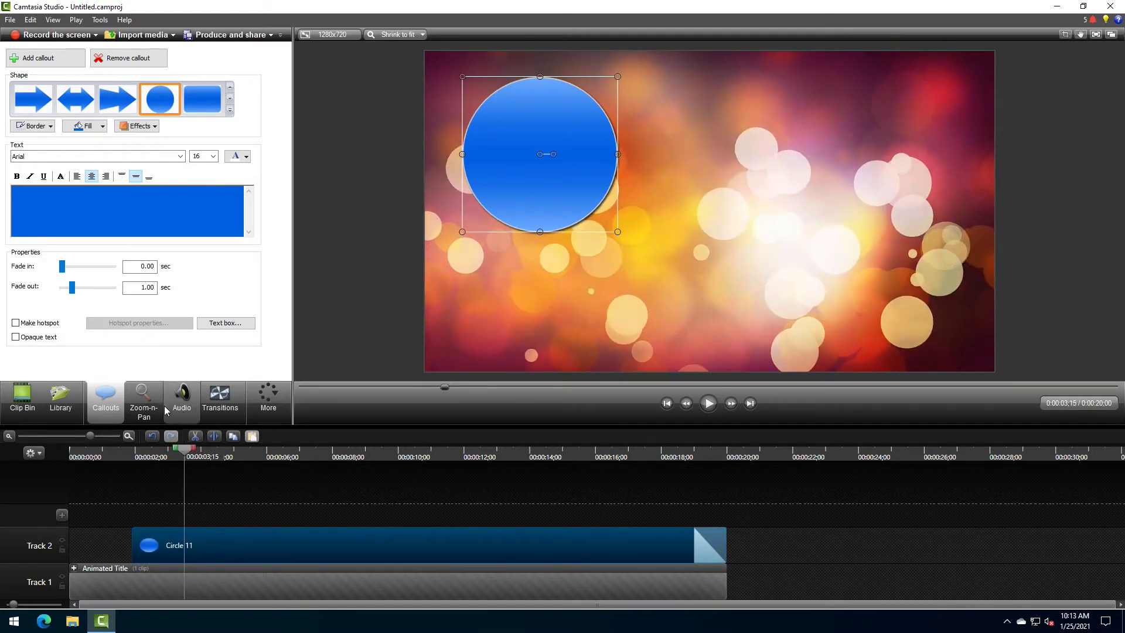
Step: Add a shortened scale animation to the circle clip in Visual Properties
left_click(268, 399)
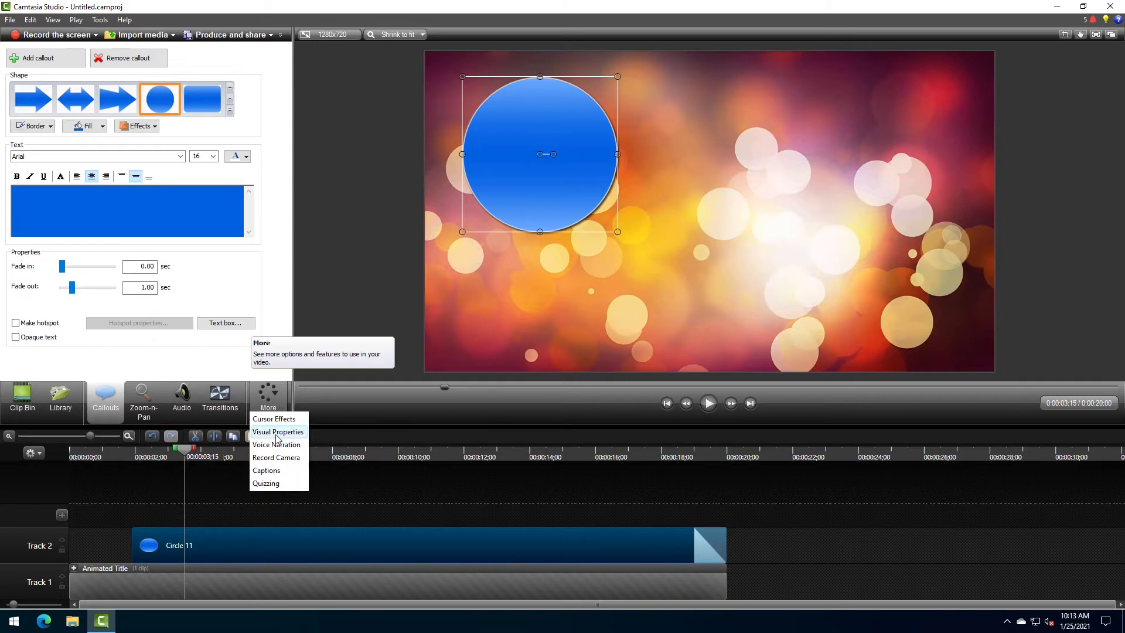
left_click(278, 434)
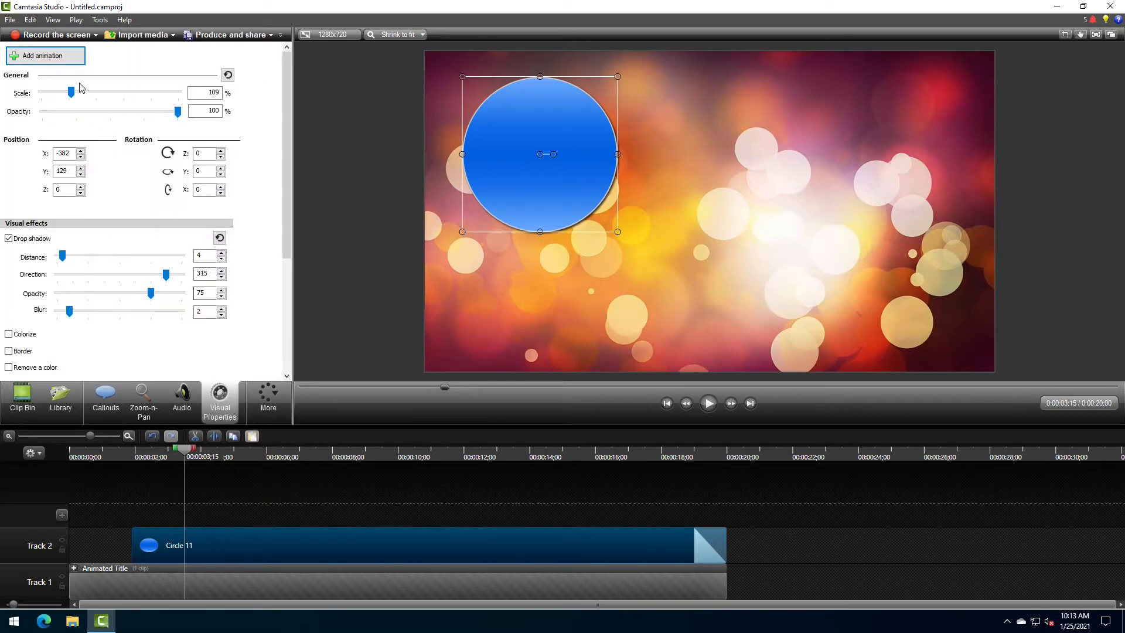
left_click(59, 57)
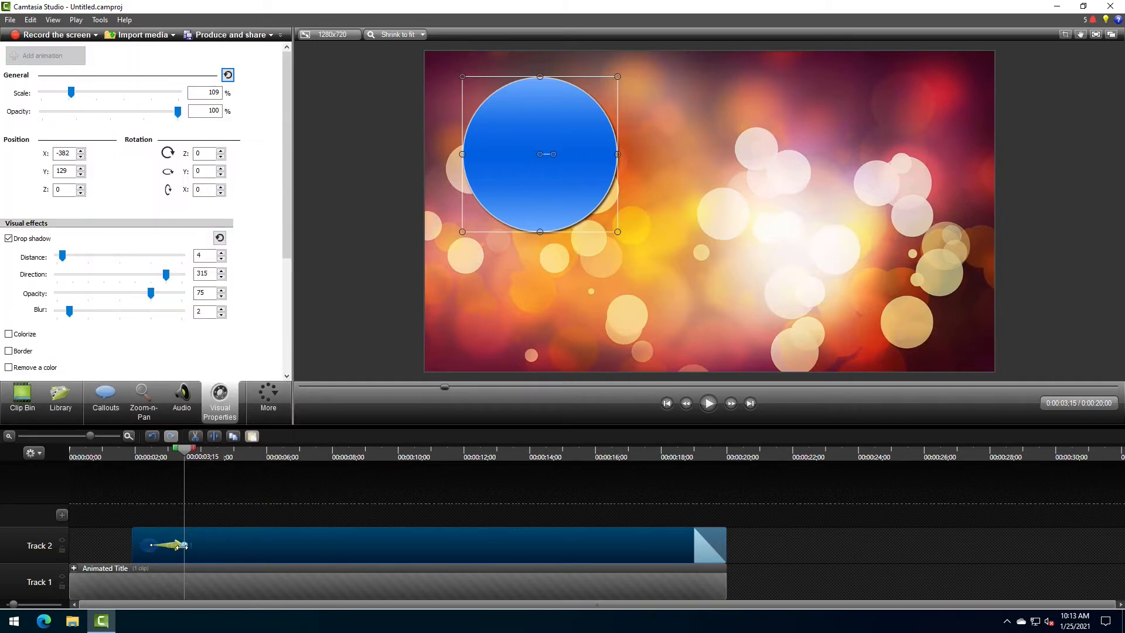
left_click_drag(182, 546, 134, 546)
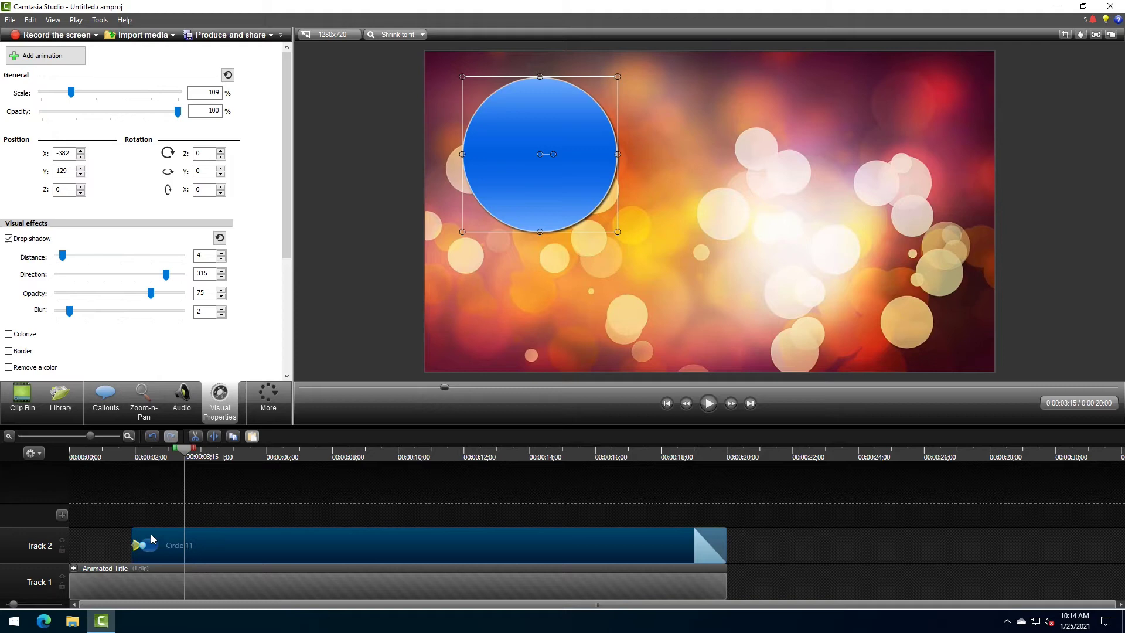
double_click(147, 536)
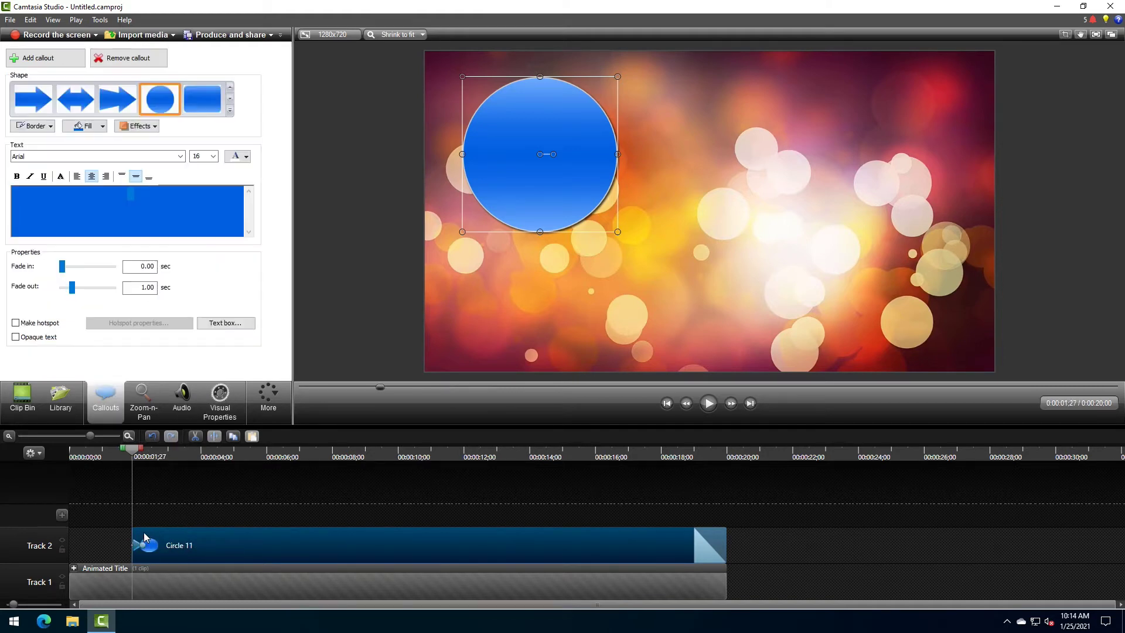
Step: Set the circle's starting scale to 88% and add a second animation point at 100%
left_click(219, 398)
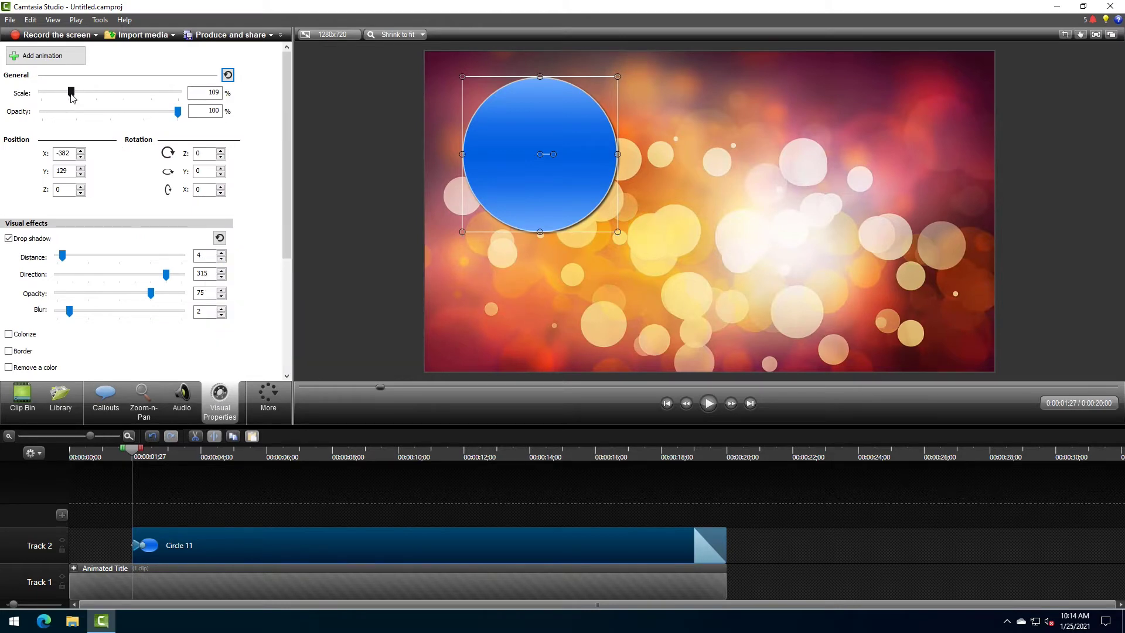
left_click_drag(71, 95, 68, 98)
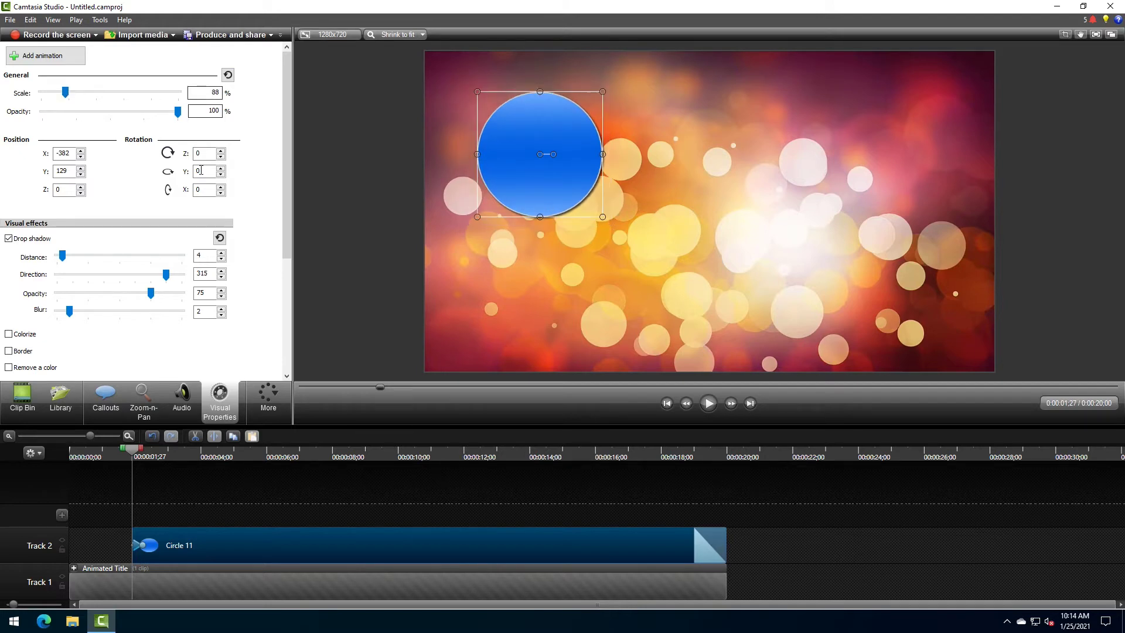
left_click_drag(133, 453, 158, 459)
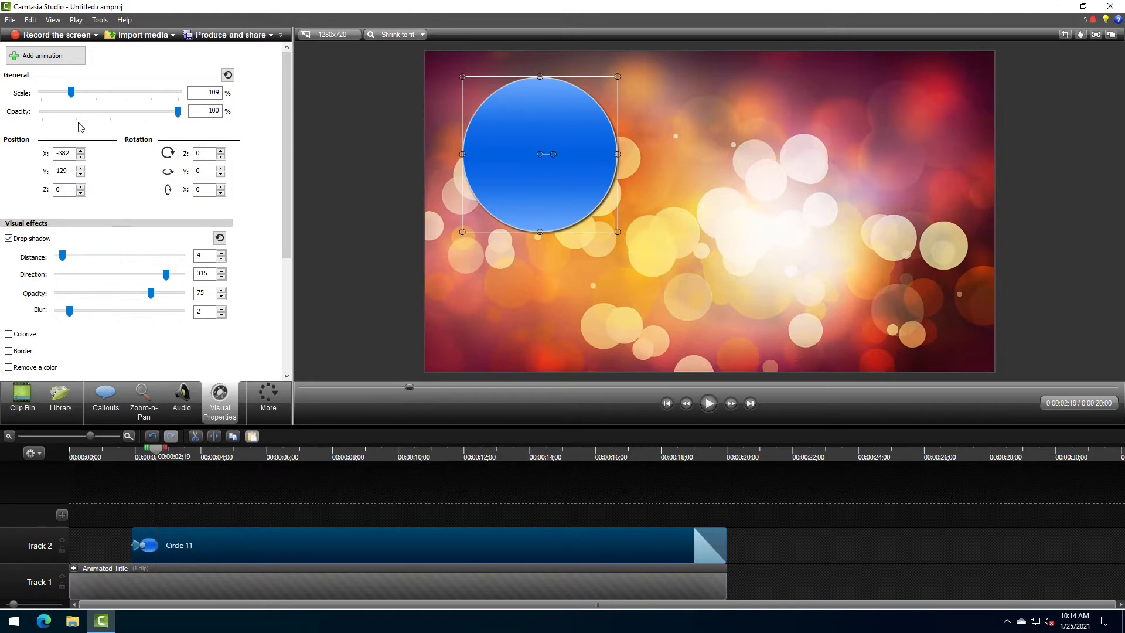
left_click(53, 62)
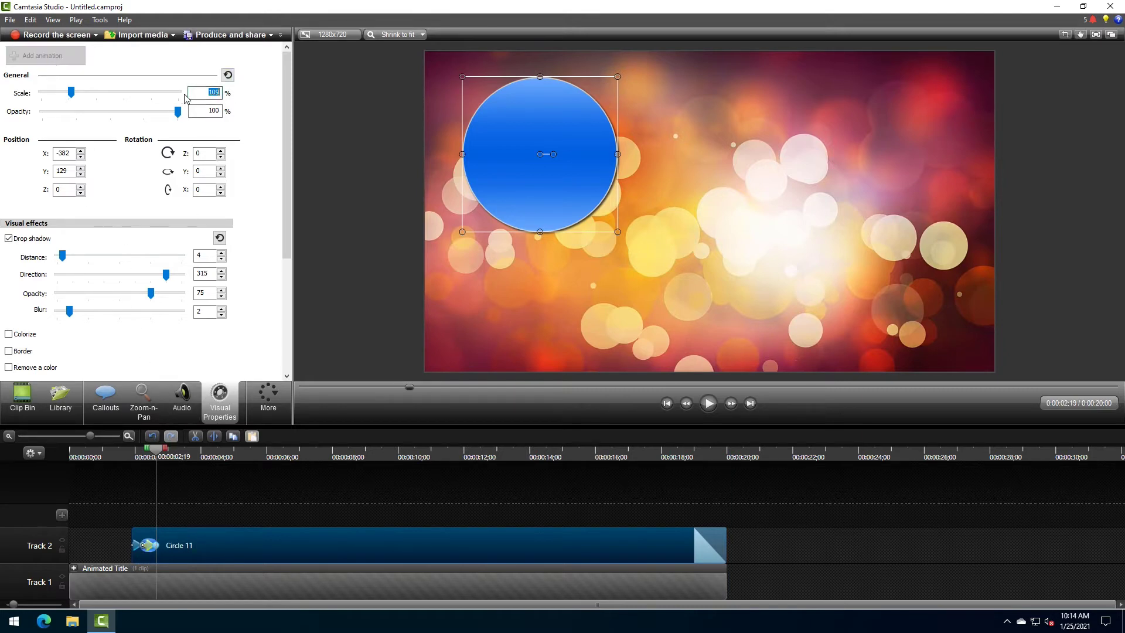
type("100")
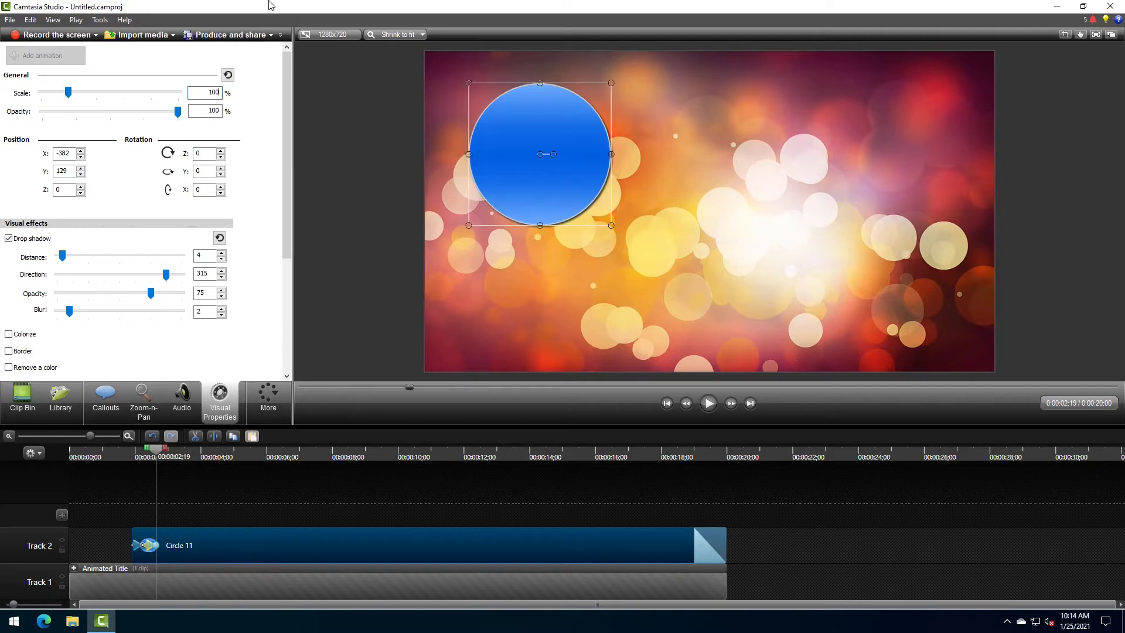
Step: Replay the circle's existing pop-in animation and set the playhead
left_click_drag(155, 455, 136, 457)
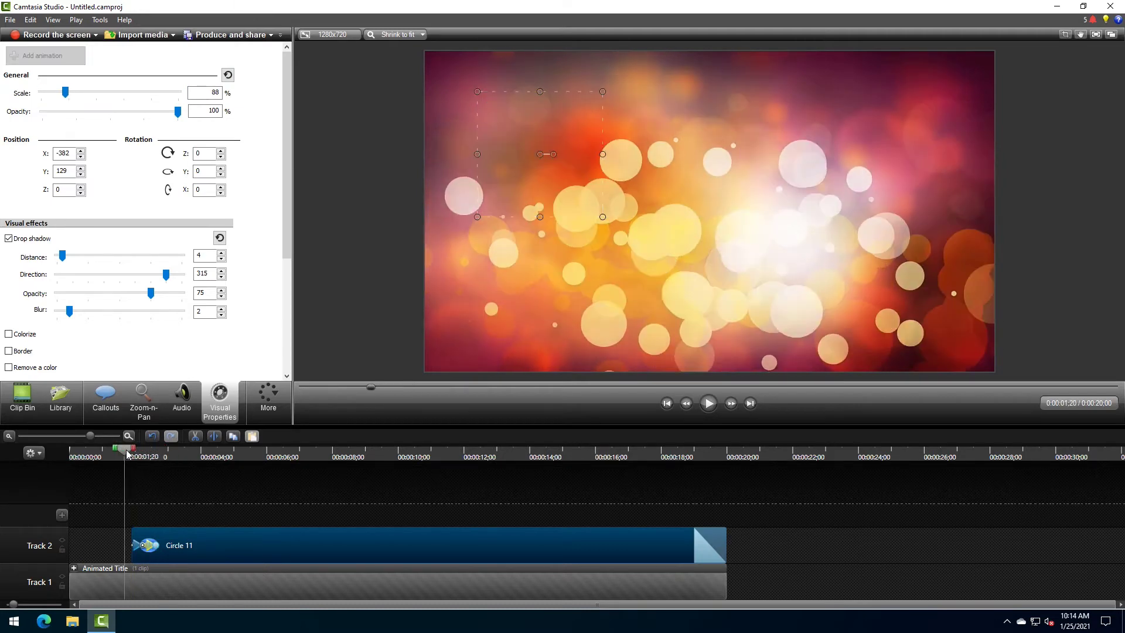
left_click(708, 403)
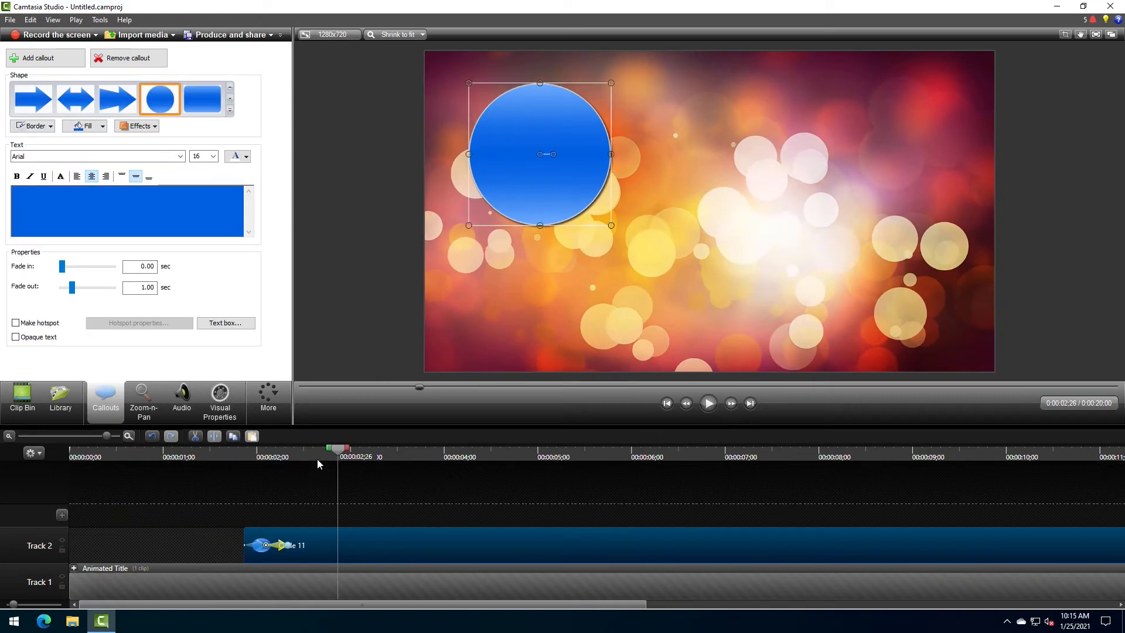
left_click(315, 455)
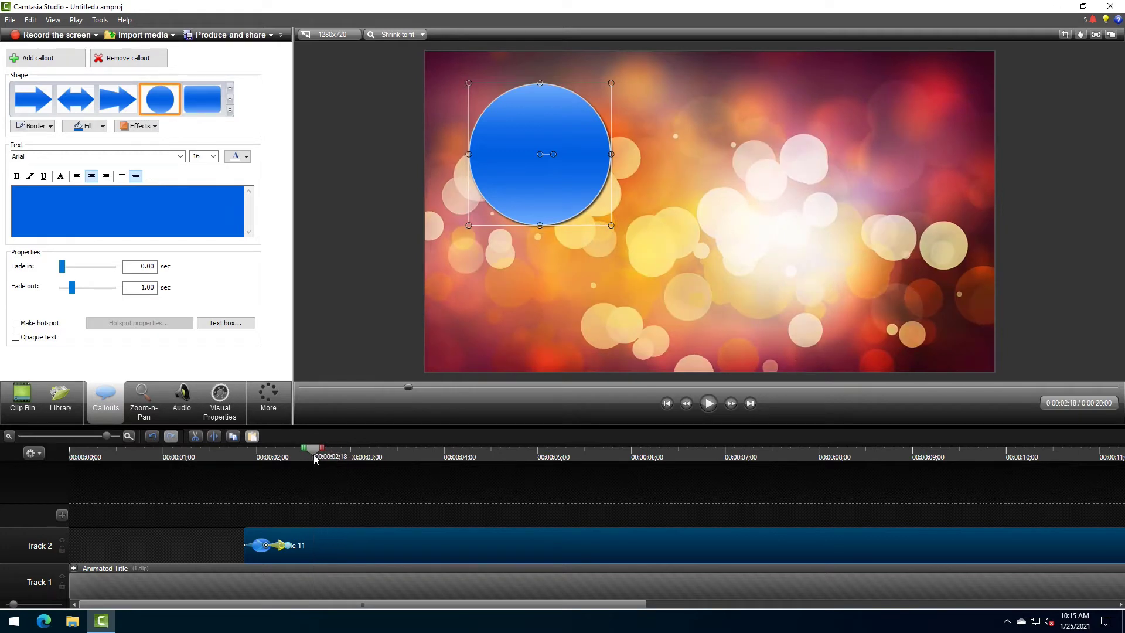
left_click(316, 454)
Step: Add an animation point scaling the circle to 105%, ending slightly earlier
left_click(223, 399)
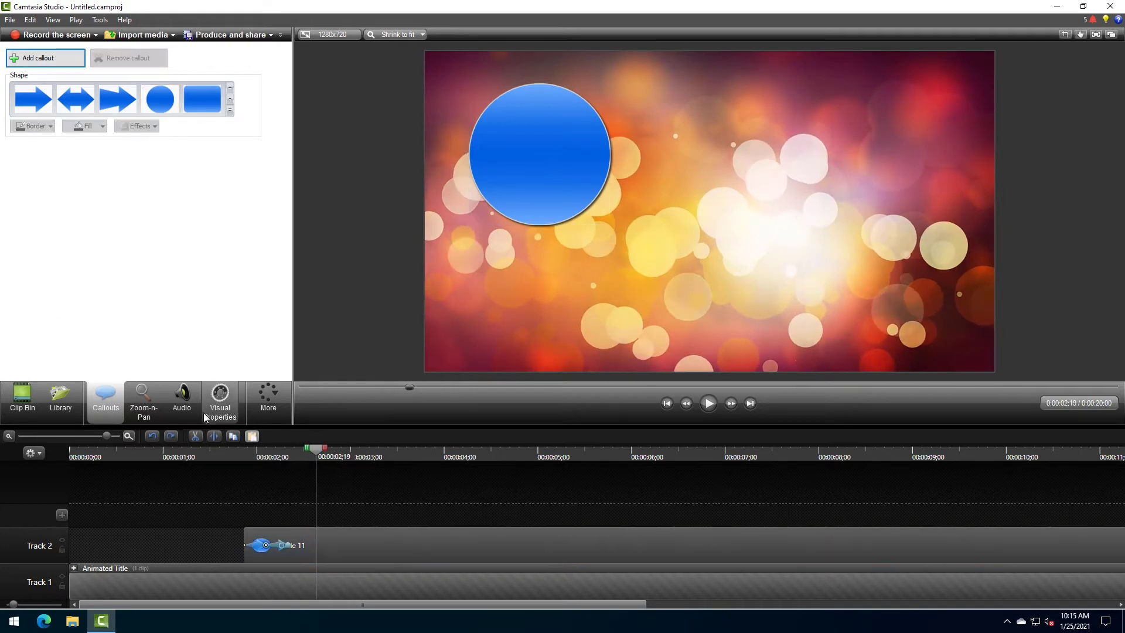
left_click(321, 546)
left_click(51, 57)
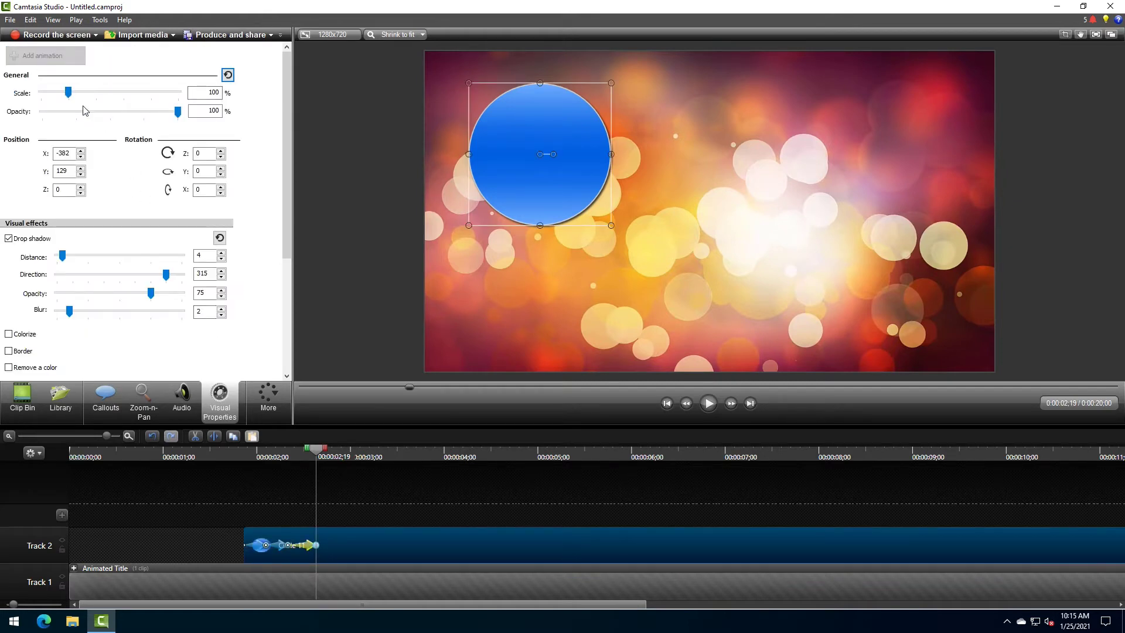
double_click(203, 91)
type("105")
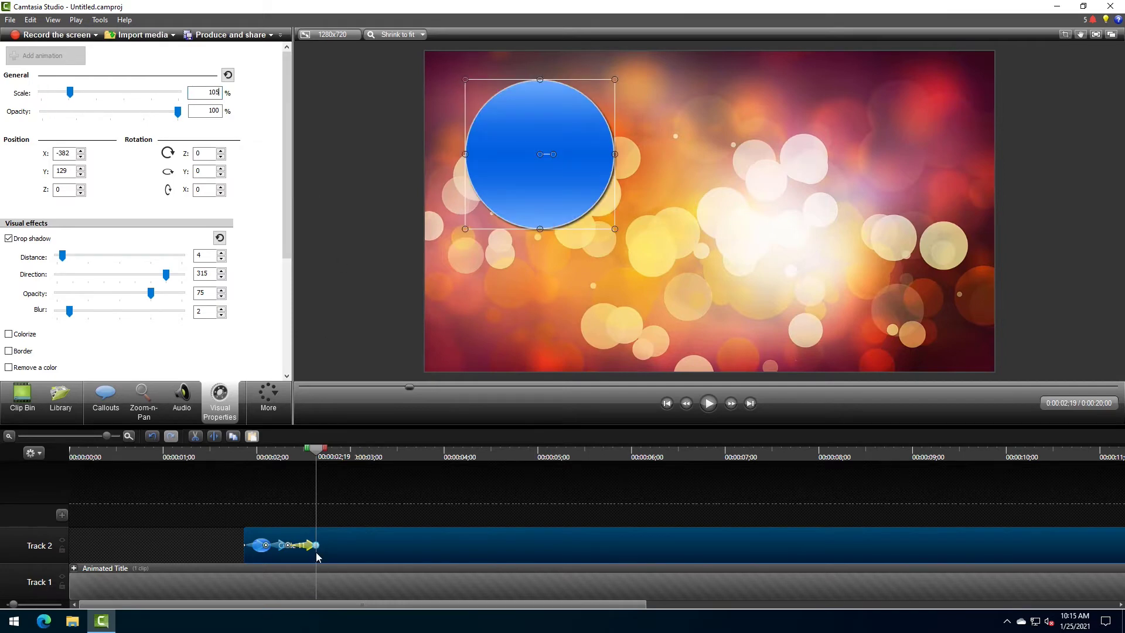
left_click_drag(317, 554, 310, 553)
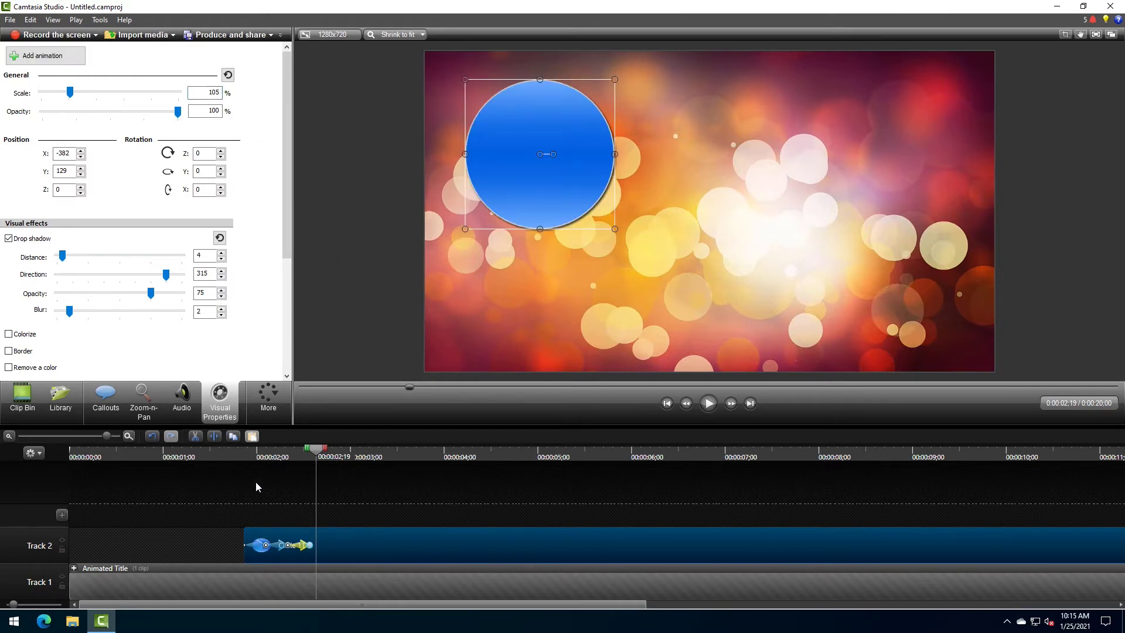
Step: Preview the growing circle animation from its start
left_click(245, 454)
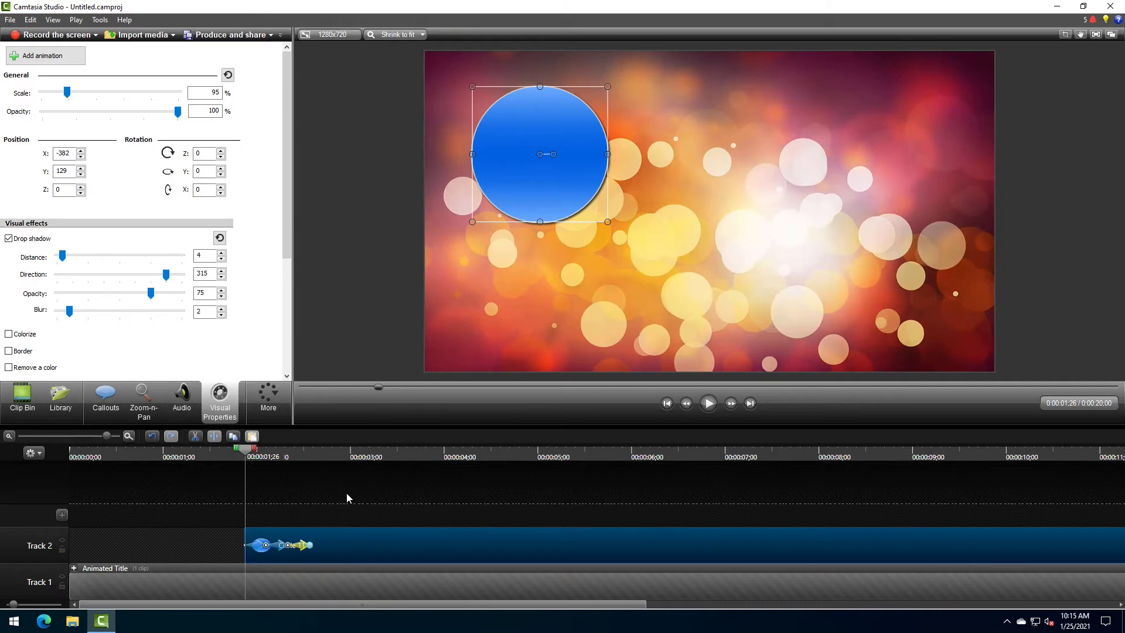
left_click(709, 403)
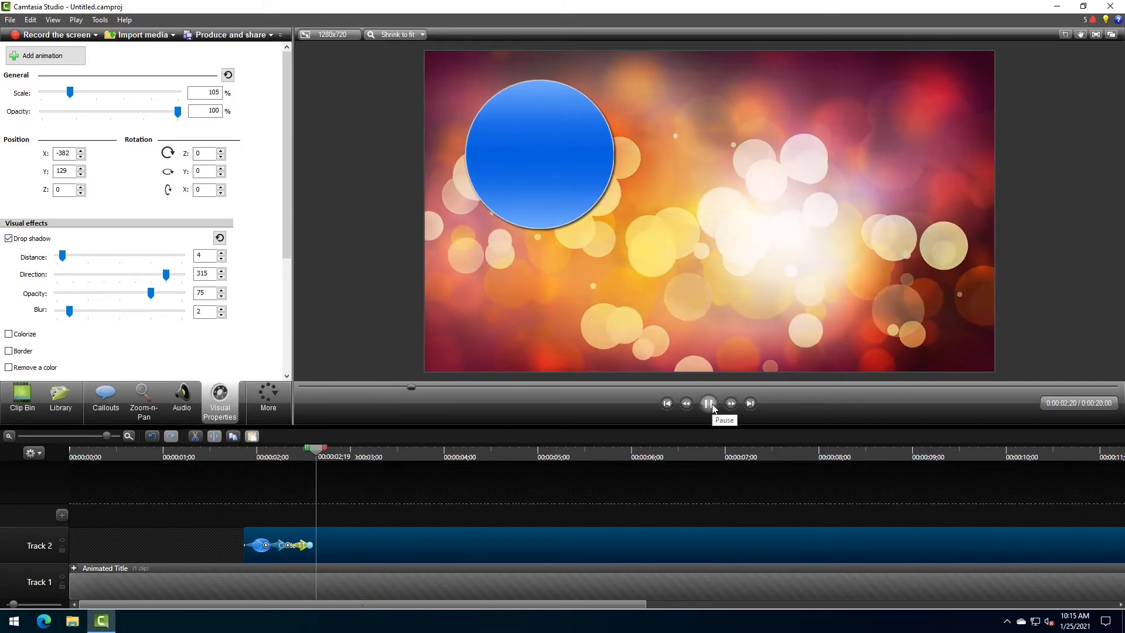
left_click(714, 405)
left_click(253, 455)
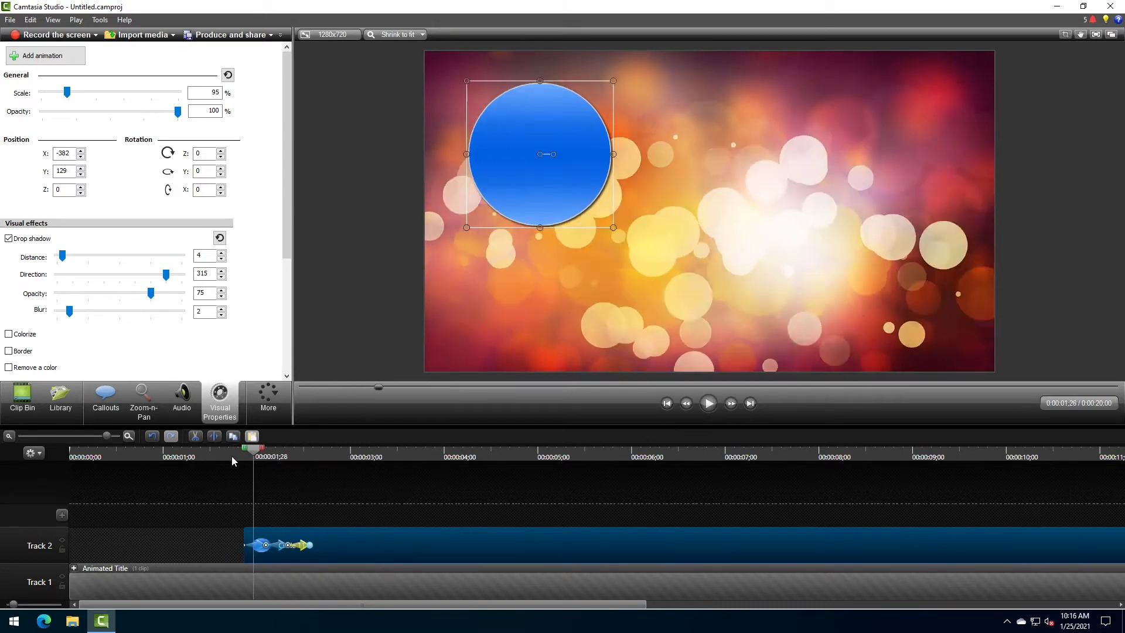
left_click(198, 457)
left_click(708, 404)
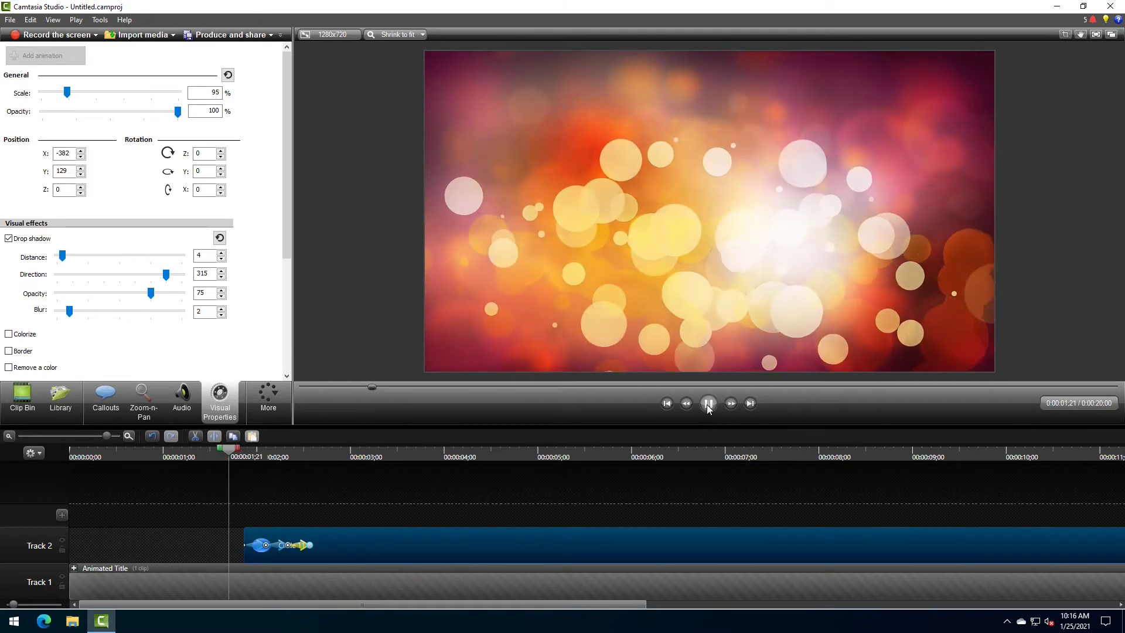
Step: Set the circle's opacity to 0% at the animation start and preview the fade-in
left_click(708, 404)
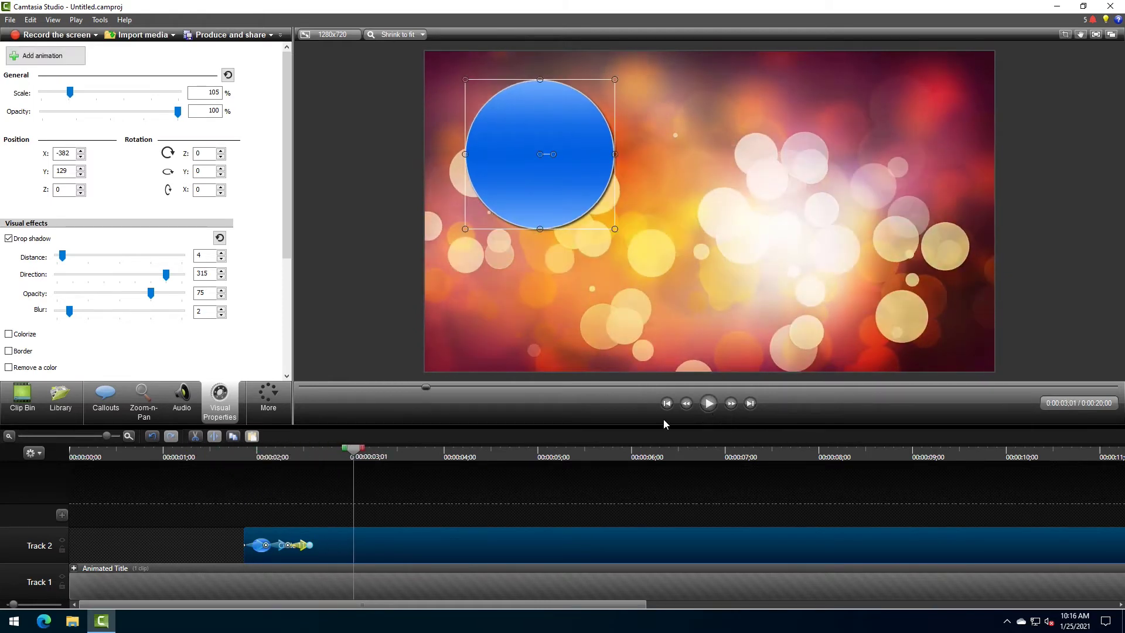
left_click(244, 456)
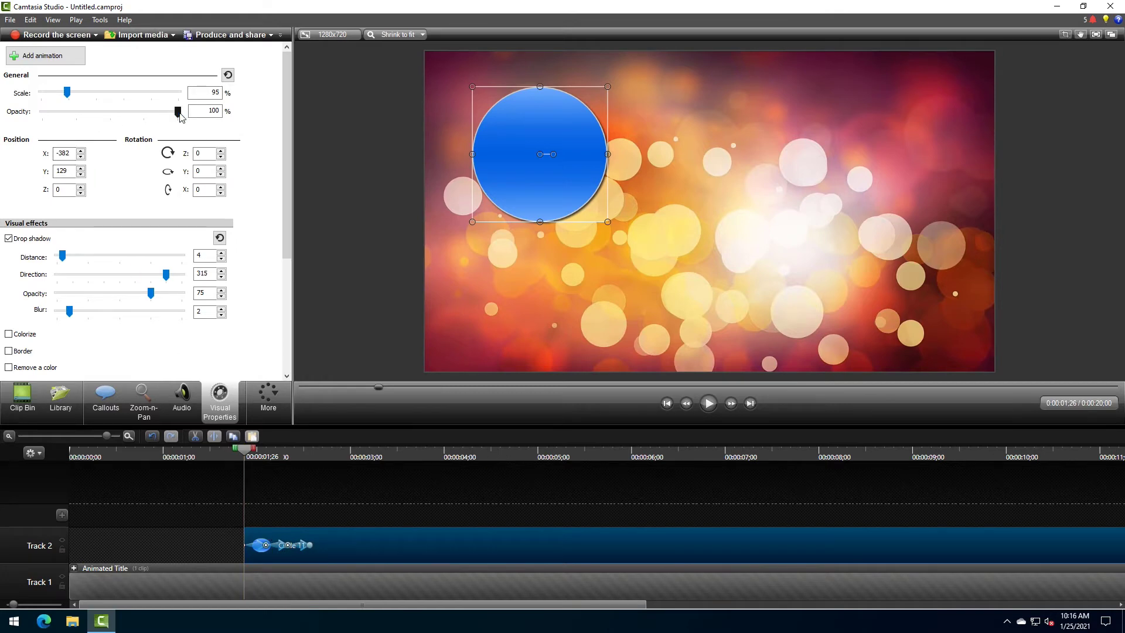
left_click_drag(178, 111, 42, 111)
left_click(708, 403)
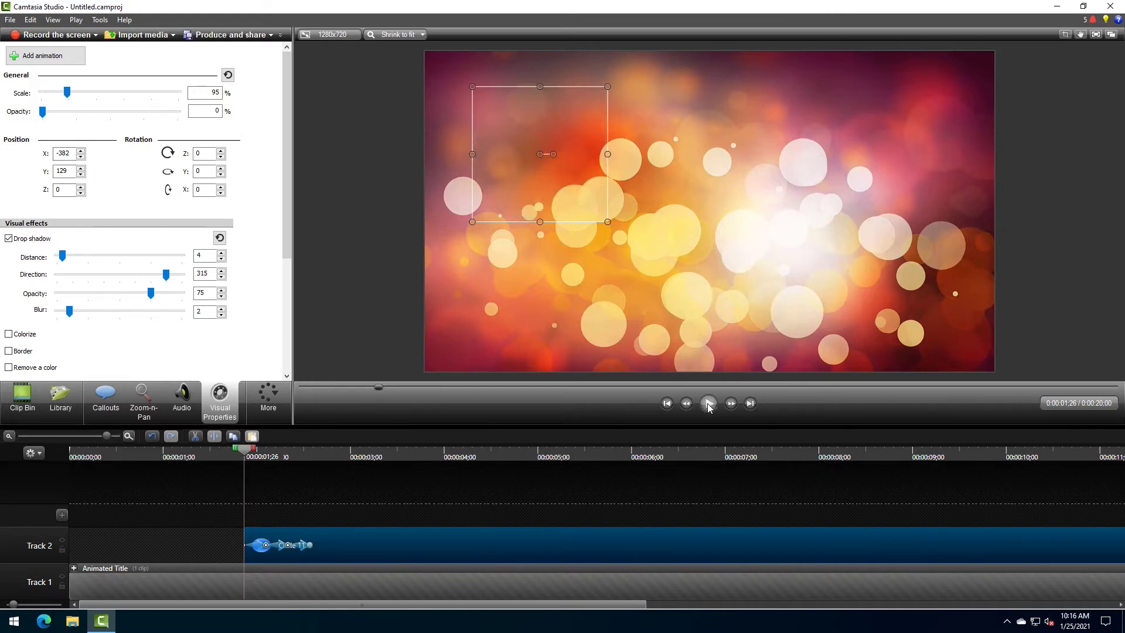
left_click(709, 404)
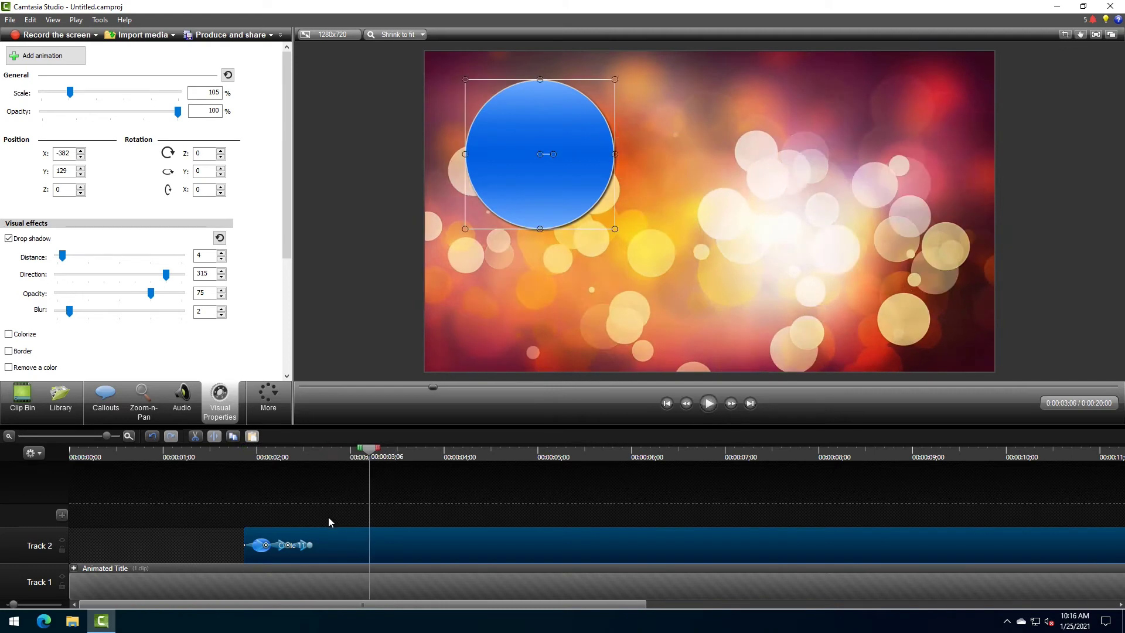
left_click_drag(246, 458, 296, 461)
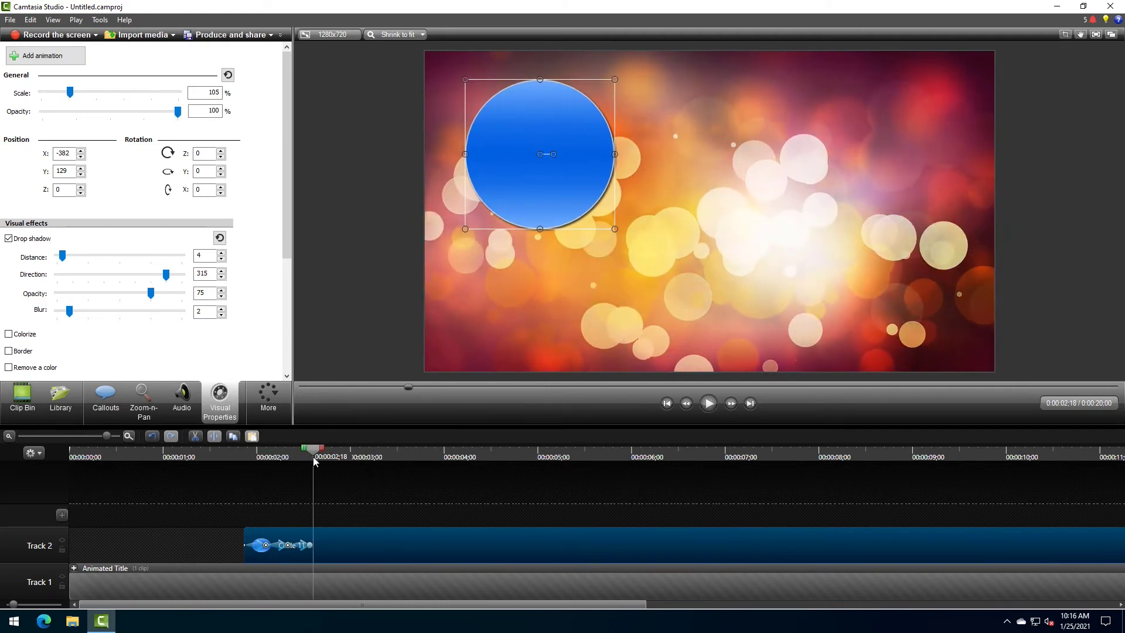
left_click_drag(313, 456, 310, 456)
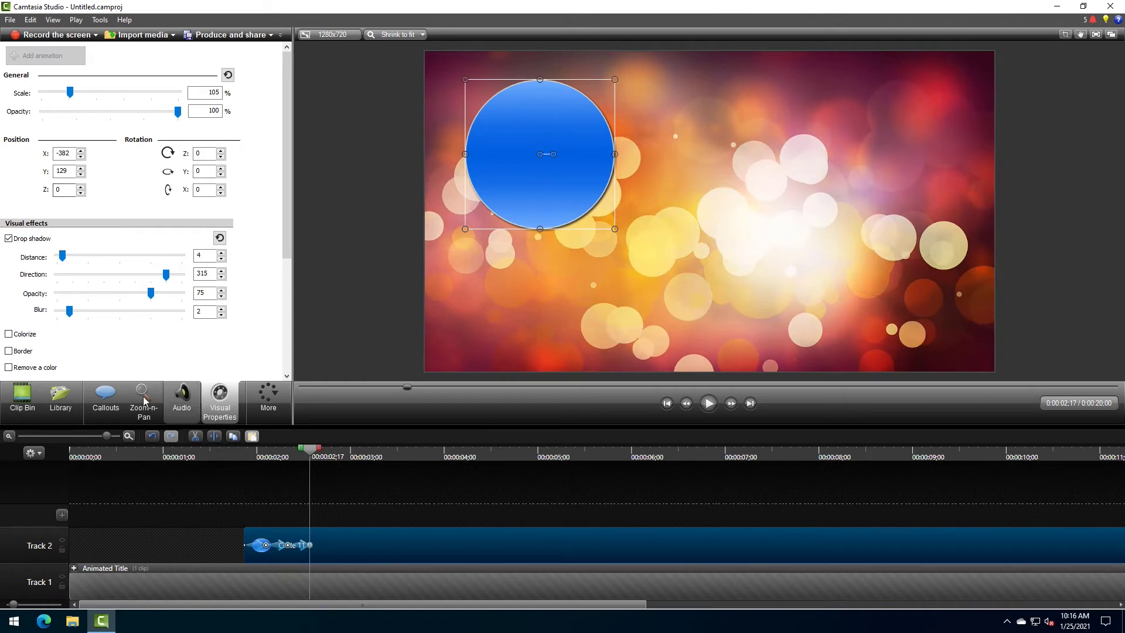
Step: Add an 'Enter Title' text callout over the blue circle at 100% opacity
left_click(106, 409)
left_click(230, 110)
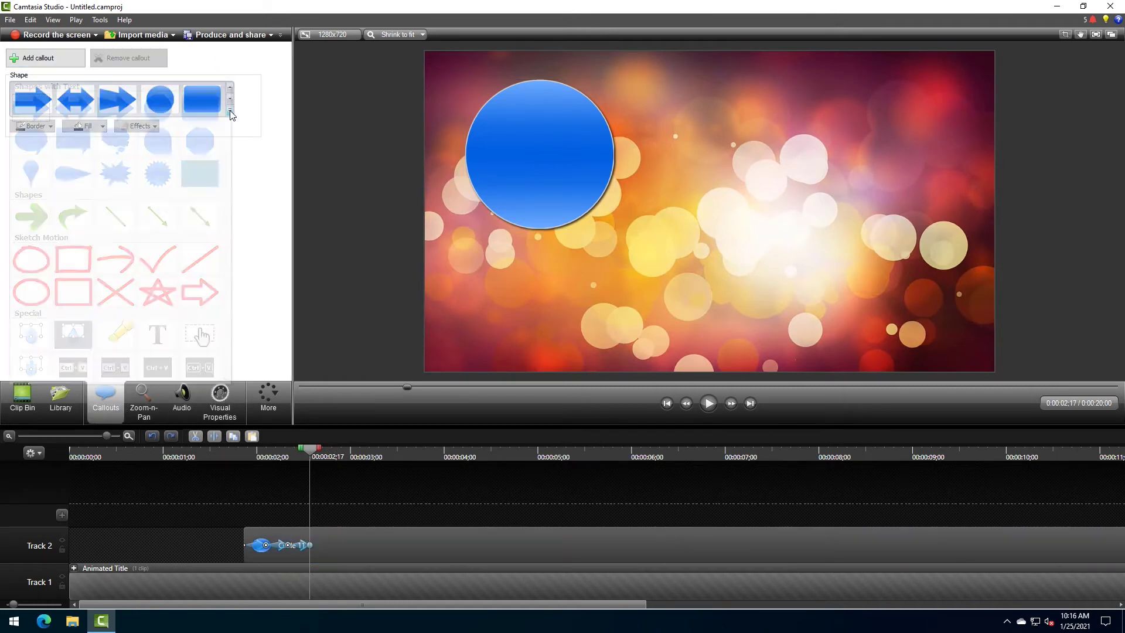
left_click(257, 103)
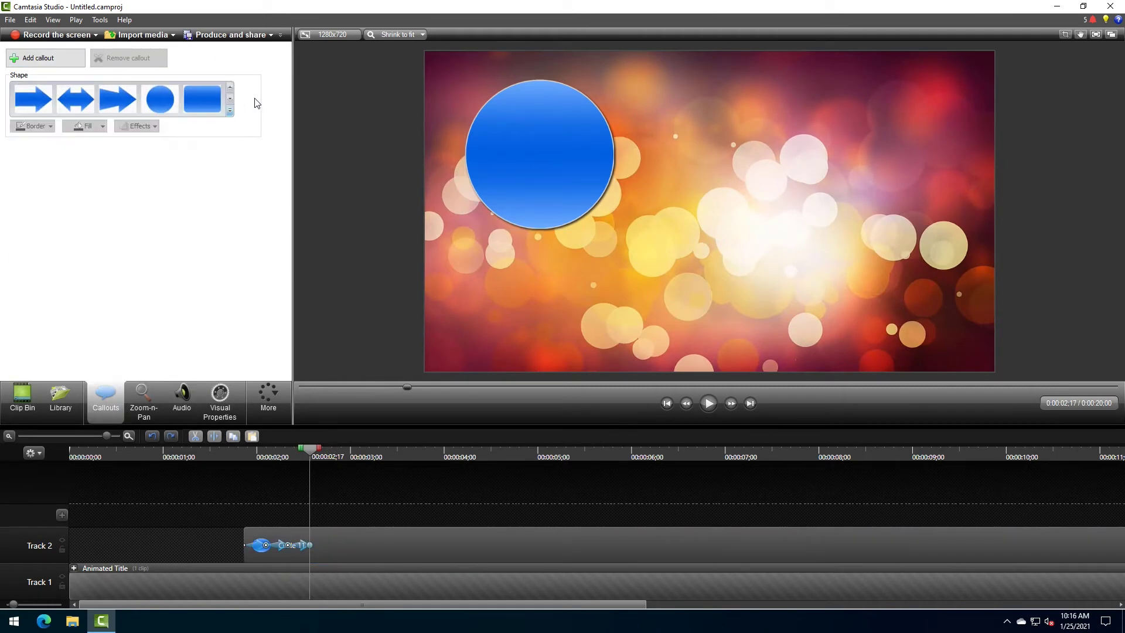
left_click(26, 58)
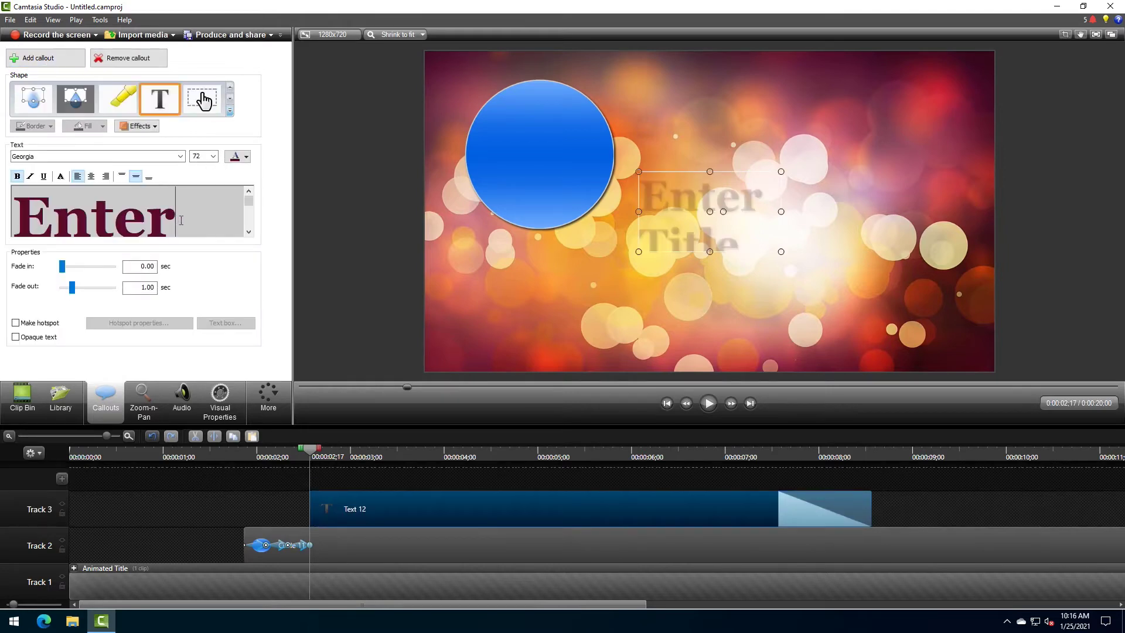
left_click_drag(695, 205, 526, 151)
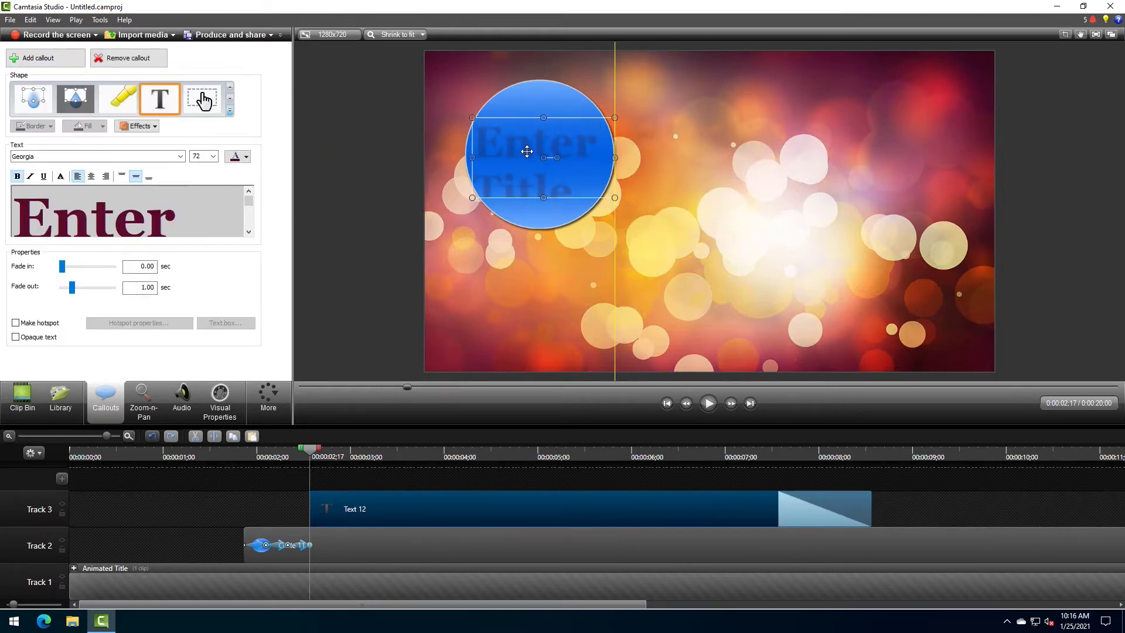
left_click(223, 400)
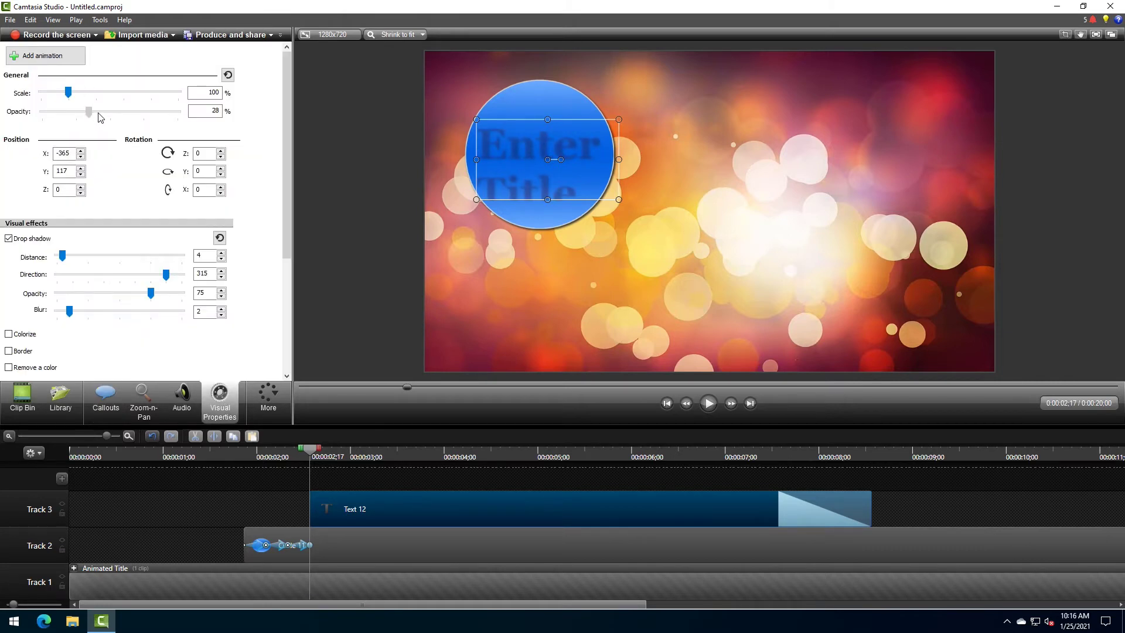
left_click_drag(61, 111, 223, 123)
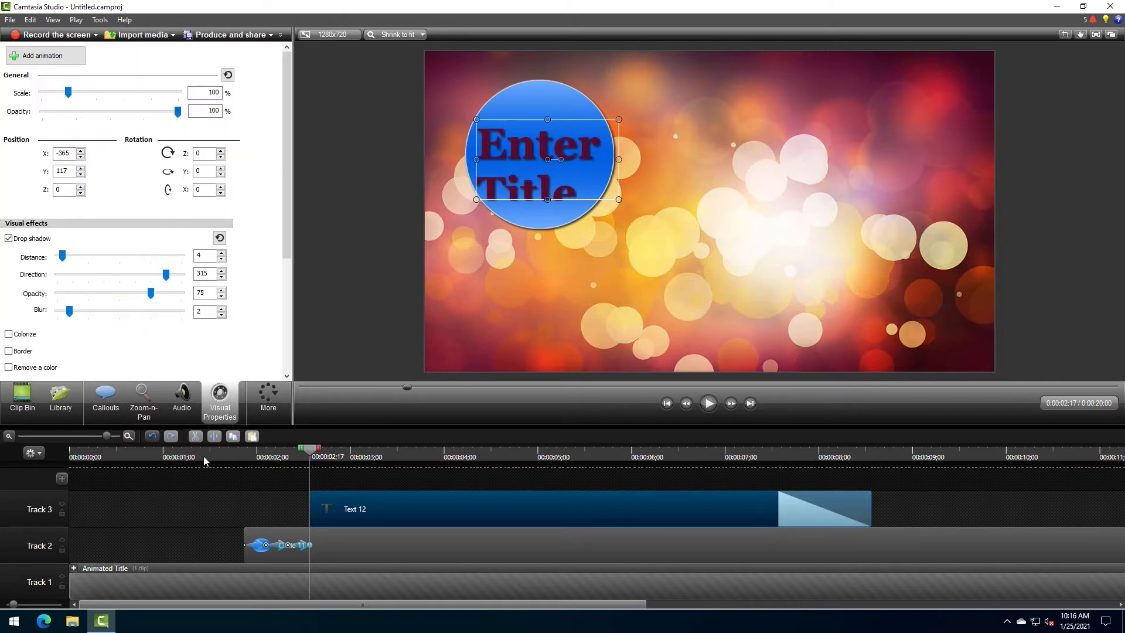
Step: Select all the callout text and colour it white
left_click(111, 408)
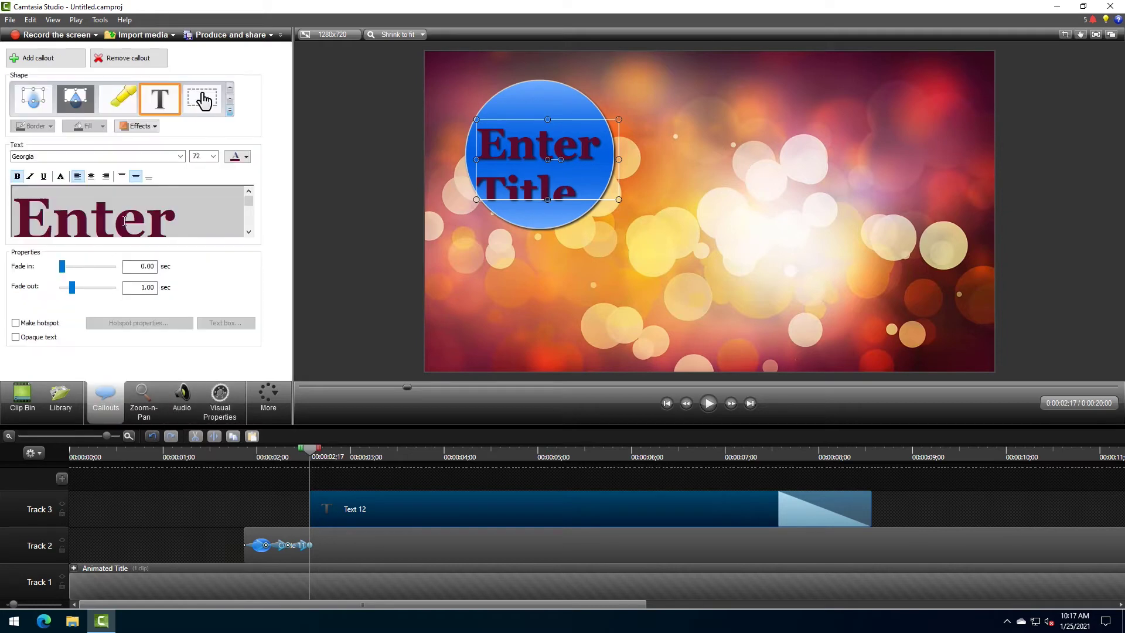
left_click(143, 215)
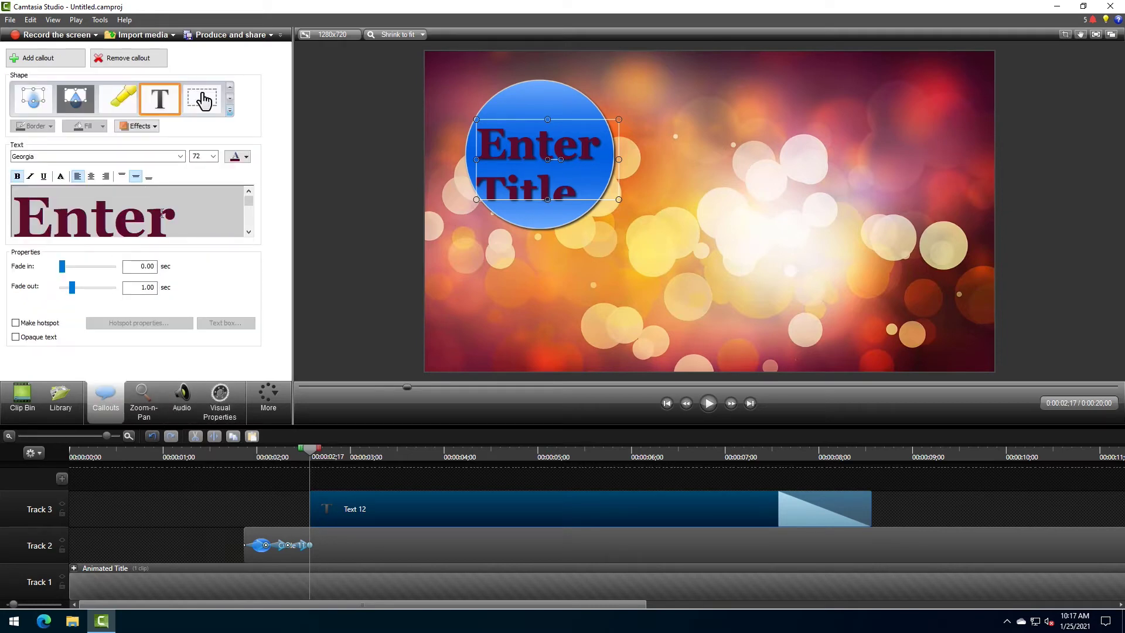
key("ctrl+a")
left_click(246, 156)
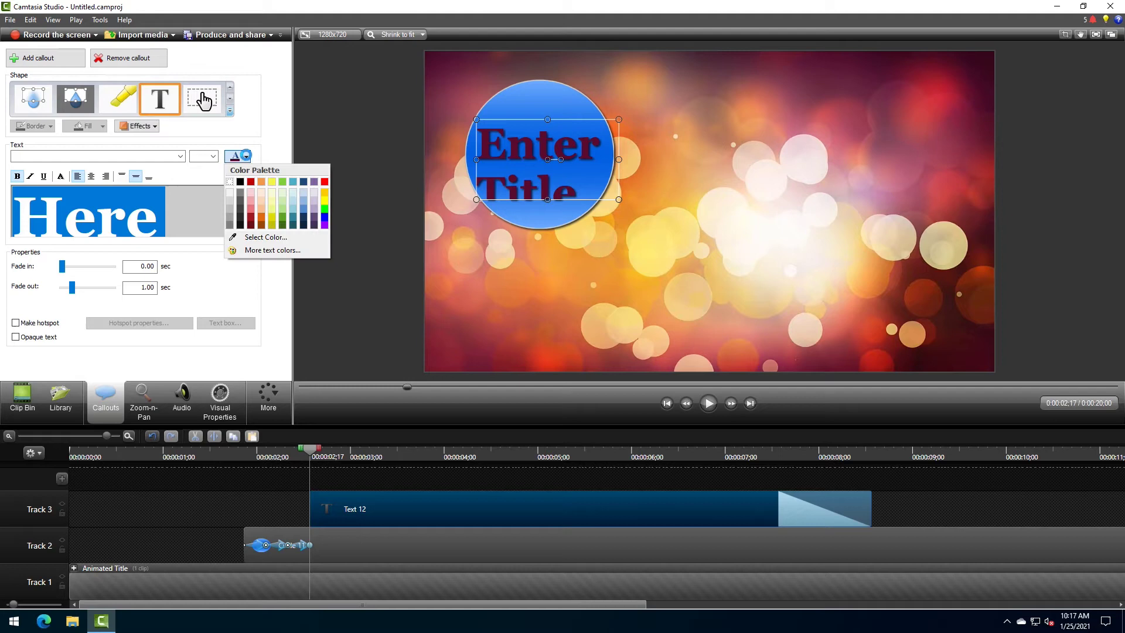
left_click(229, 182)
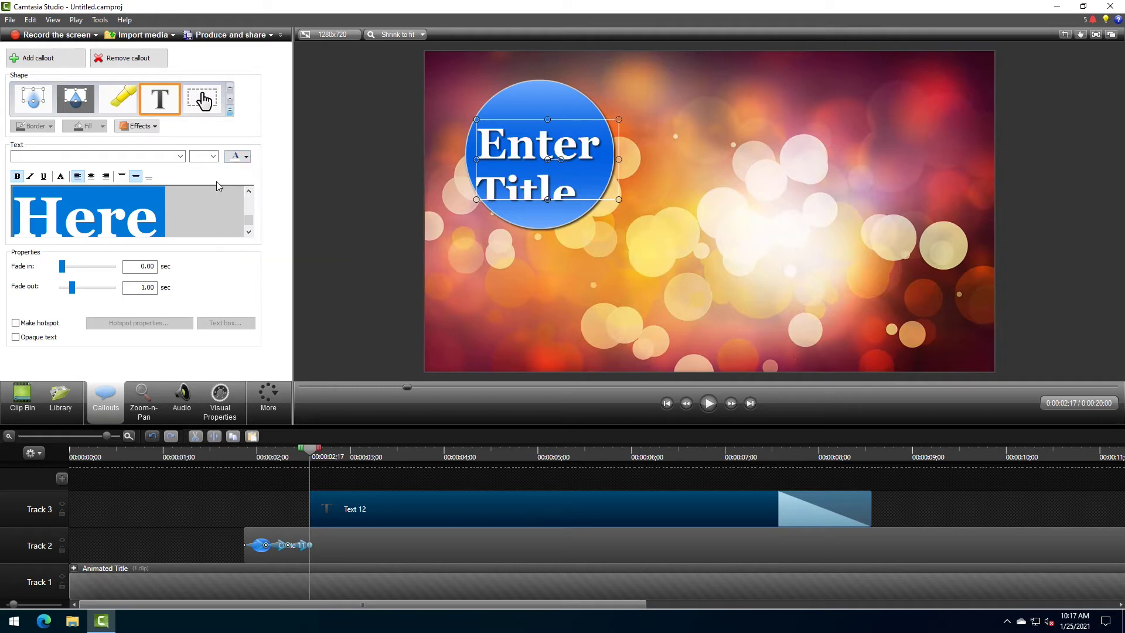
Step: Set the title text font to Arial at size 36
left_click(181, 157)
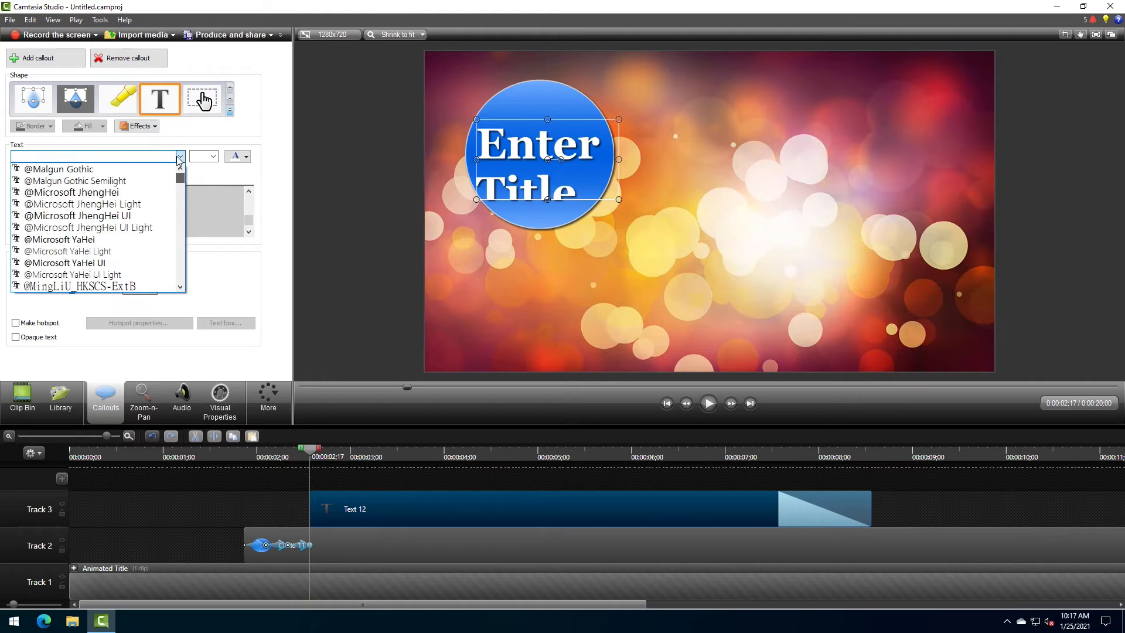
scroll(117, 229, "down", 2)
scroll(117, 229, "down", 4)
scroll(117, 228, "down", 4)
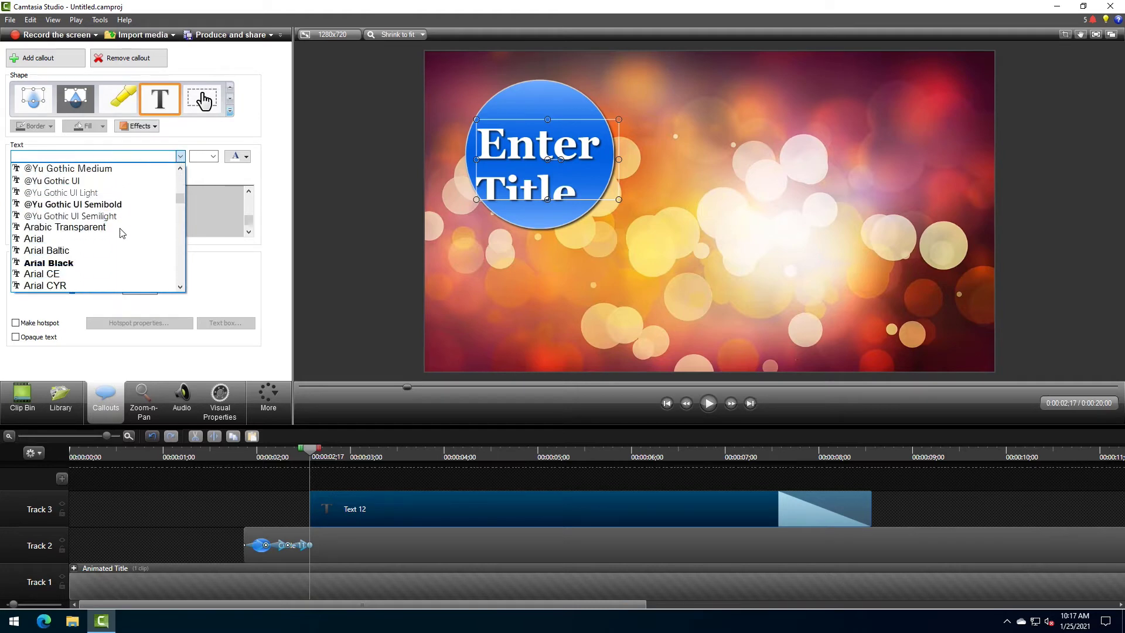
scroll(119, 233, "down", 3)
scroll(119, 233, "up", 1)
left_click(41, 168)
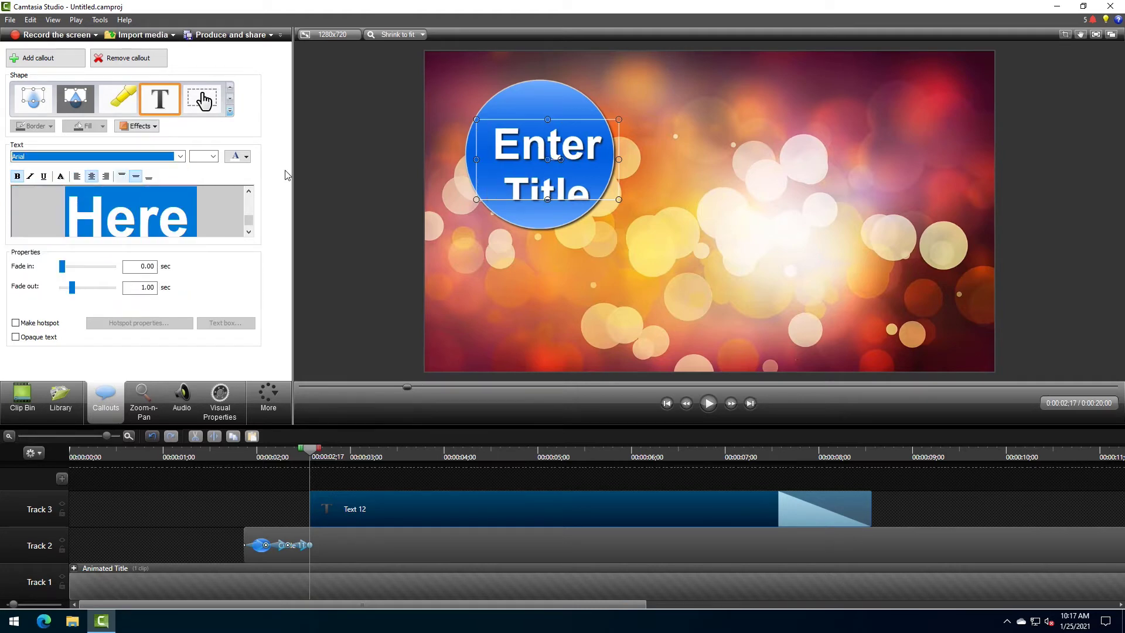
left_click(213, 156)
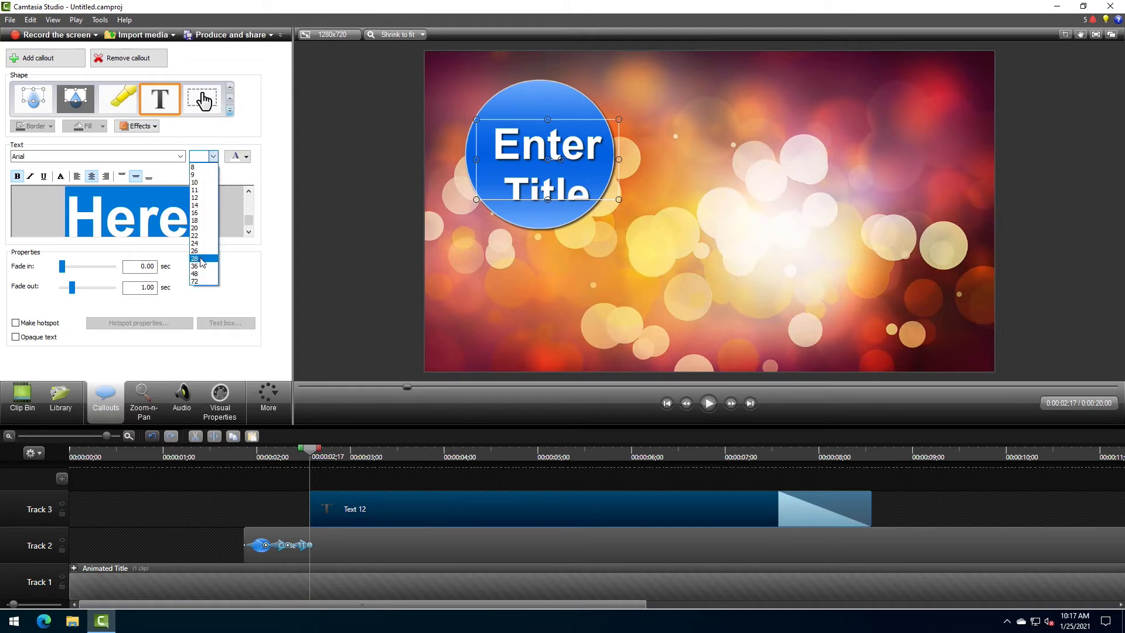
left_click(195, 258)
left_click(213, 156)
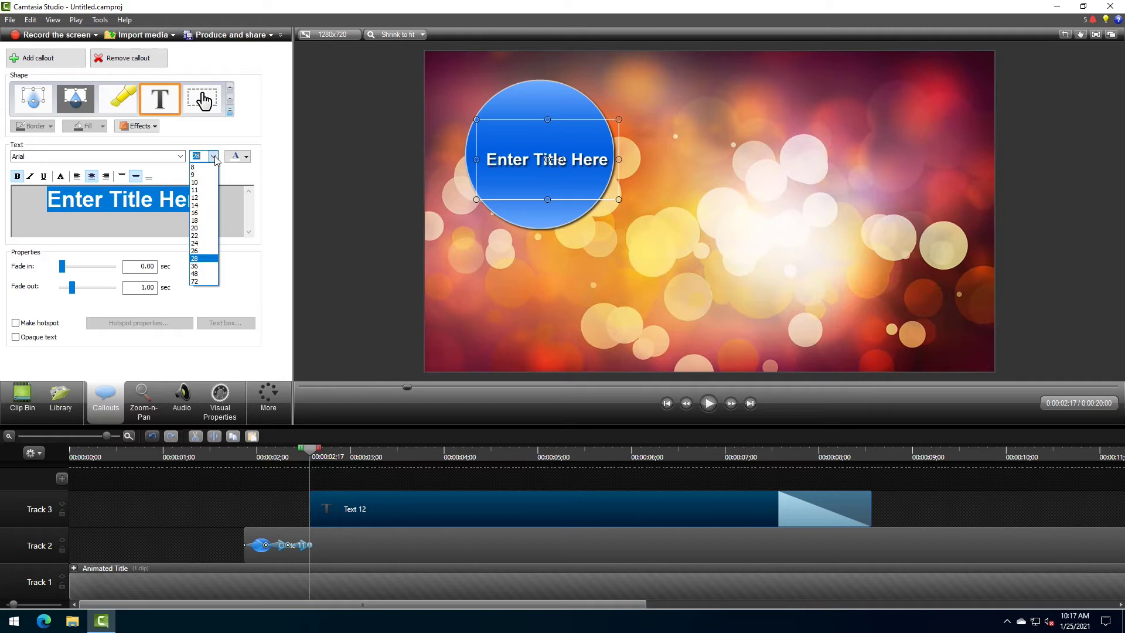
left_click(203, 267)
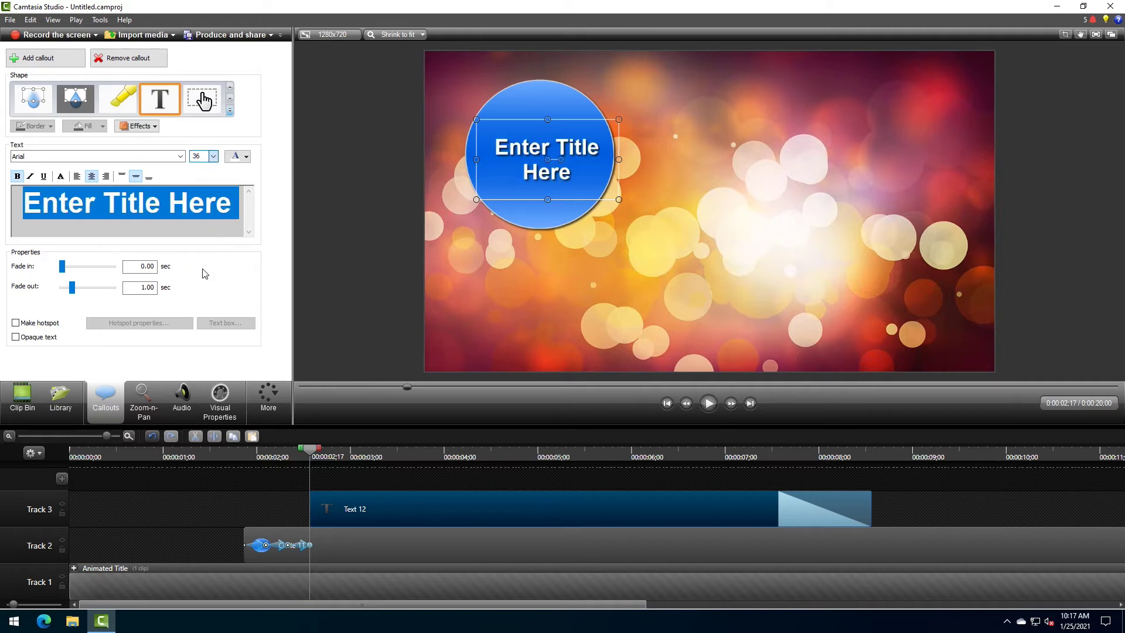
Step: Position and enlarge the text box to fill the circle, then preview the callouts
mouse_move(551, 169)
left_mouse_down()
mouse_move(537, 168)
mouse_move(534, 127)
left_mouse_up()
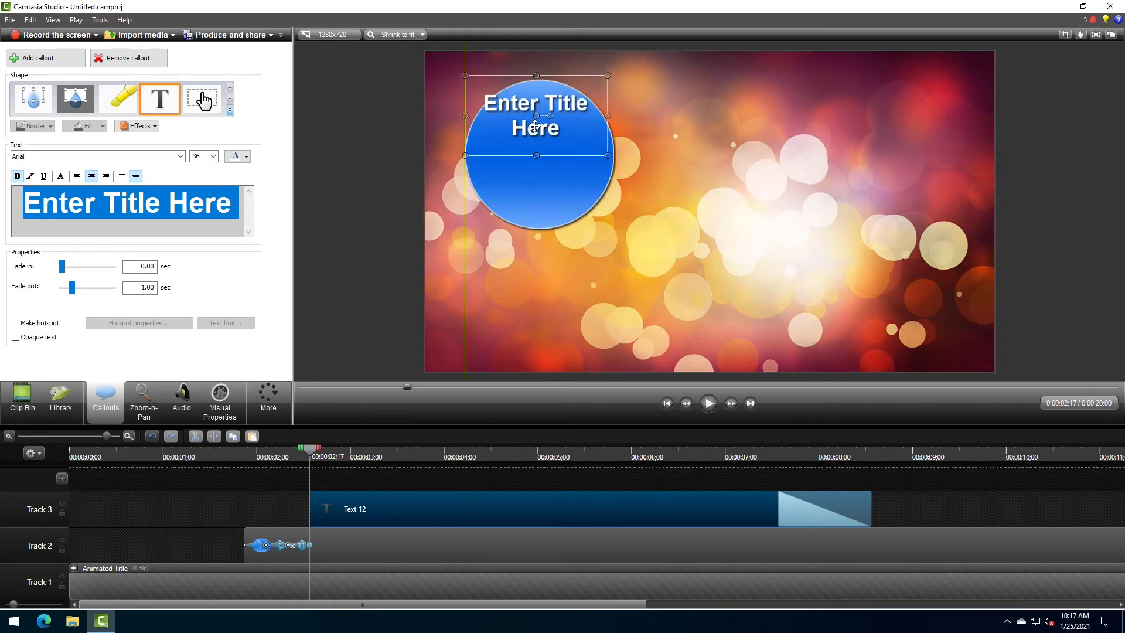
left_click_drag(534, 127, 541, 131)
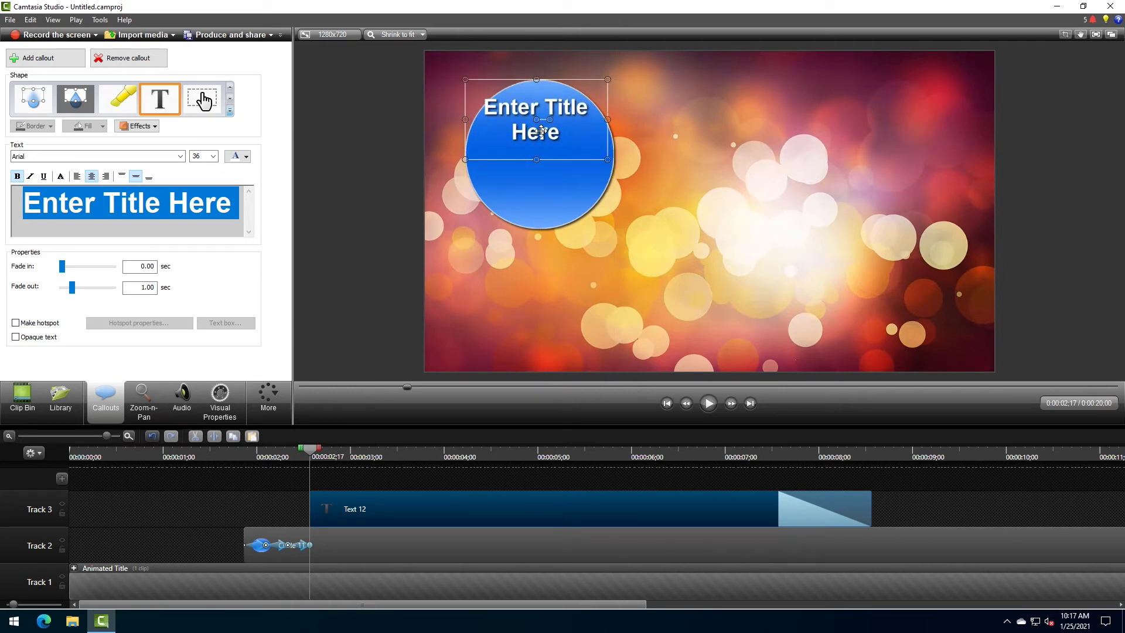
left_click_drag(608, 158, 616, 229)
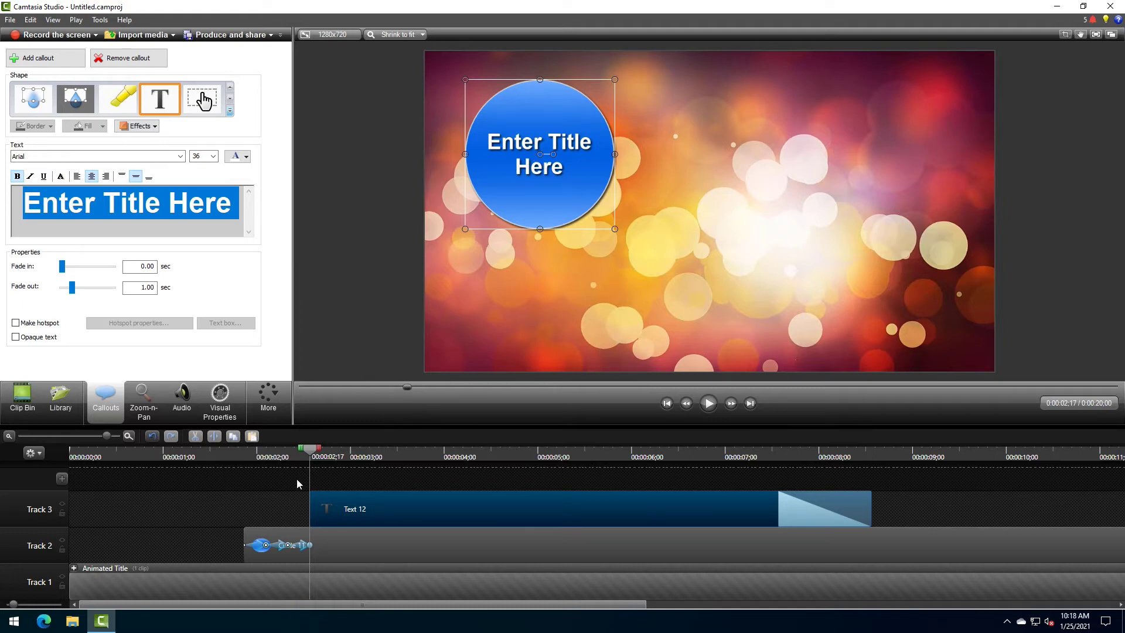
left_click_drag(314, 456, 244, 457)
key("space")
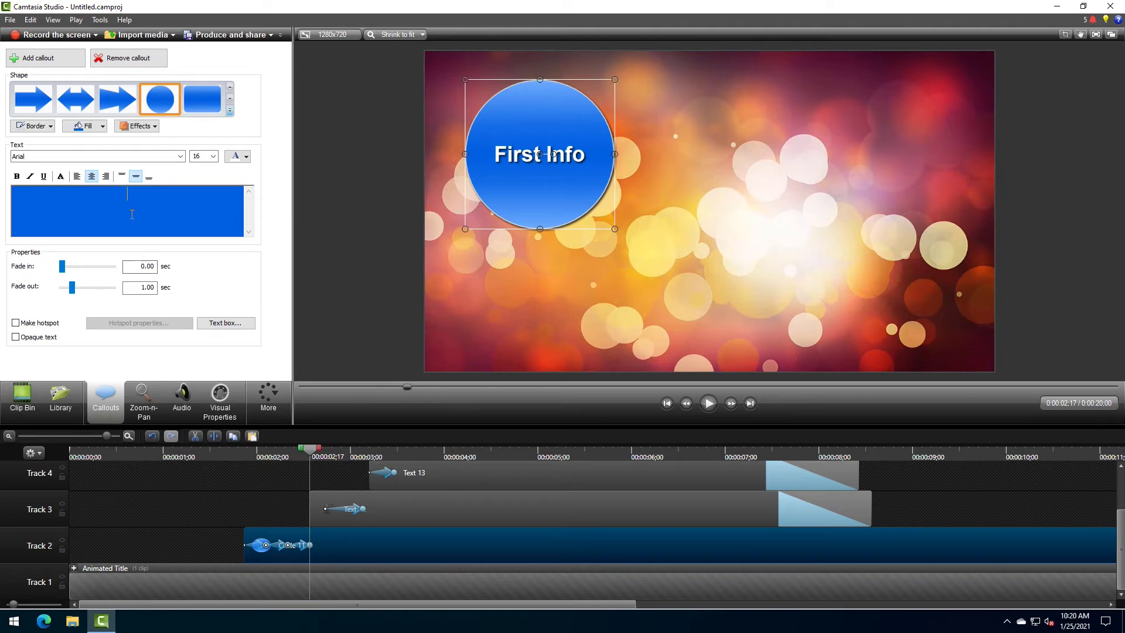
Step: Give the circle a white border about 5 px thick
left_click(50, 126)
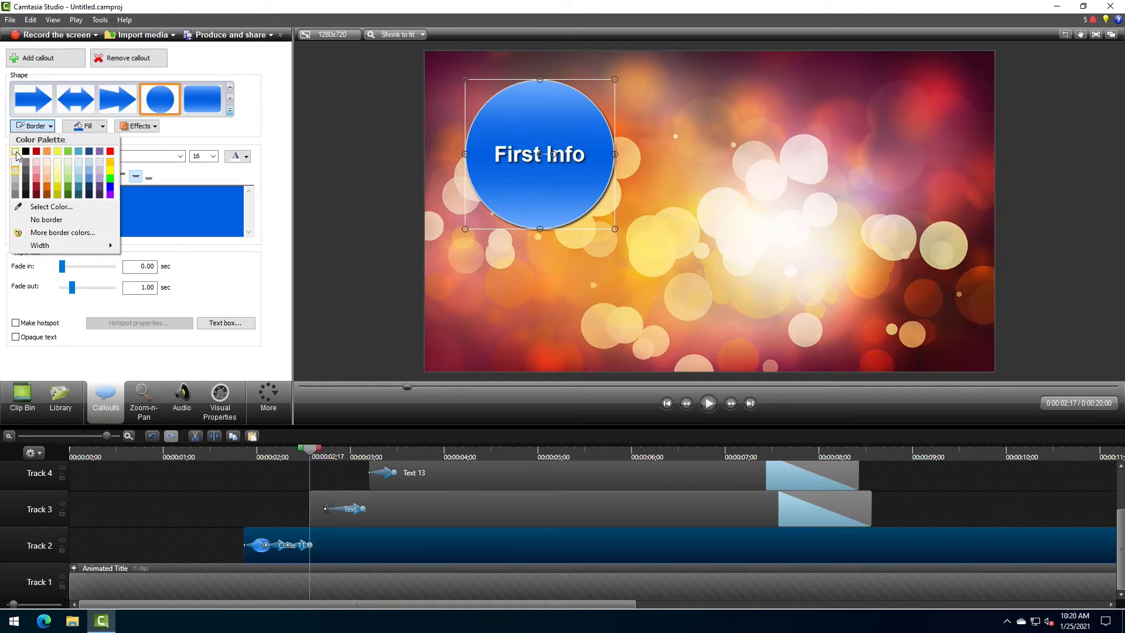
left_click(15, 152)
left_click(50, 126)
mouse_move(52, 244)
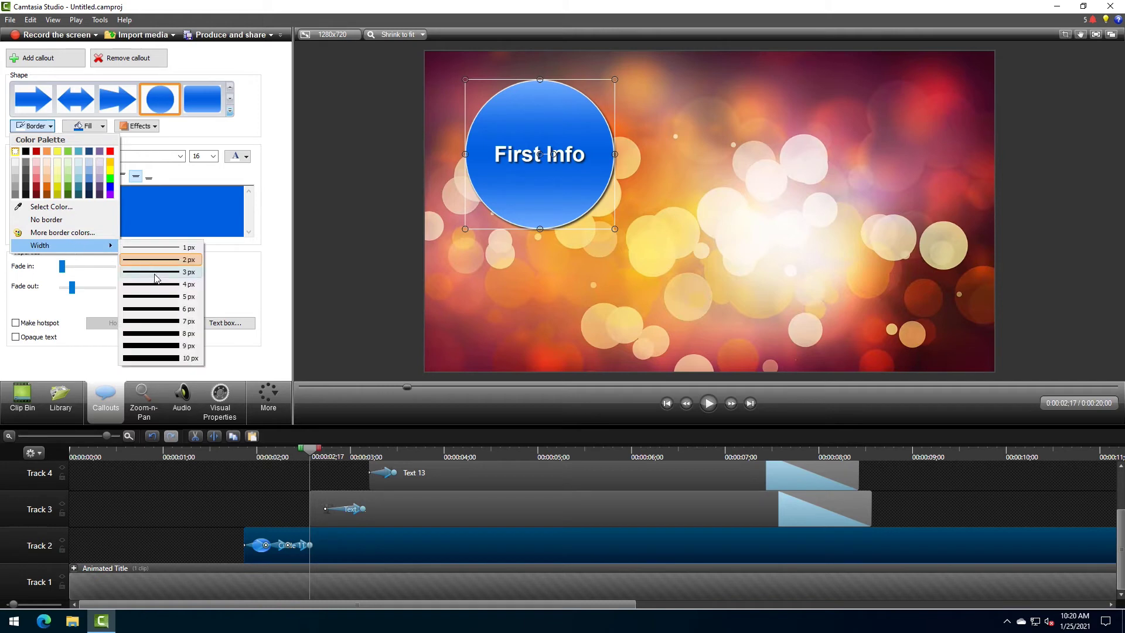
left_click(162, 297)
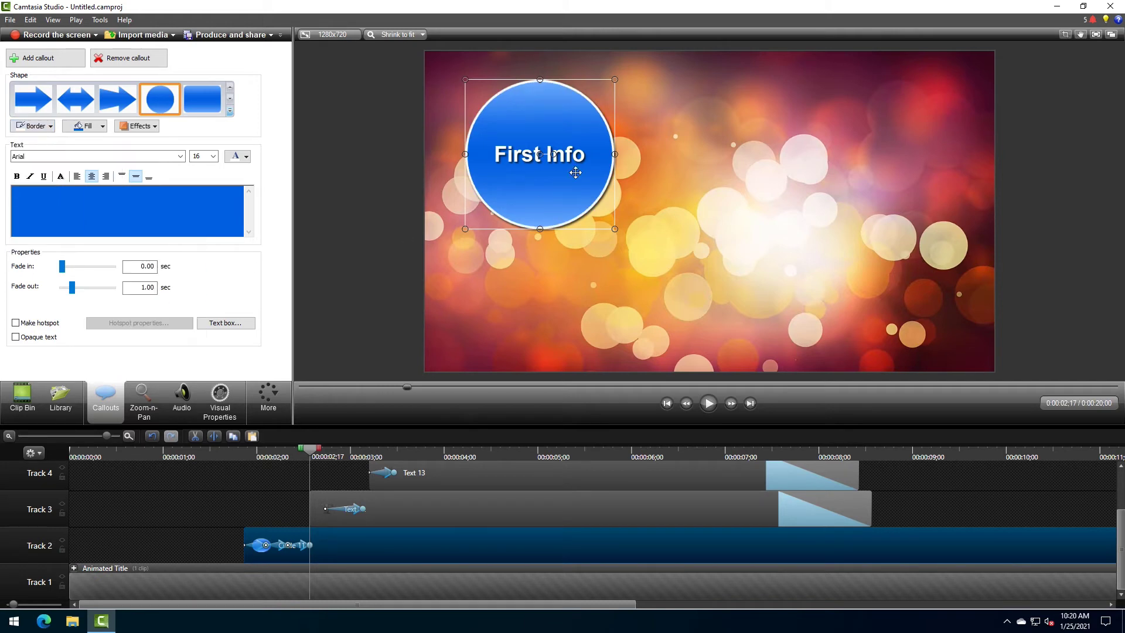
Step: Switch the circle to a flat blue style instead of the glossy gradient
left_click(152, 127)
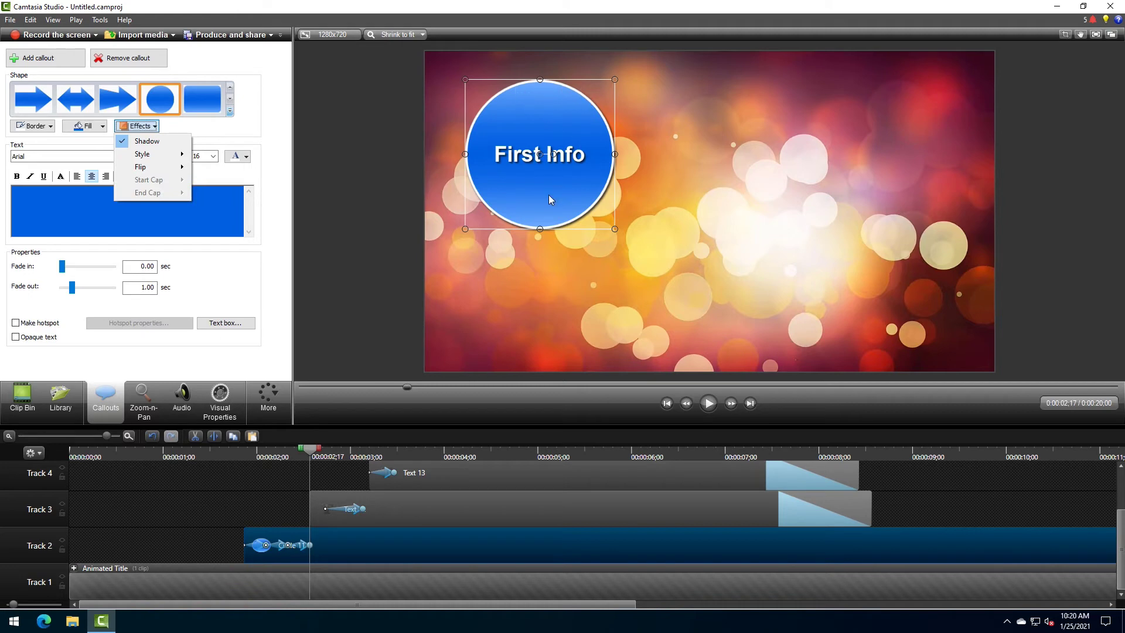
mouse_move(145, 153)
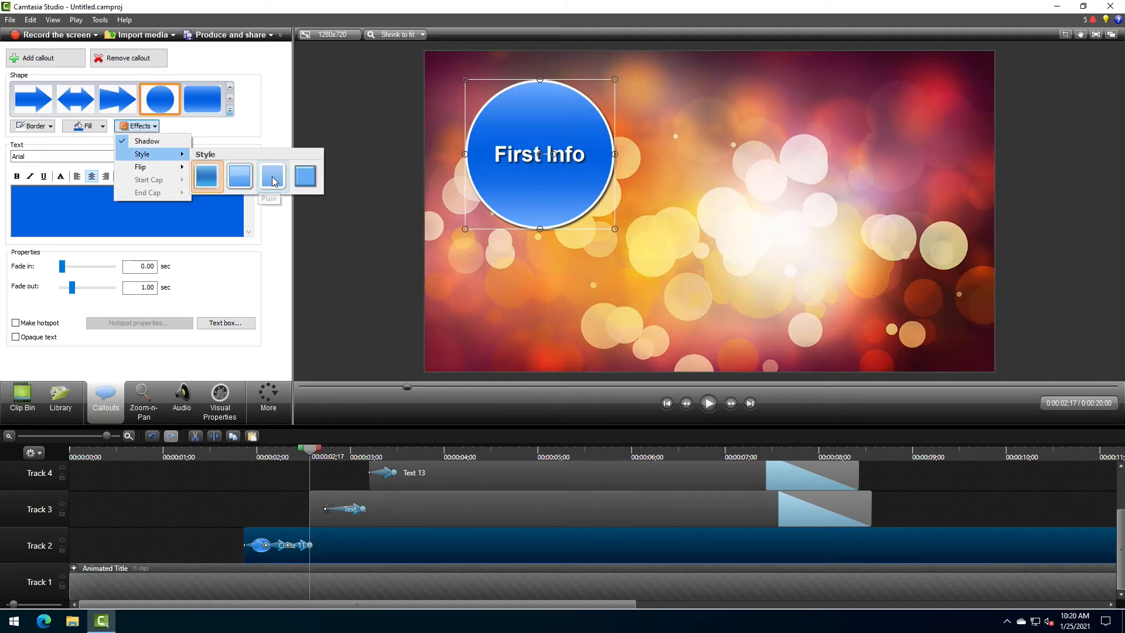
left_click(273, 178)
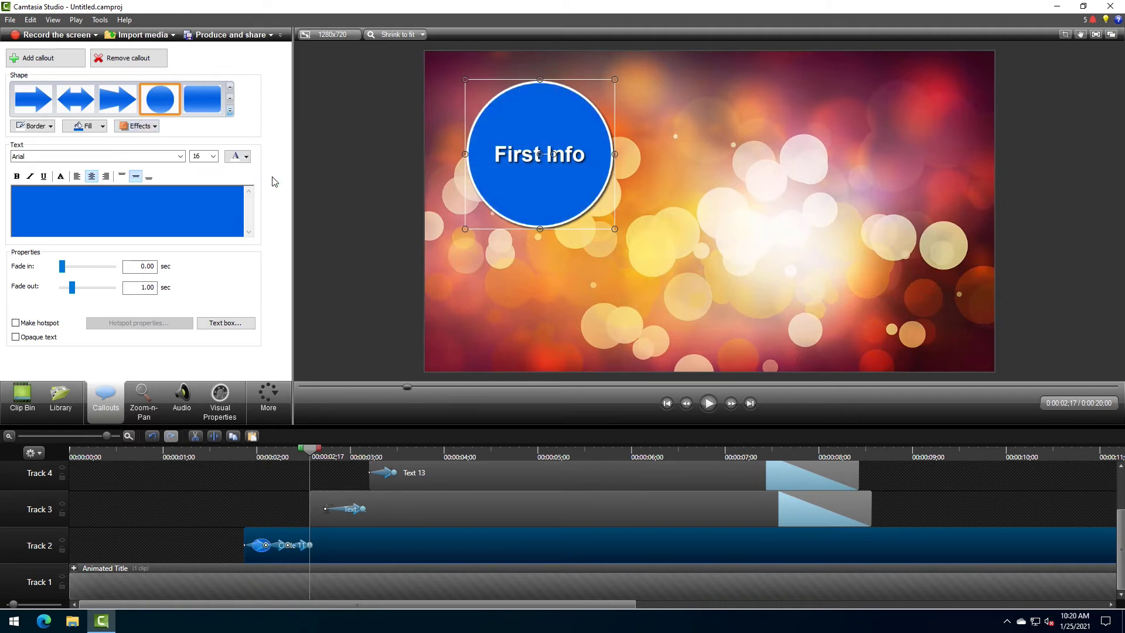
left_click(132, 128)
mouse_move(142, 153)
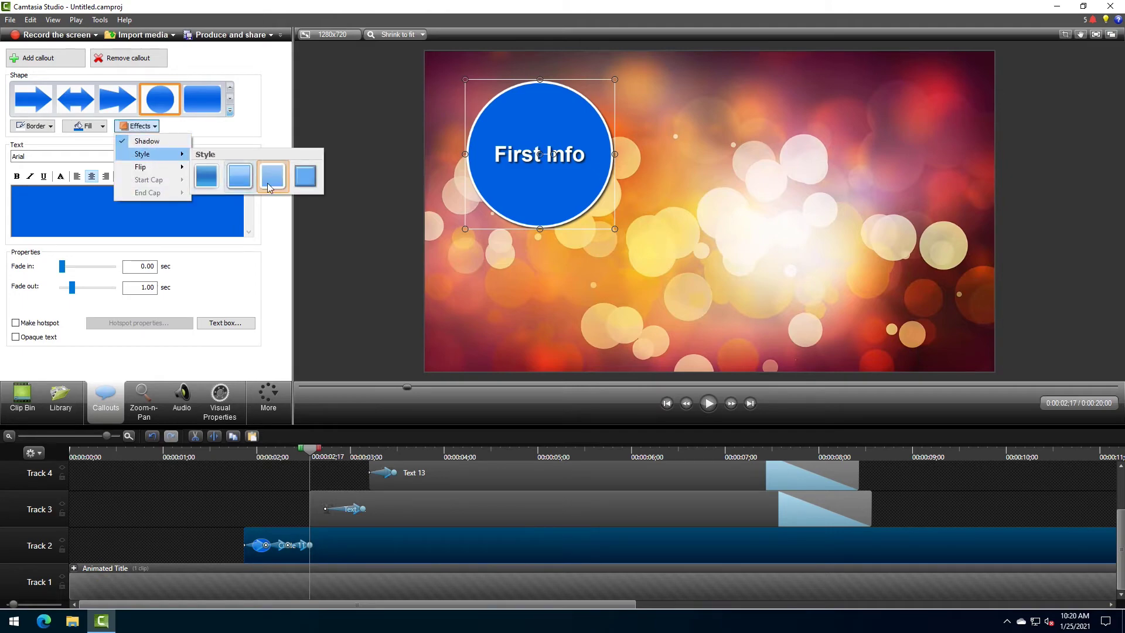
Step: Trim the First Info text and circle callout clips to end with Second Info near 8 seconds
left_click(274, 181)
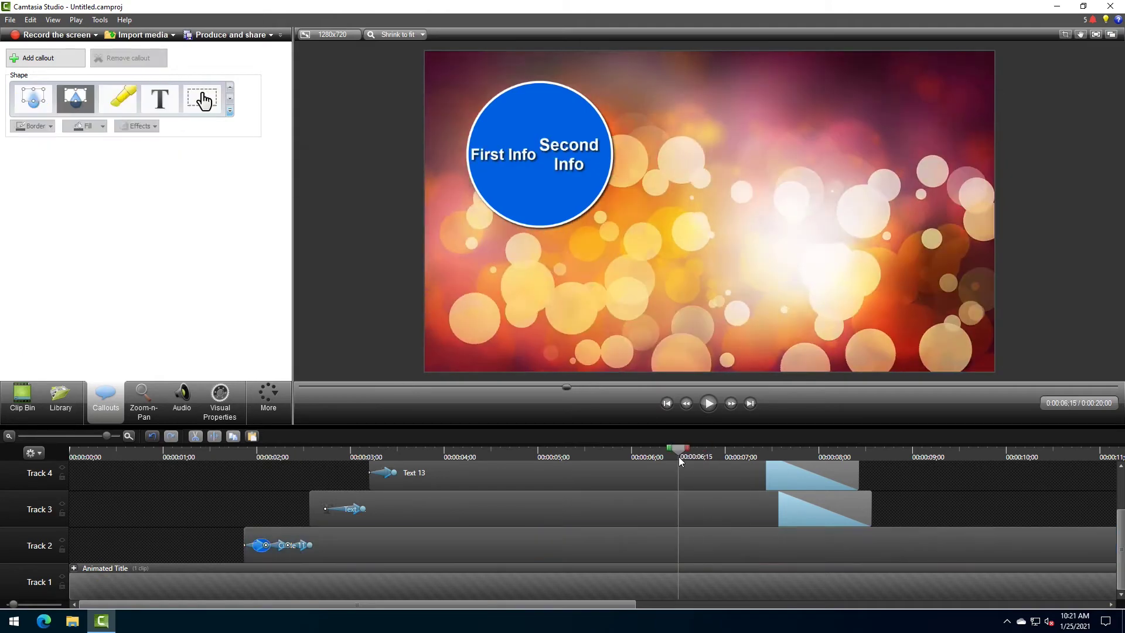
mouse_move(678, 456)
left_mouse_down()
mouse_move(821, 453)
mouse_move(758, 453)
left_mouse_up()
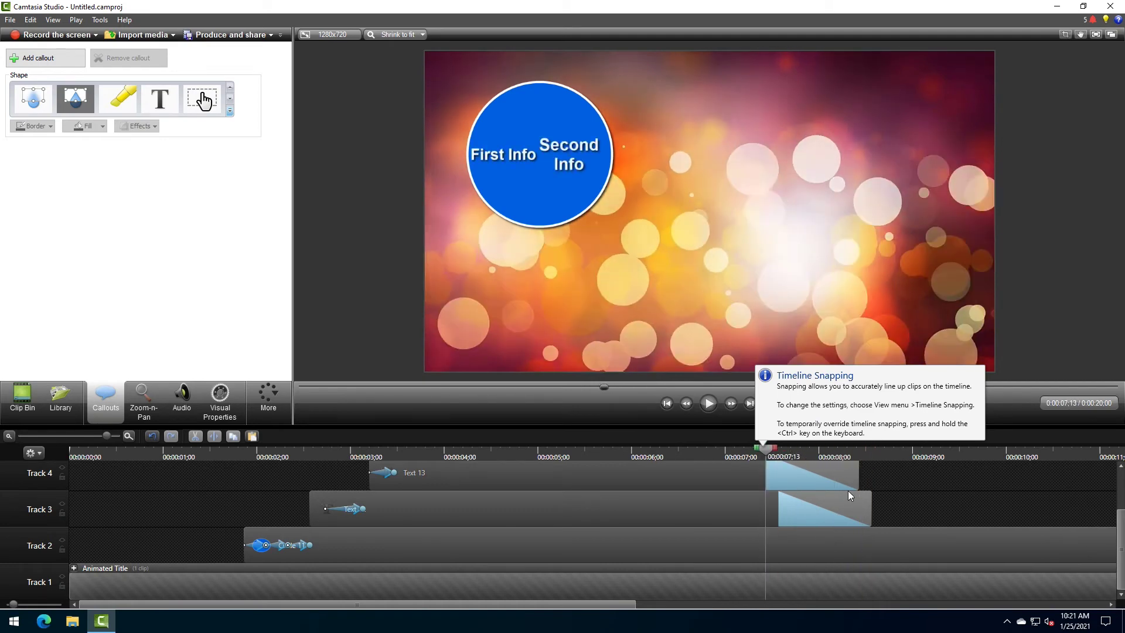
left_click_drag(871, 508, 856, 514)
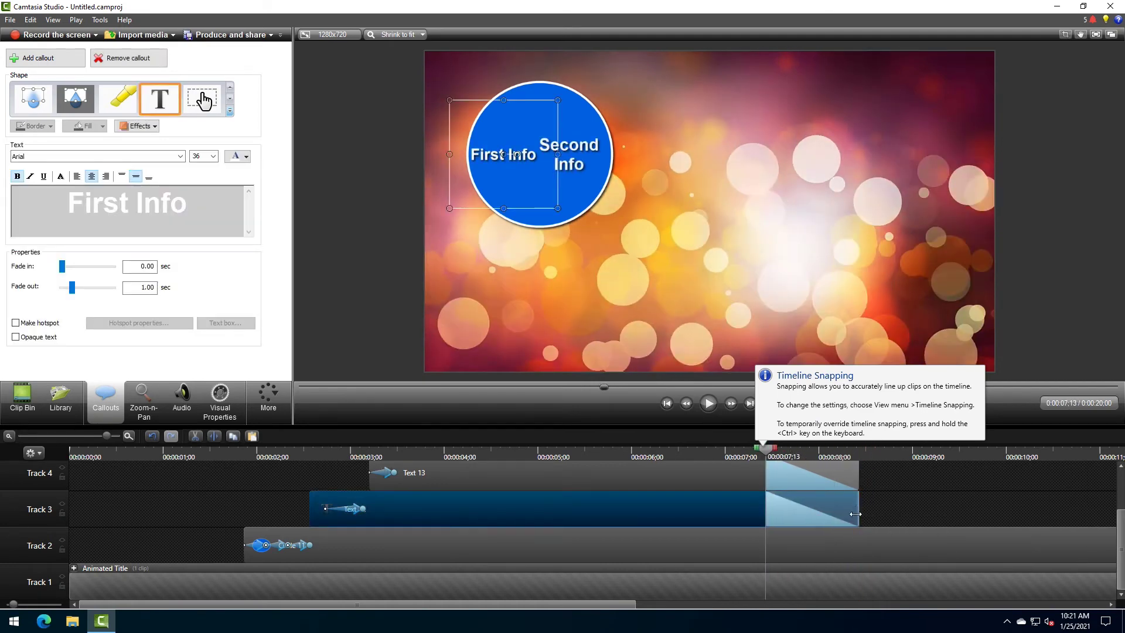
left_click_drag(580, 604, 1076, 612)
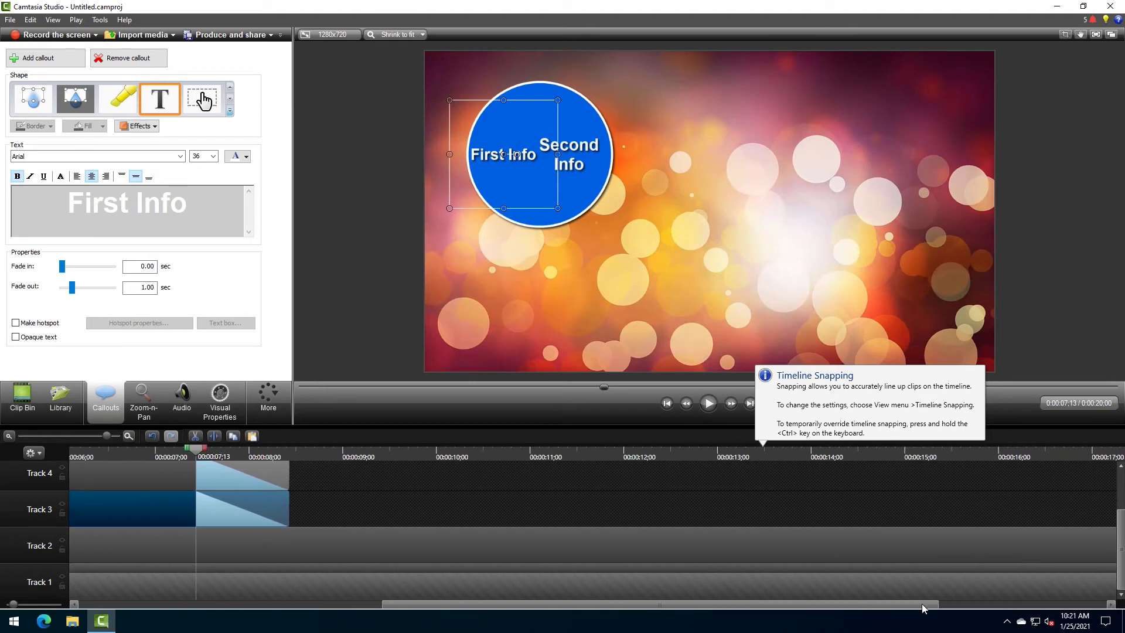
left_click_drag(1055, 544, 157, 545)
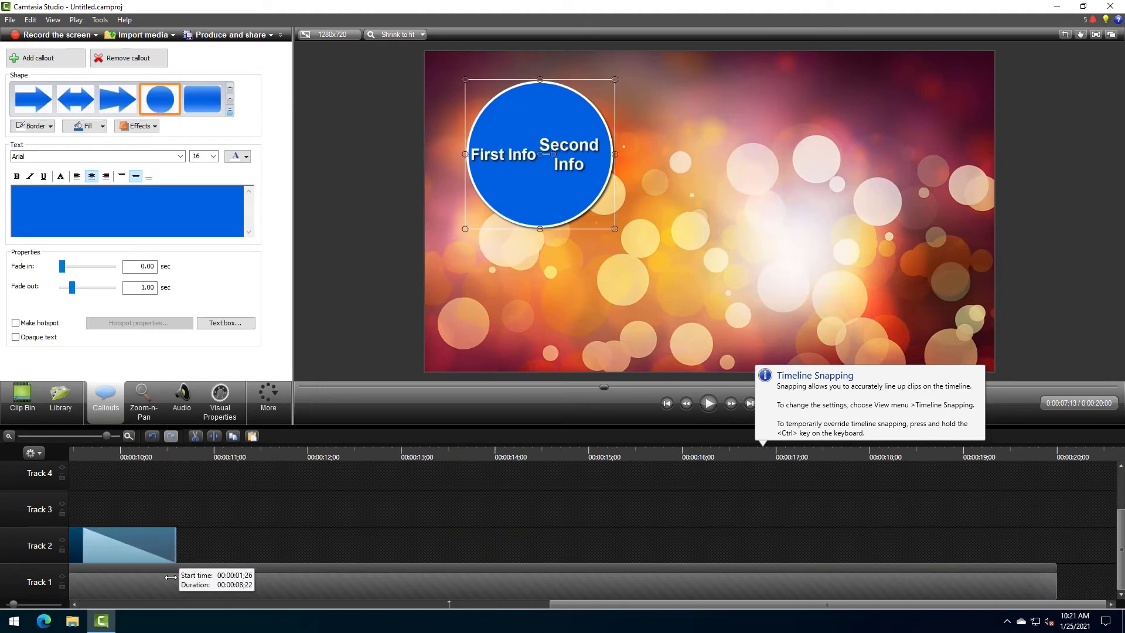
left_click_drag(610, 606, 313, 606)
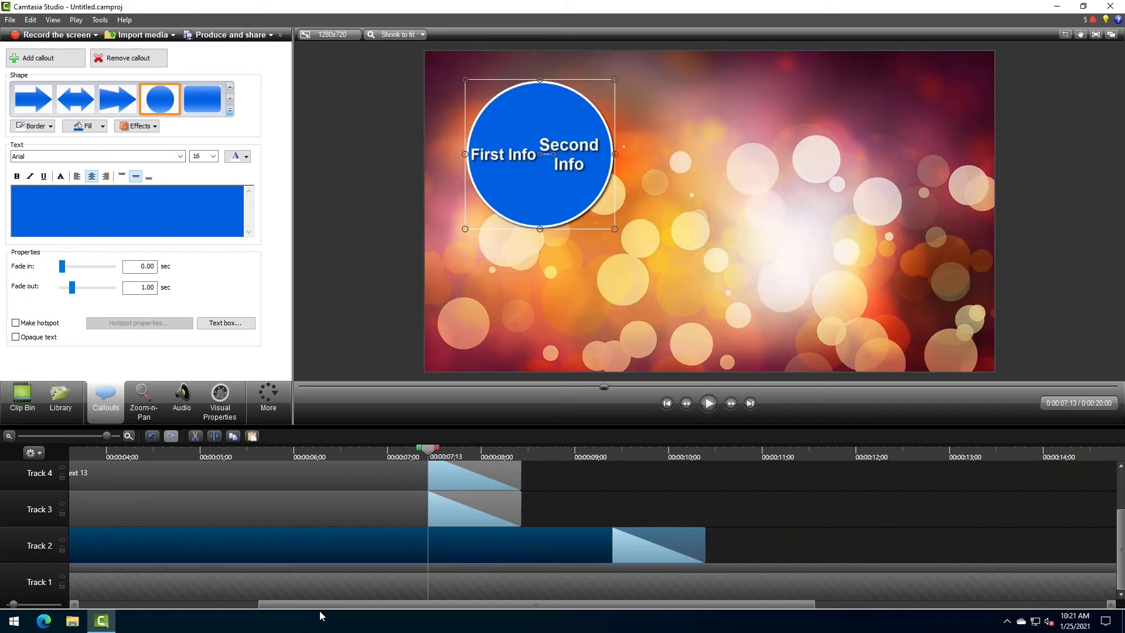
left_click_drag(713, 545, 529, 545)
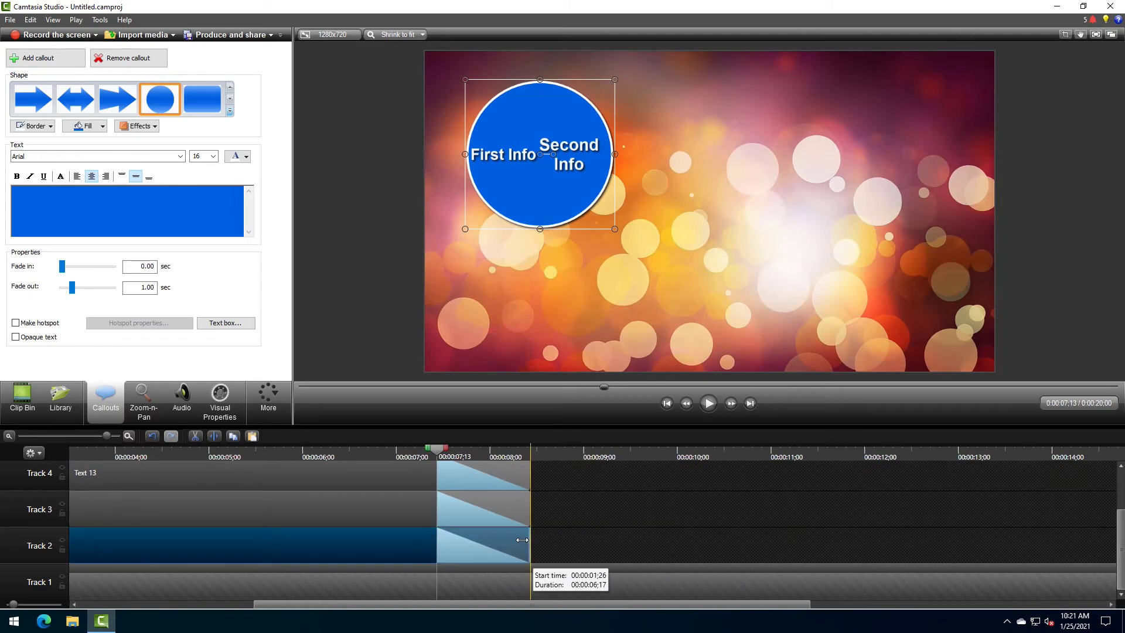
Step: Preview the three callouts fading out together and move the playhead to 11 seconds
left_click_drag(437, 453, 518, 460)
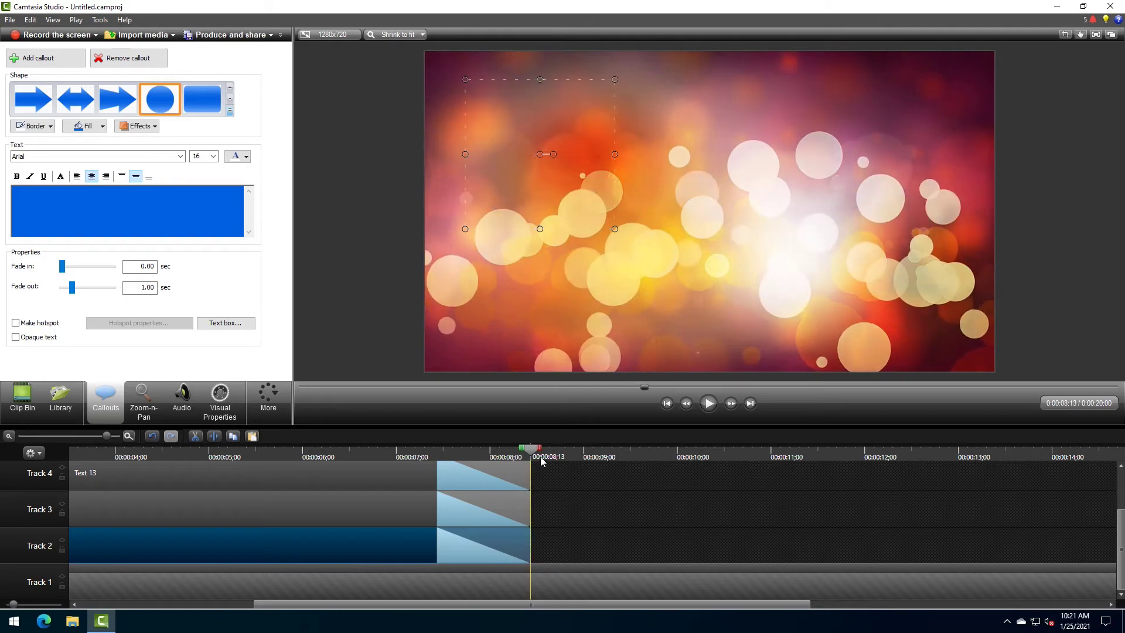
left_click_drag(518, 461, 774, 471)
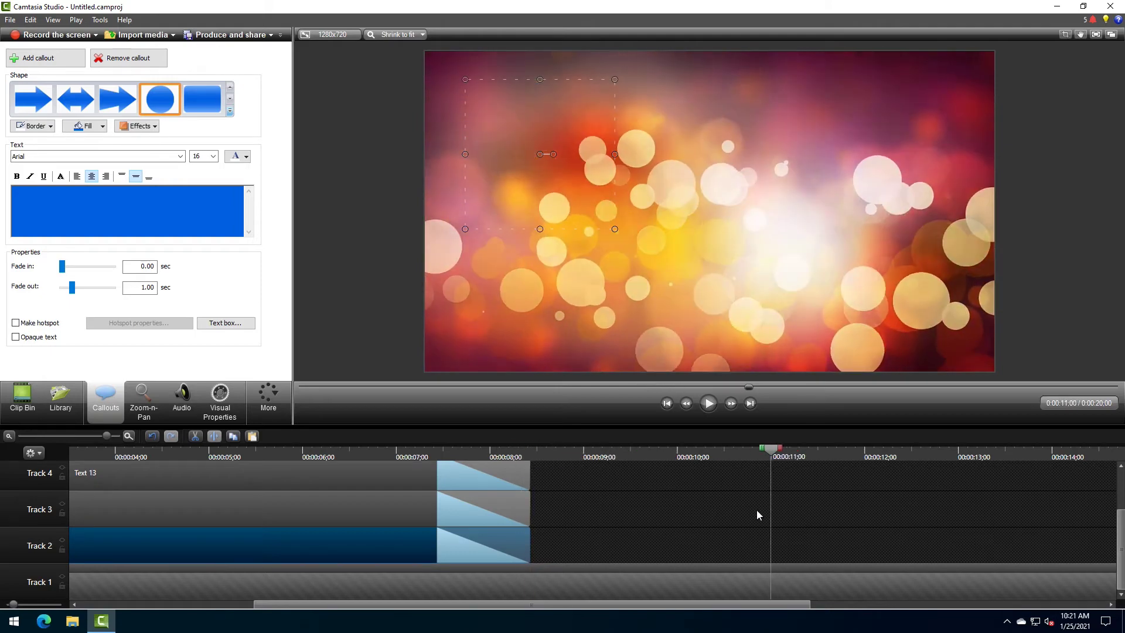
left_click_drag(668, 604, 918, 621)
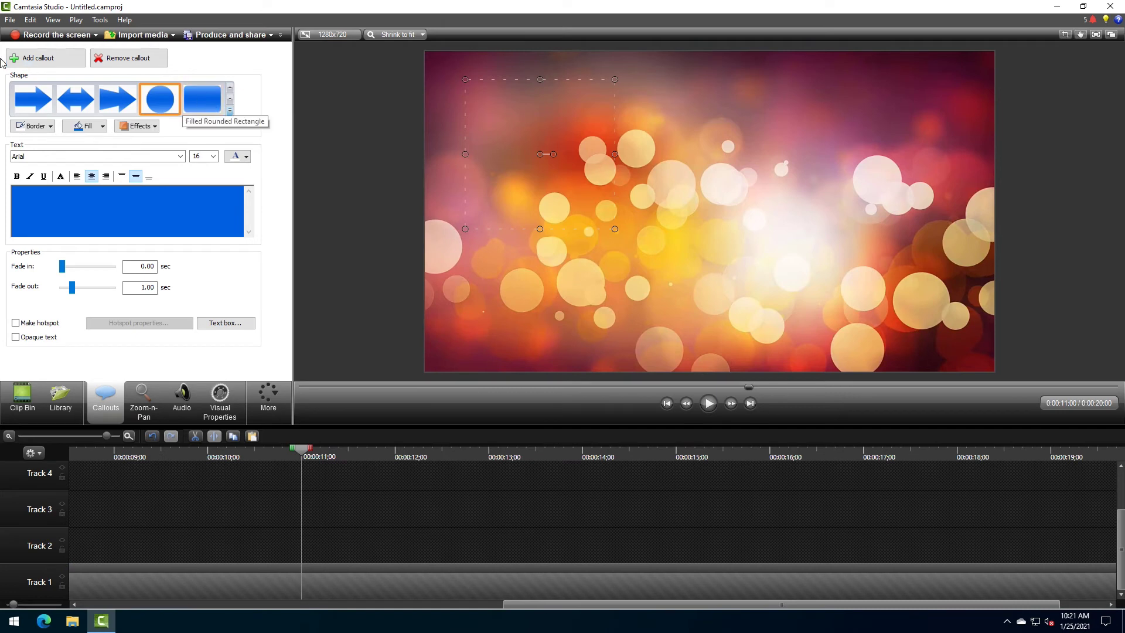
Step: Add a blue Filled Rounded Rectangle callout at 11 seconds
left_click(81, 64)
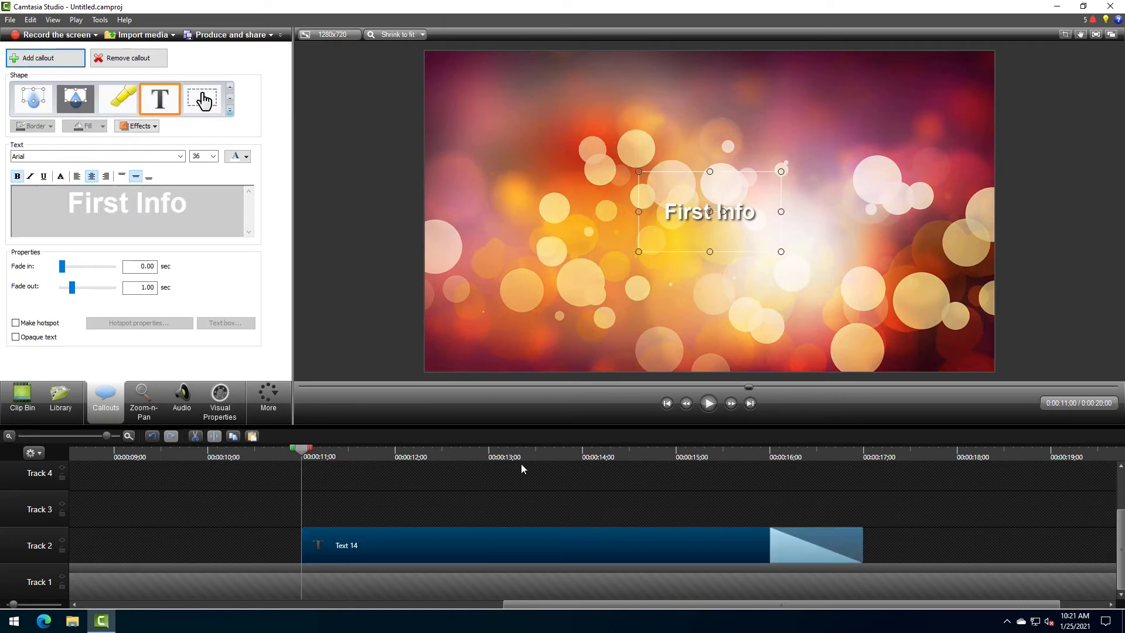
left_click(229, 88)
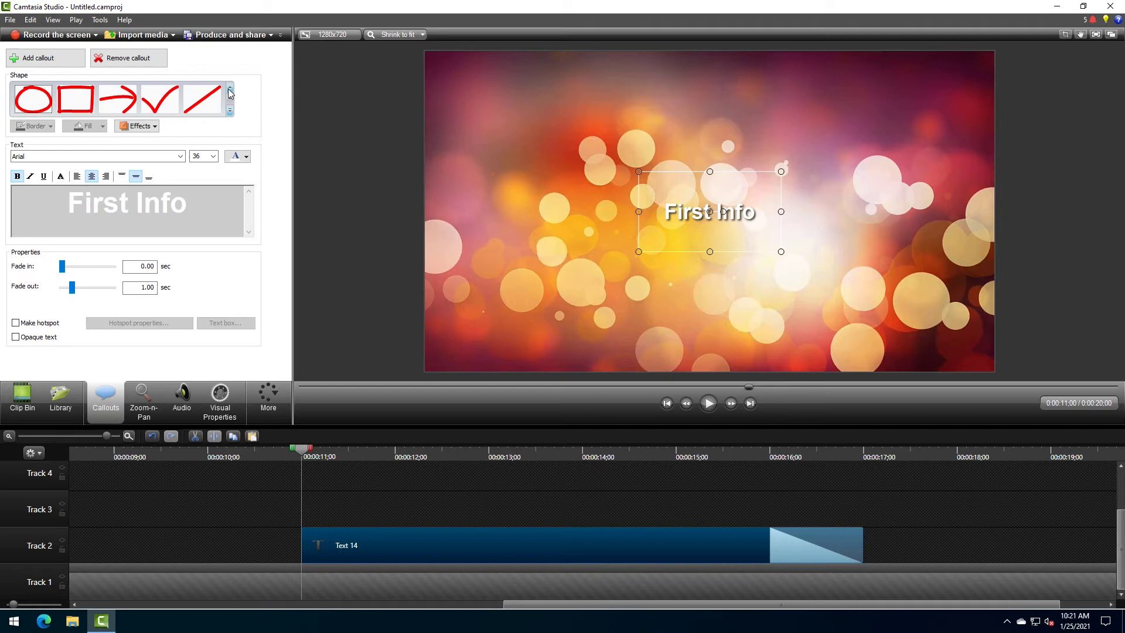
left_click(229, 88)
left_click(194, 108)
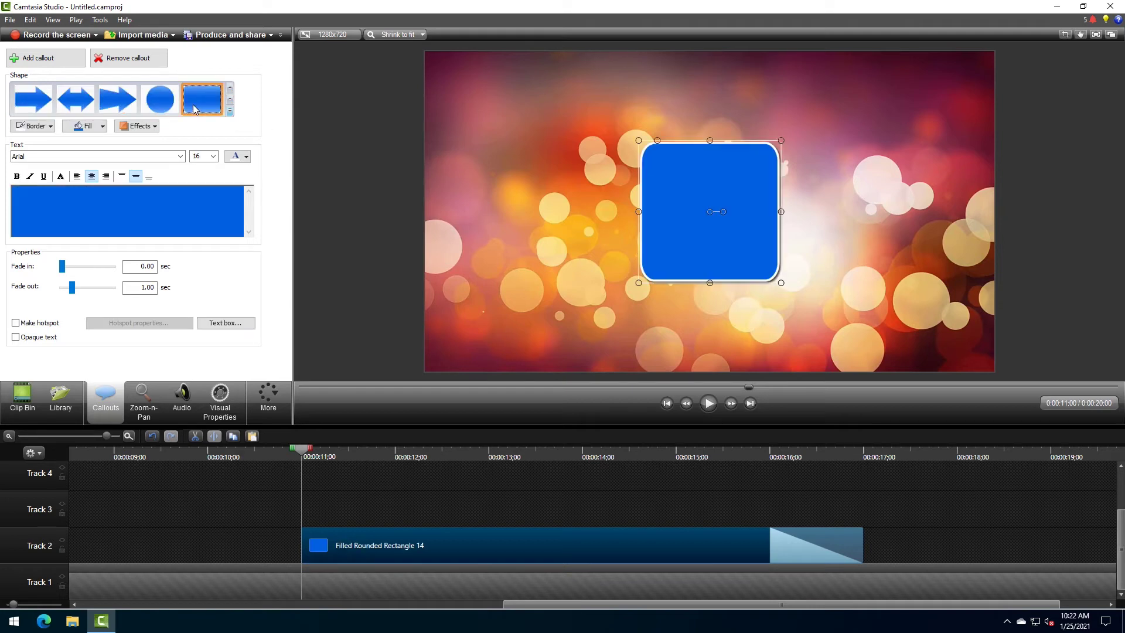
Step: Stretch the rectangle into a wide, short bar and park it just below the video frame
left_click_drag(722, 216, 479, 271)
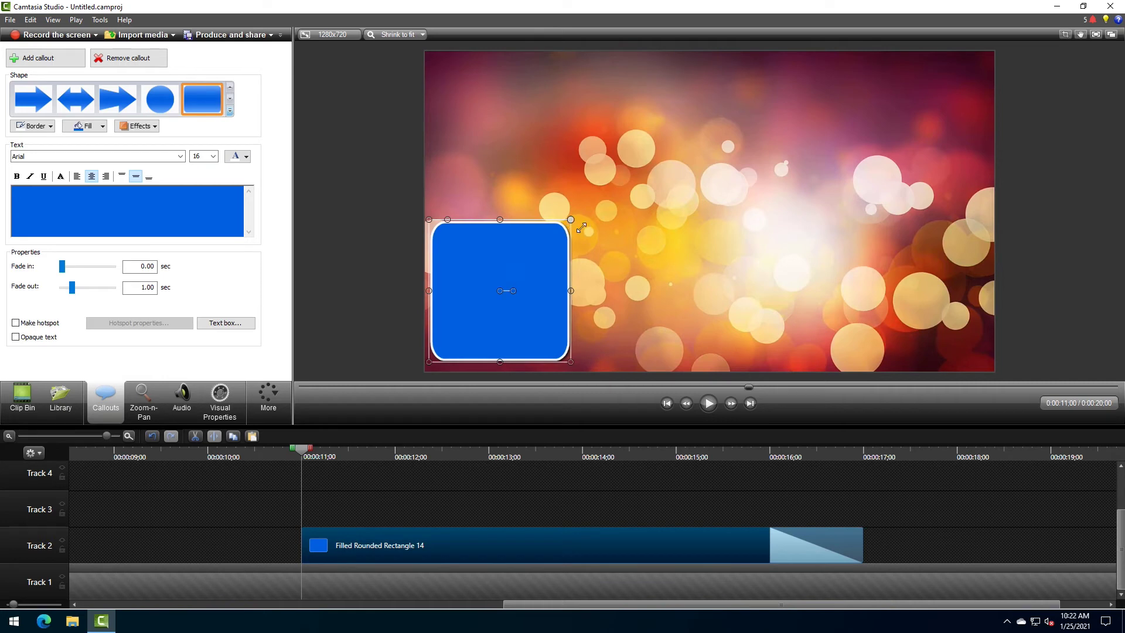
mouse_move(575, 220)
left_mouse_down()
mouse_move(706, 315)
mouse_move(728, 309)
left_mouse_up()
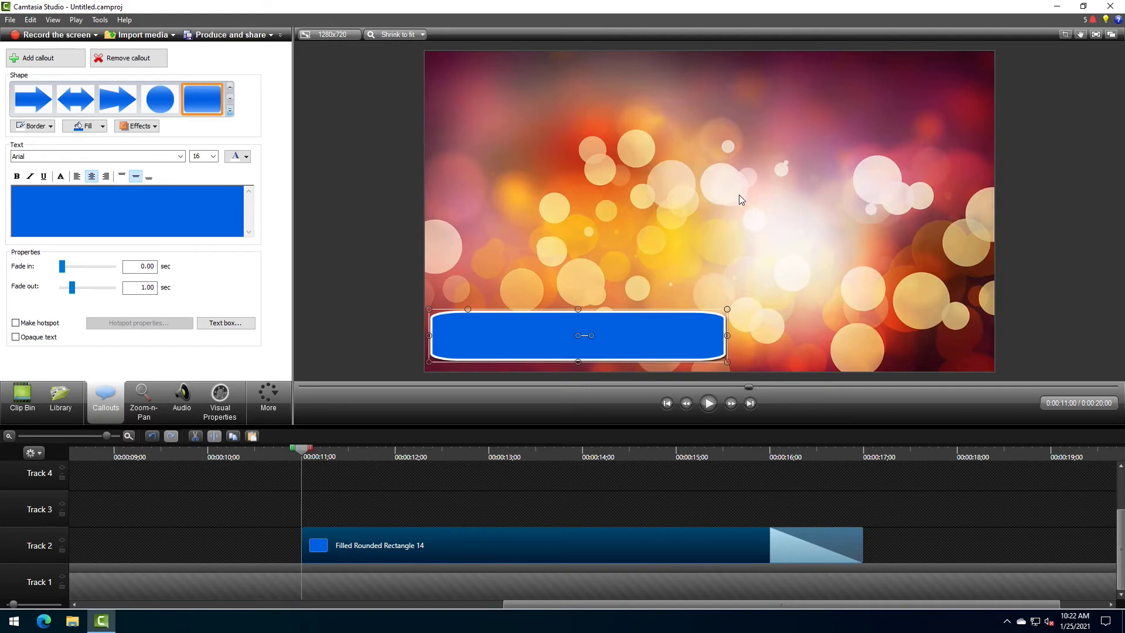
scroll(739, 196, "down", 1)
scroll(740, 194, "down", 1)
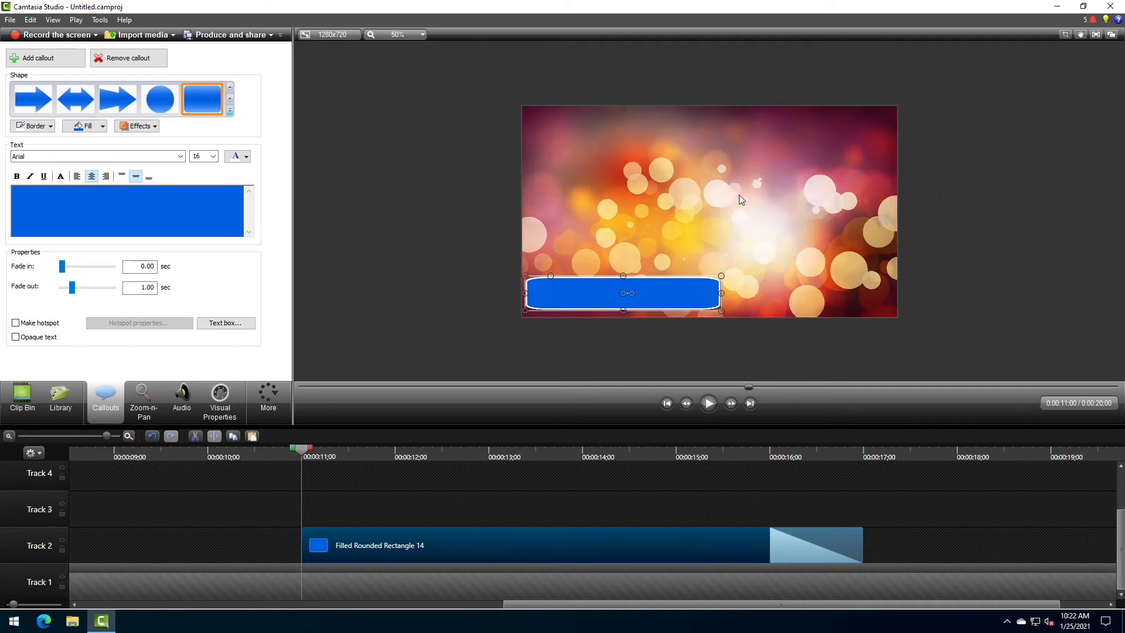
left_click_drag(646, 292, 652, 333)
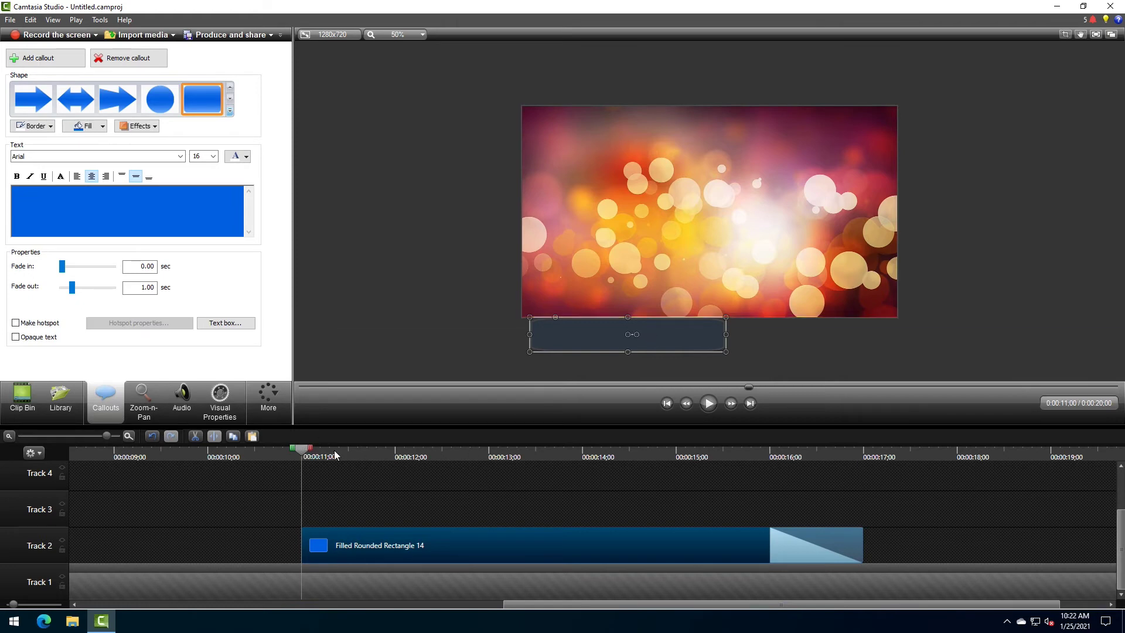
Step: Give the blue bar a quick animation rising into the frame's bottom-left edge (Position Y about -283)
left_click_drag(335, 455, 364, 460)
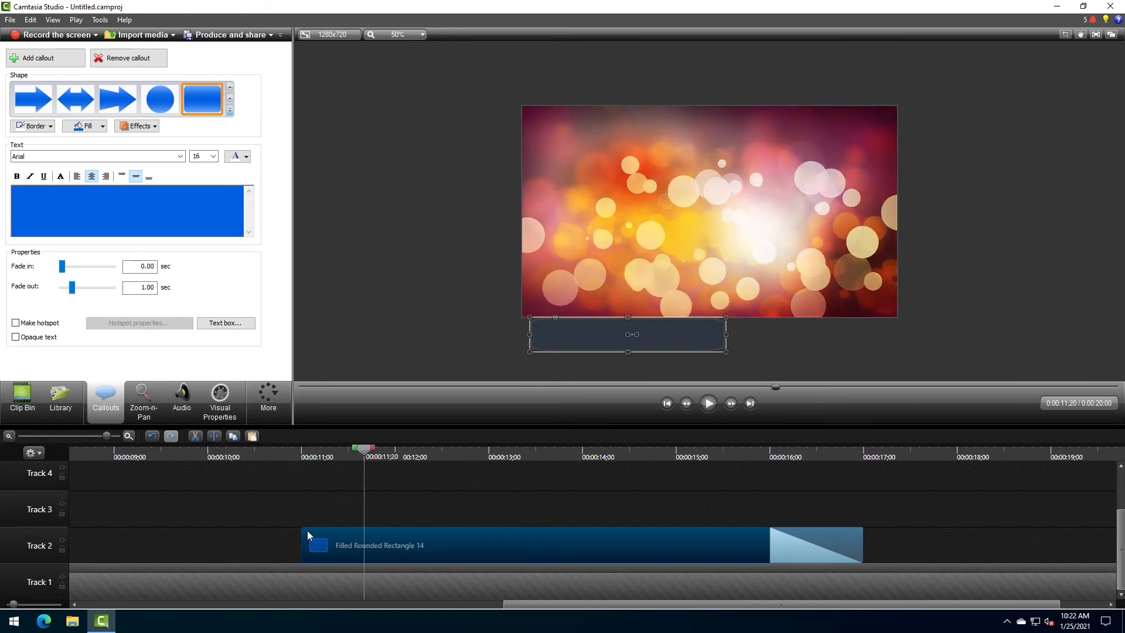
left_click(225, 402)
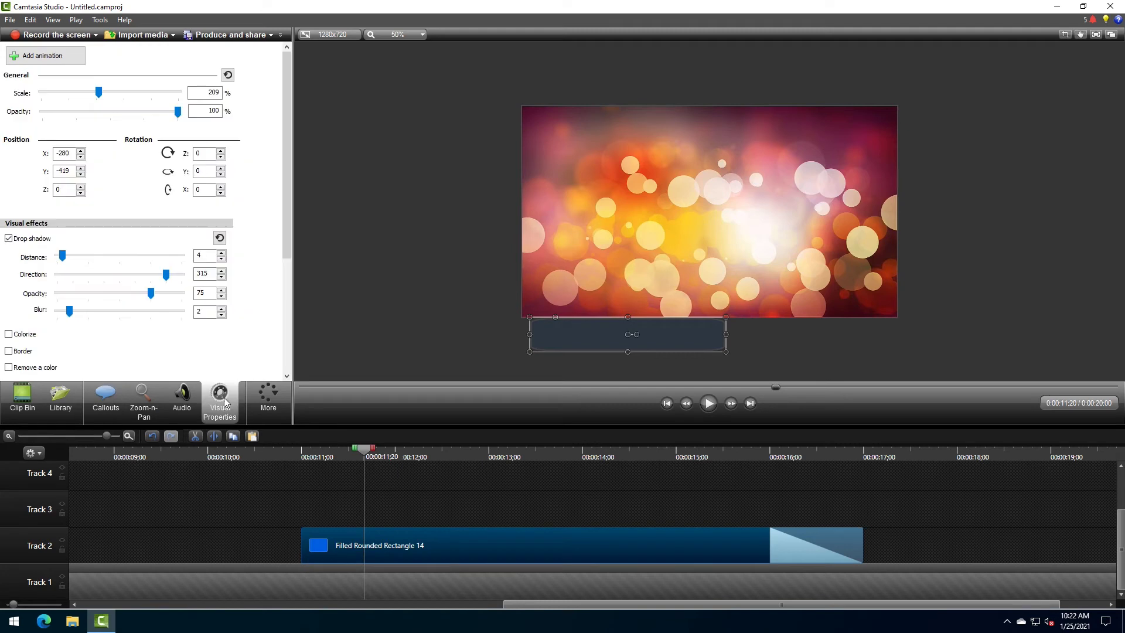
left_click(42, 55)
left_click_drag(363, 545, 332, 542)
left_click_drag(601, 339, 602, 299)
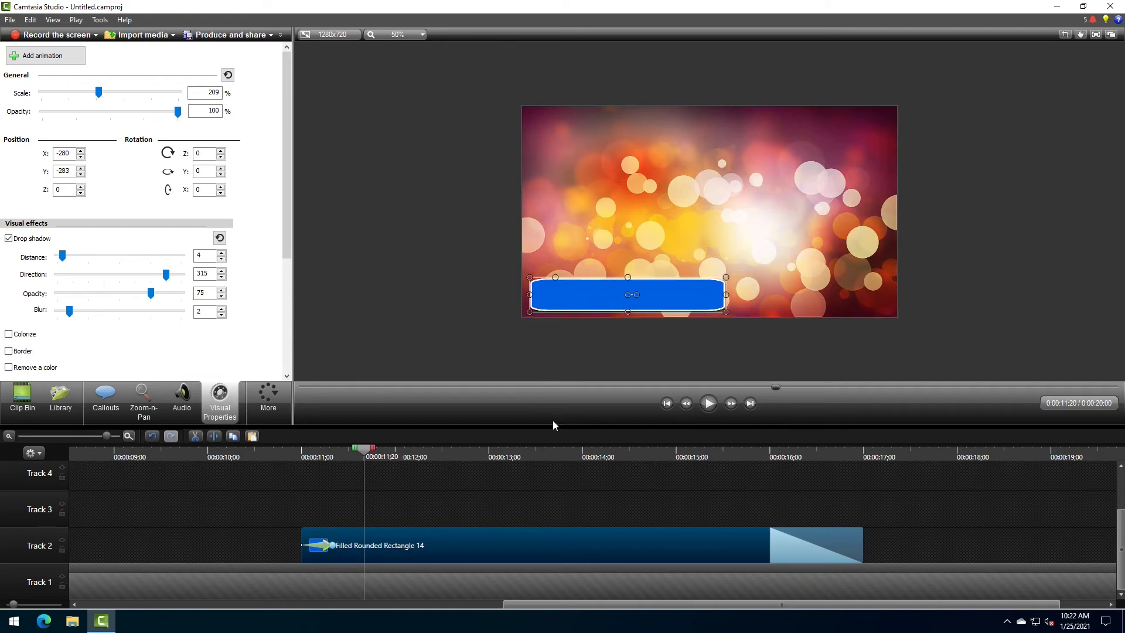
left_click_drag(364, 453, 341, 452)
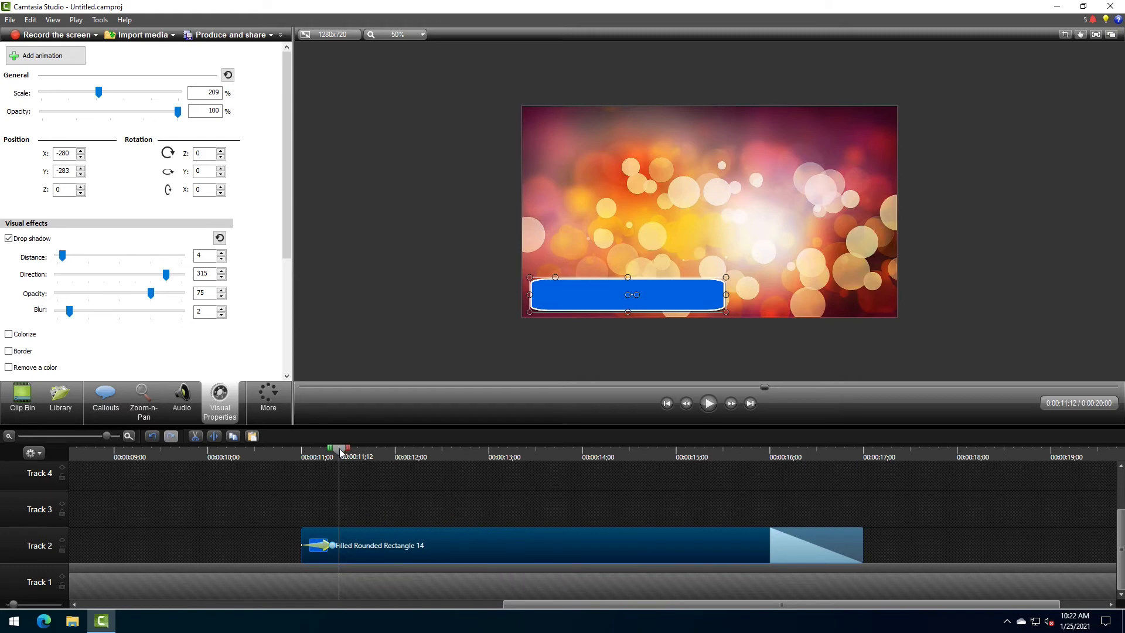
left_click_drag(339, 452, 335, 451)
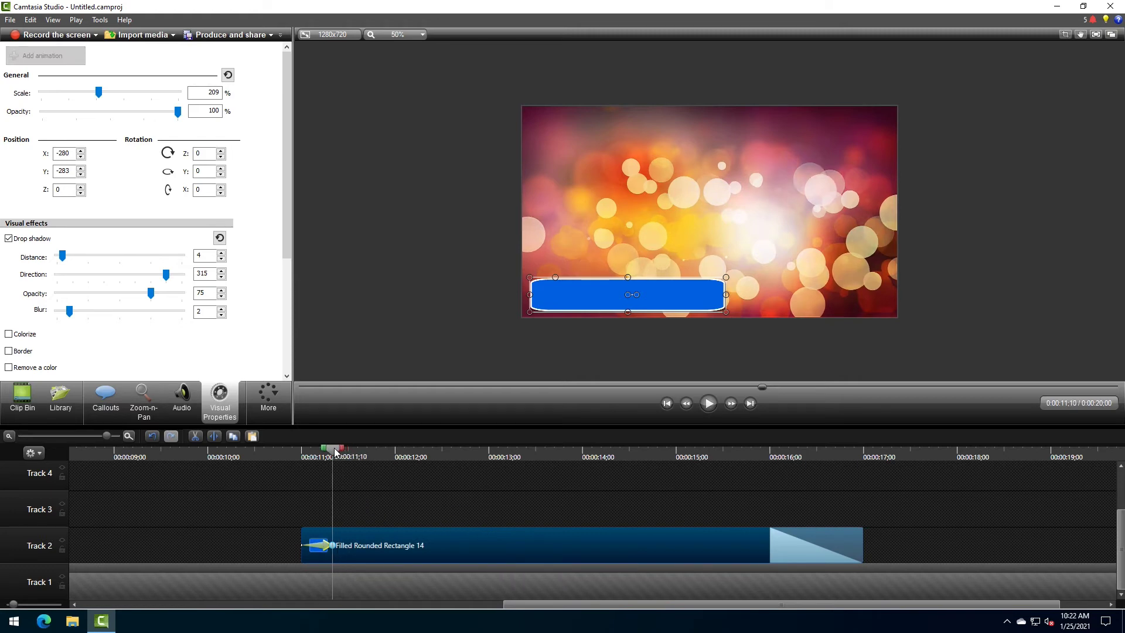
Step: Add a plain Text callout and move it onto the blue banner
left_click(109, 396)
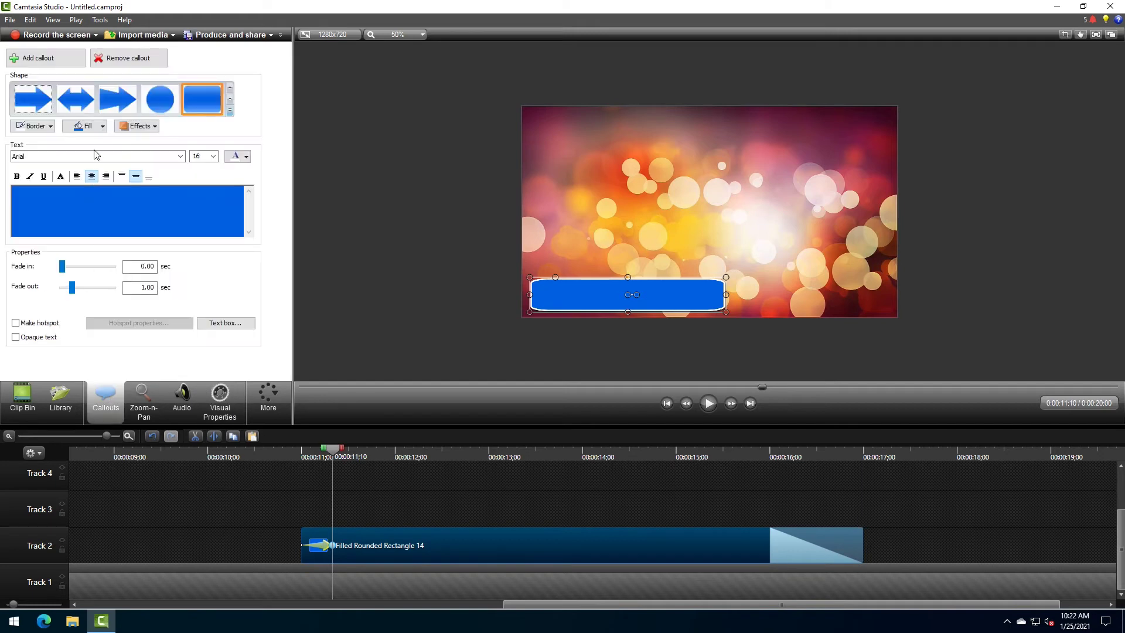
left_click(67, 63)
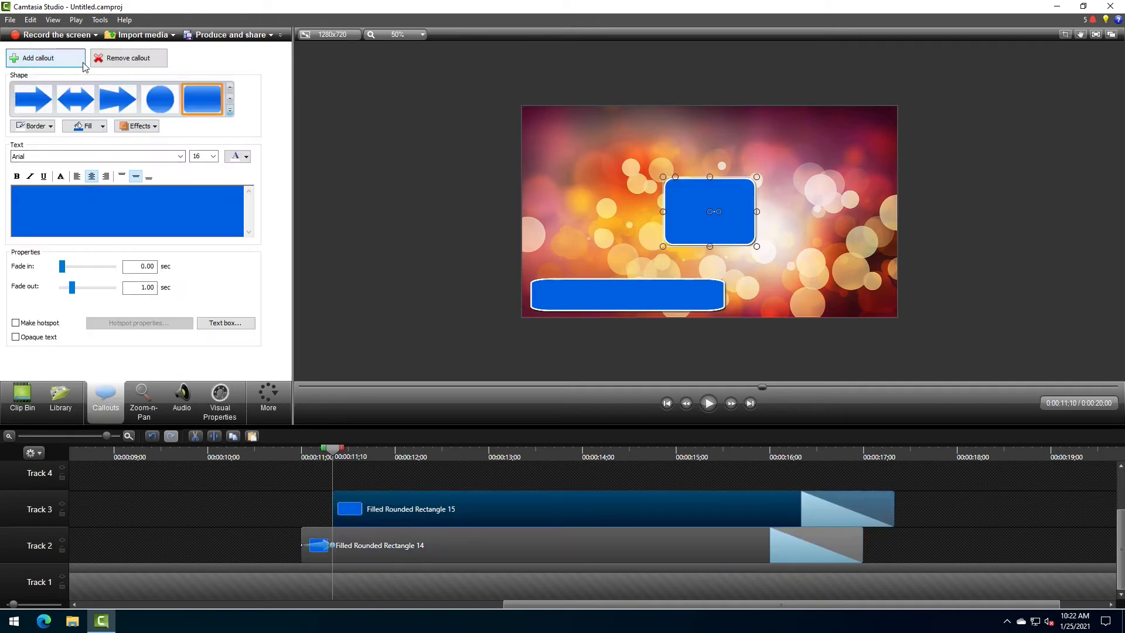
left_click(231, 101)
left_click(231, 102)
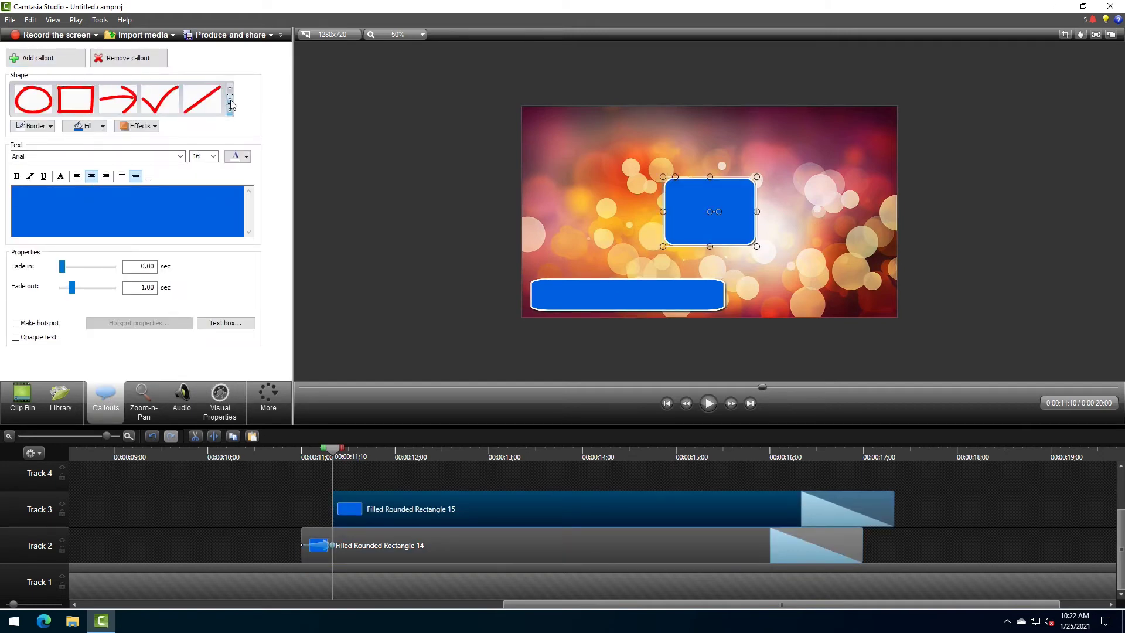
left_click(230, 102)
left_click(231, 100)
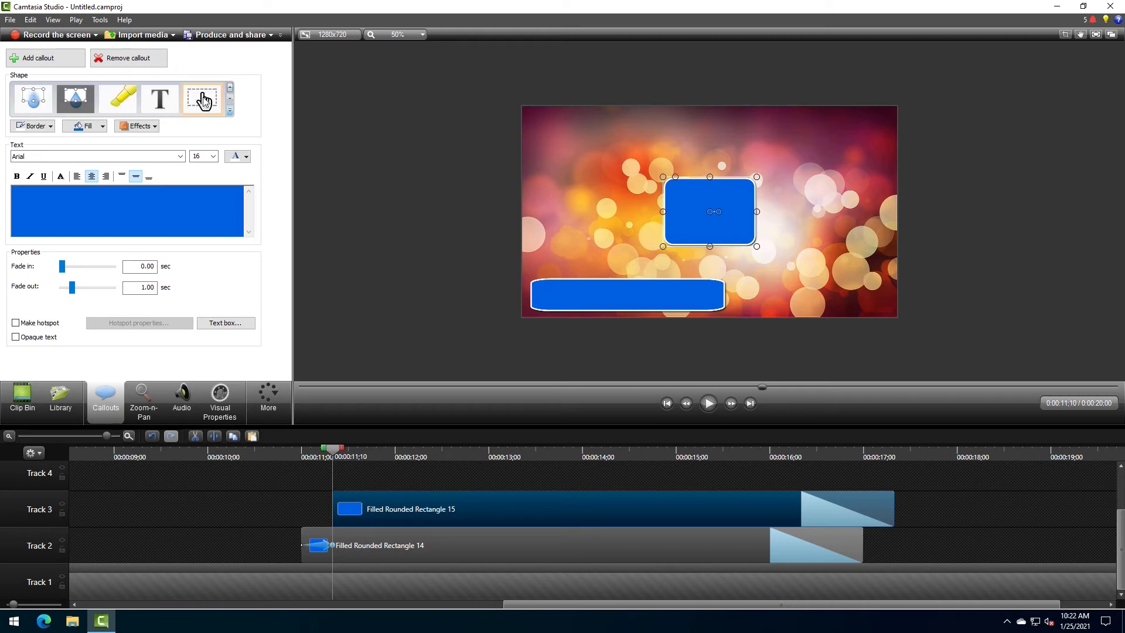
left_click(160, 99)
type("First Info")
mouse_move(714, 213)
left_mouse_down()
mouse_move(563, 301)
mouse_move(560, 280)
mouse_move(726, 286)
left_mouse_up()
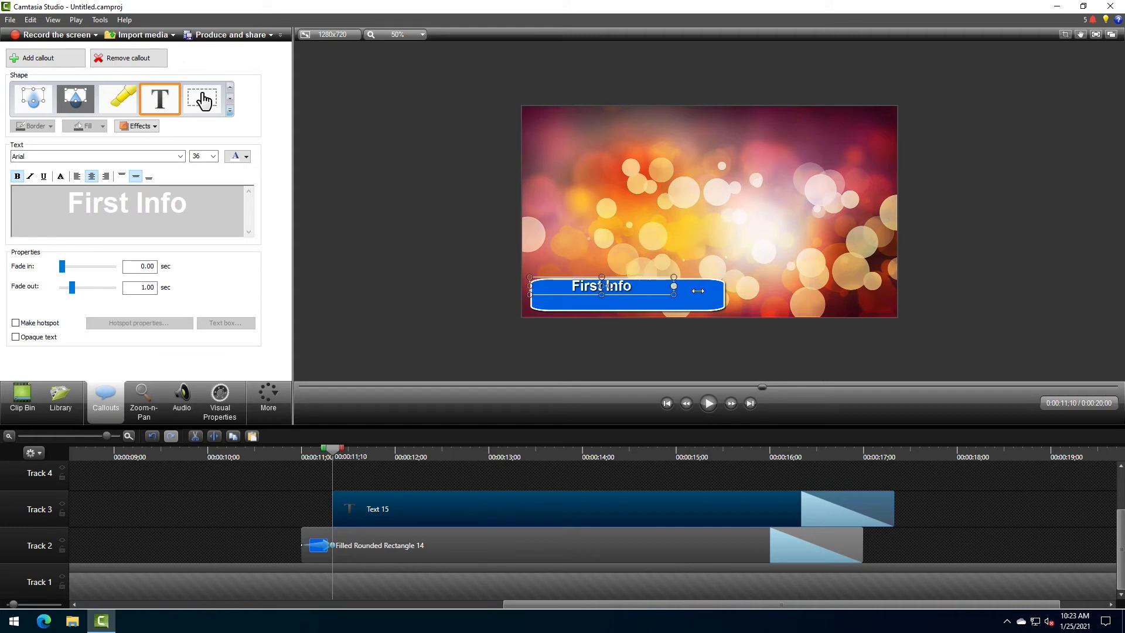
Step: Replace First Info with 'Ron Hogue' over 'Technical Trainer' and centre it on the banner
double_click(154, 206)
triple_click(154, 207)
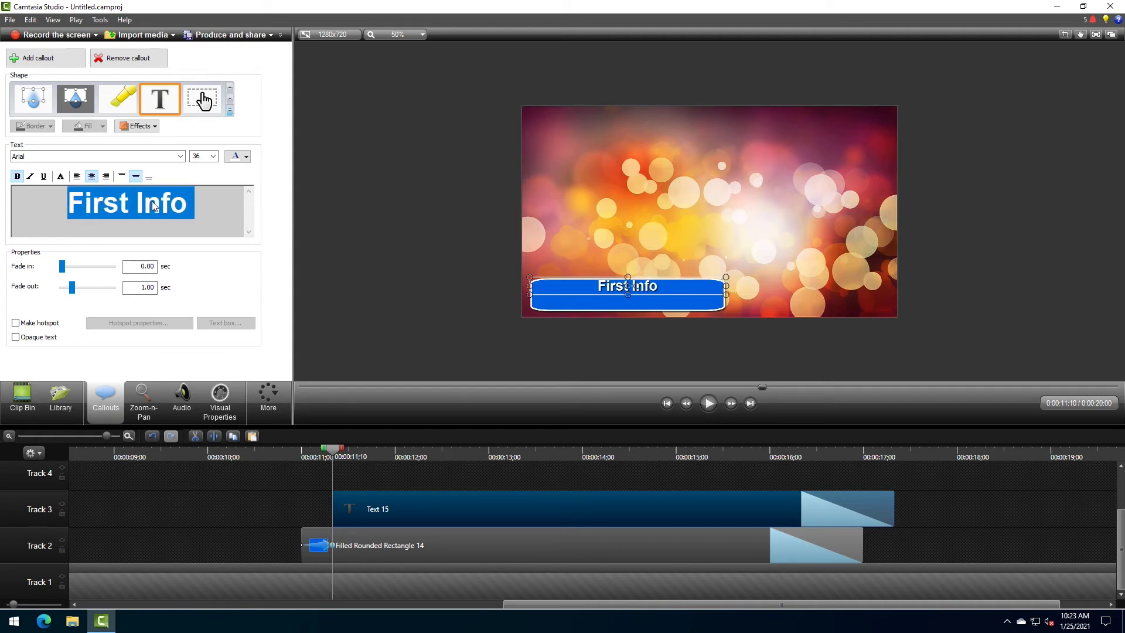
type("Ron Hogue")
key("Return")
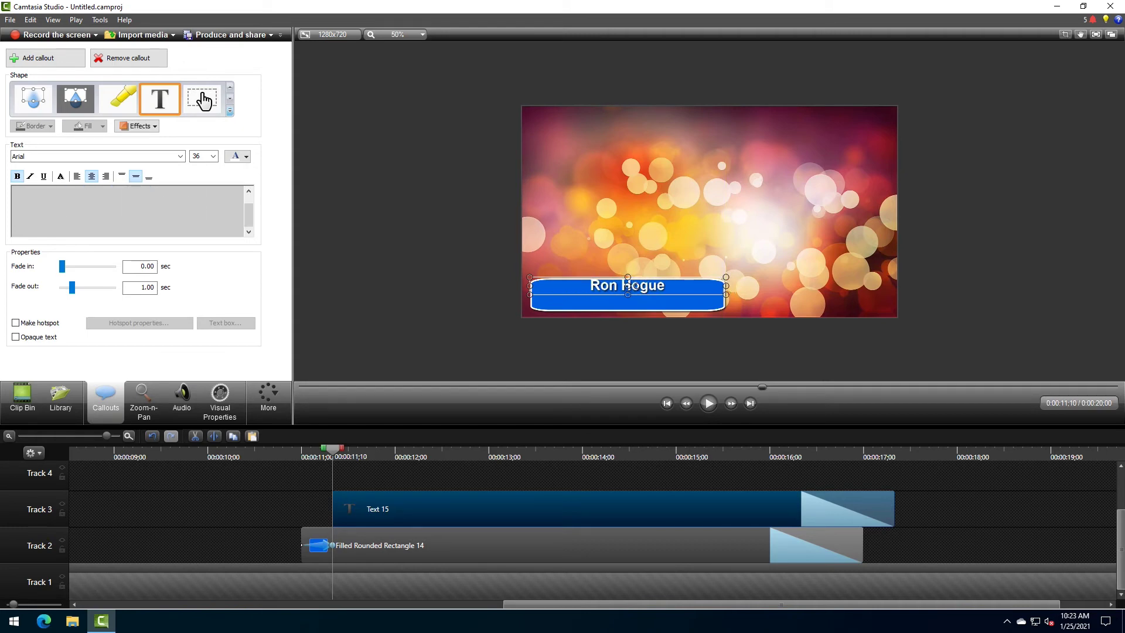
type("Technical")
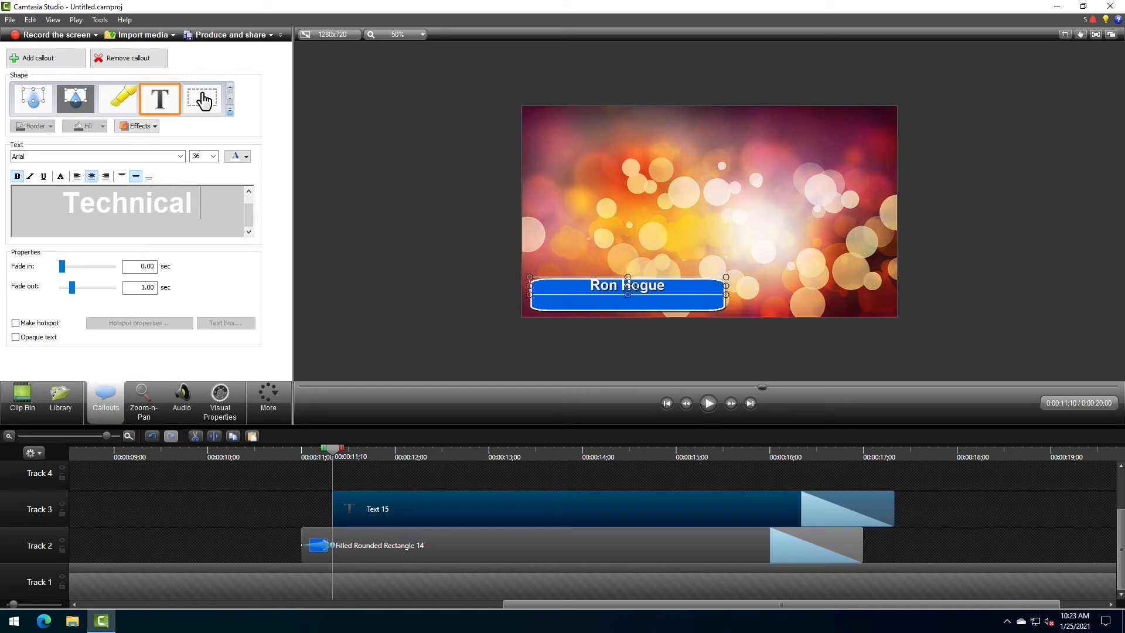
type(" trainer")
key("BackSpace")
key("BackSpace")
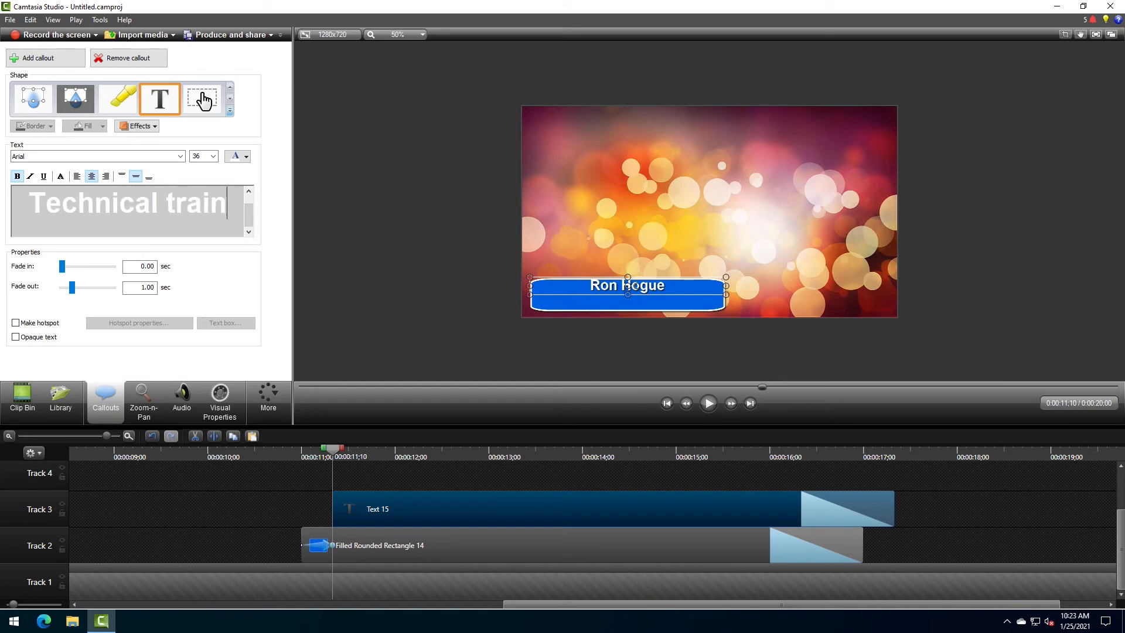
key("BackSpace")
key("BackSpace")
key("BackSpace")
key("BackSpace")
key("BackSpace")
type("Train")
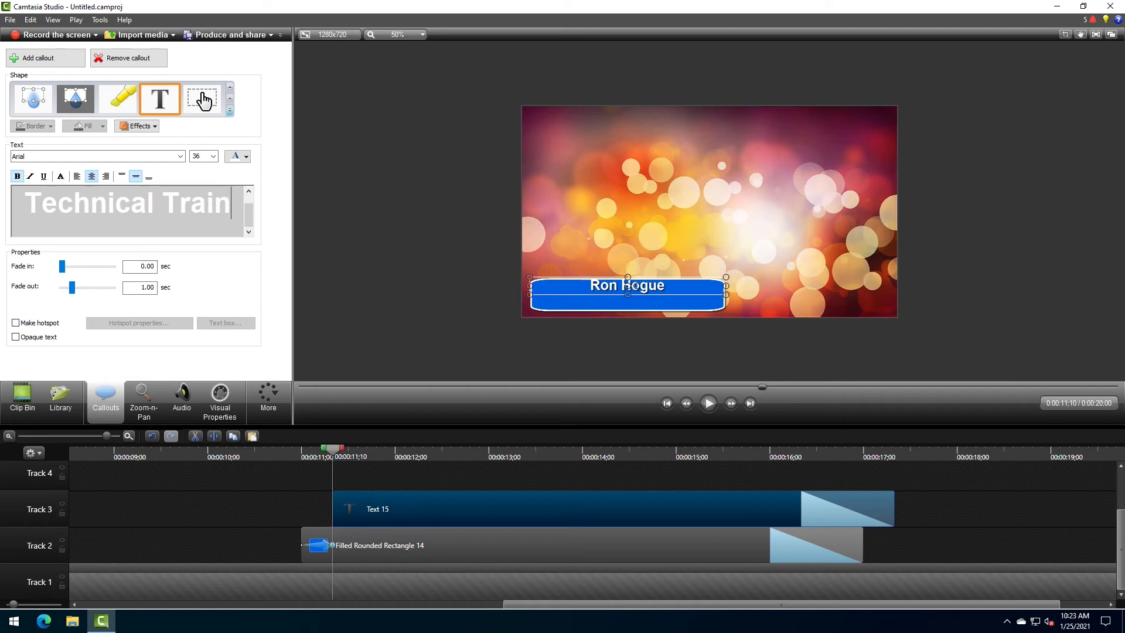
type("ing")
key("BackSpace")
key("BackSpace")
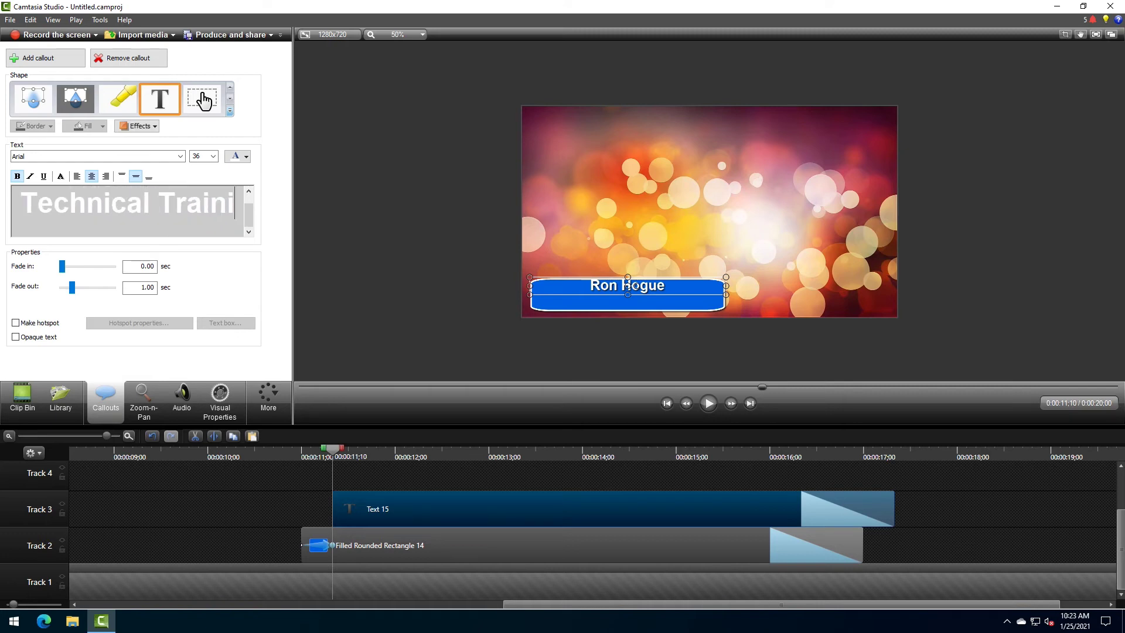
key("BackSpace")
type("er")
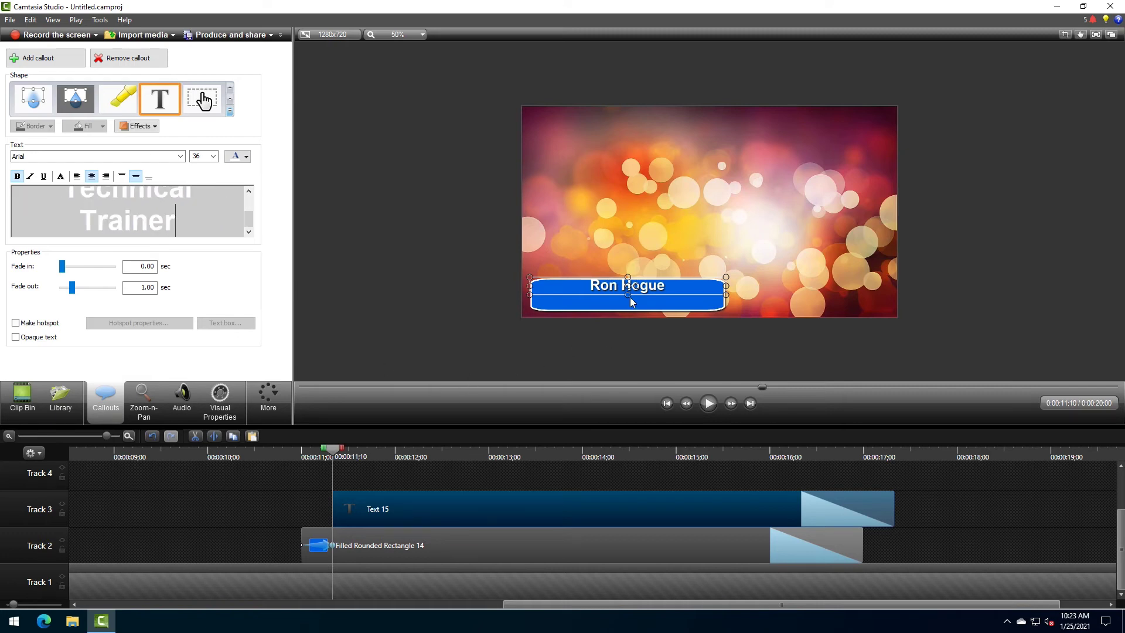
left_click_drag(631, 298, 628, 295)
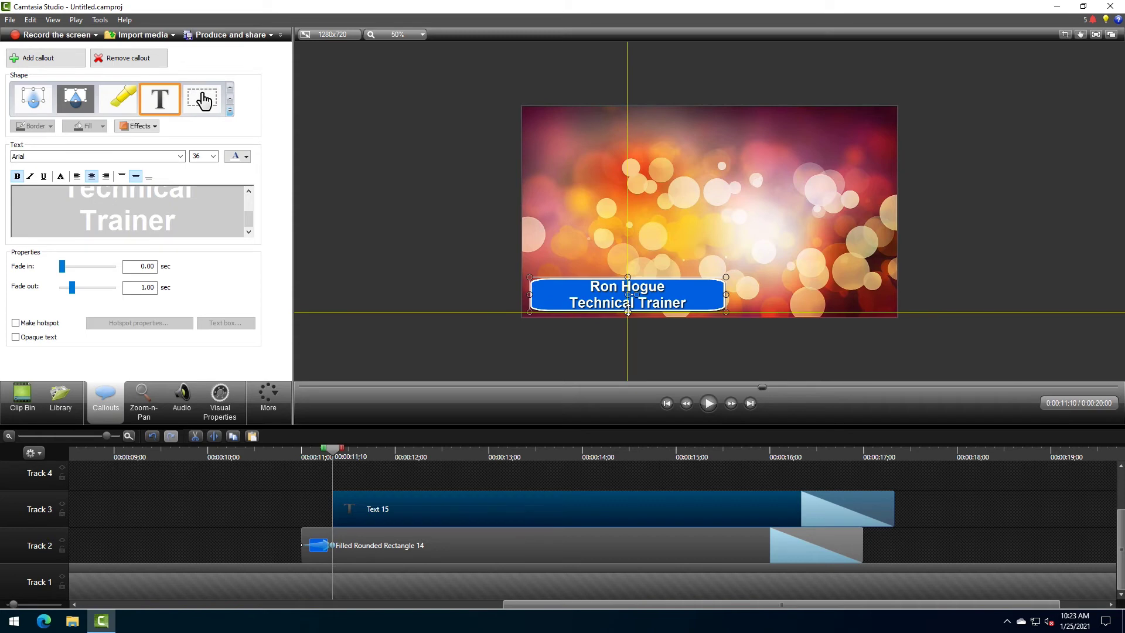
left_click_drag(628, 311, 628, 311)
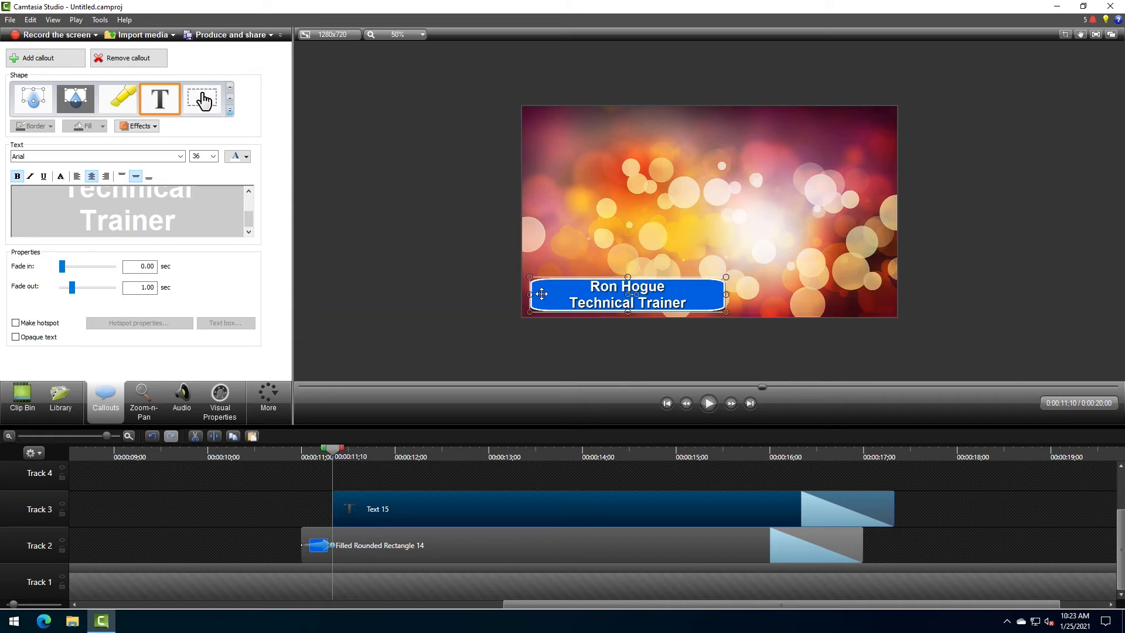
Step: Narrow the text callout from the left so the name shifts right
left_click_drag(531, 294, 574, 296)
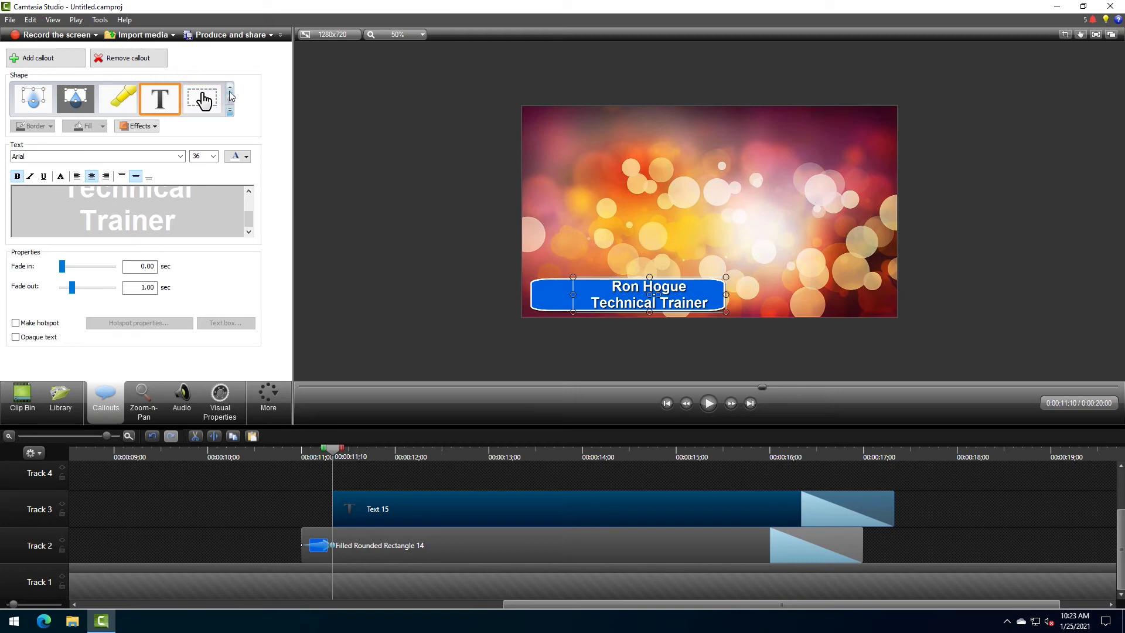
left_click(230, 112)
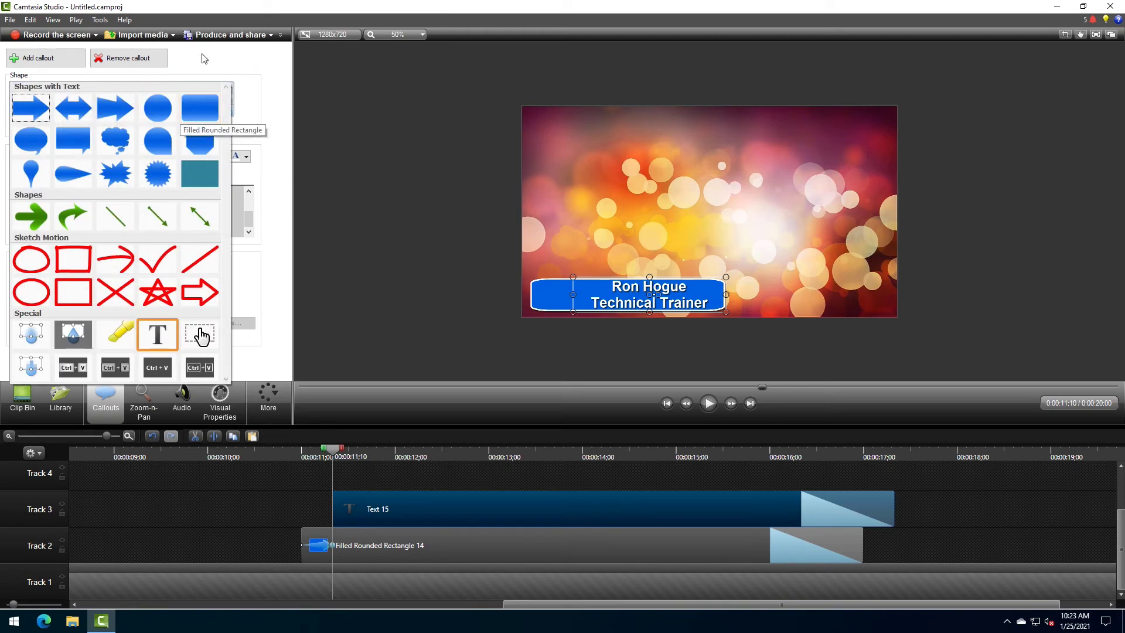
left_click(44, 56)
Step: Add a small blue circle callout sized to fit the banner's left end
left_click(49, 63)
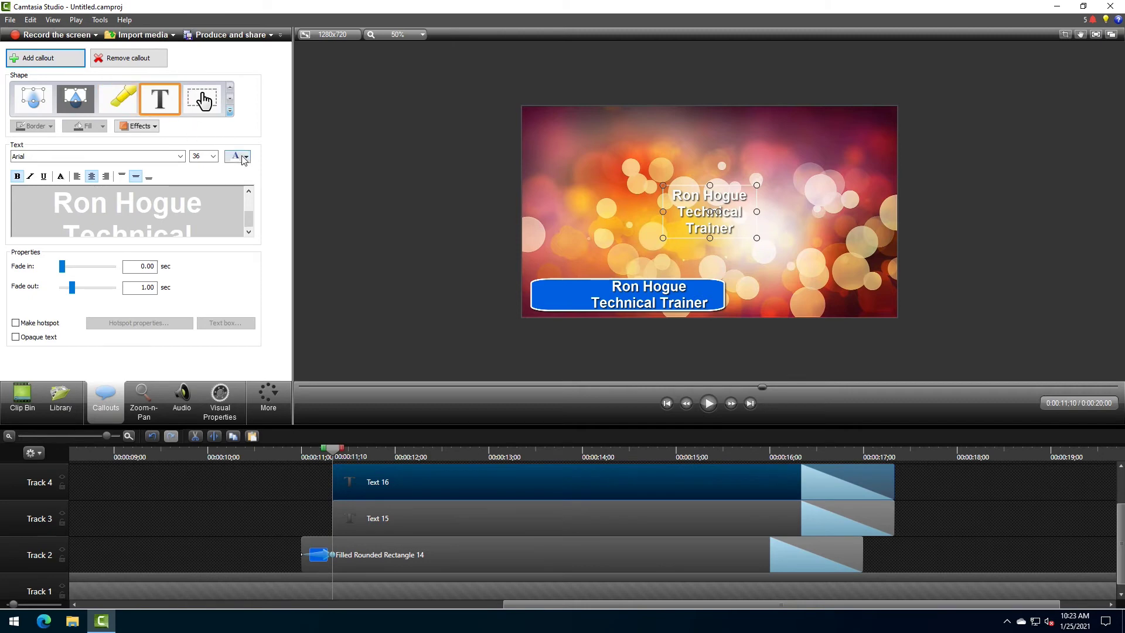
left_click(230, 110)
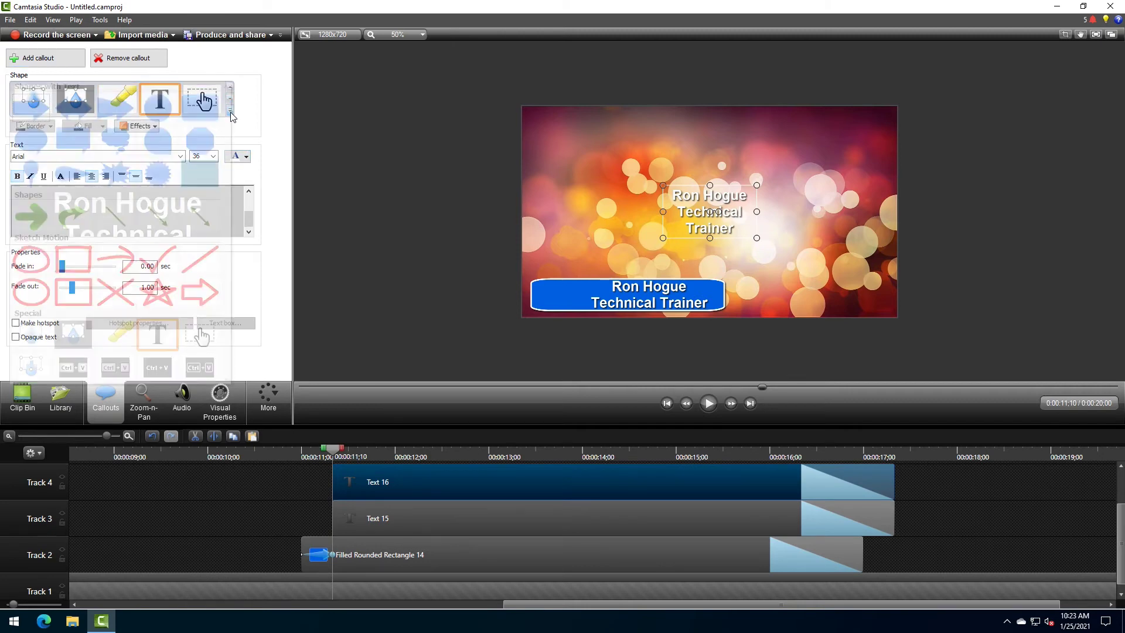
left_click(158, 114)
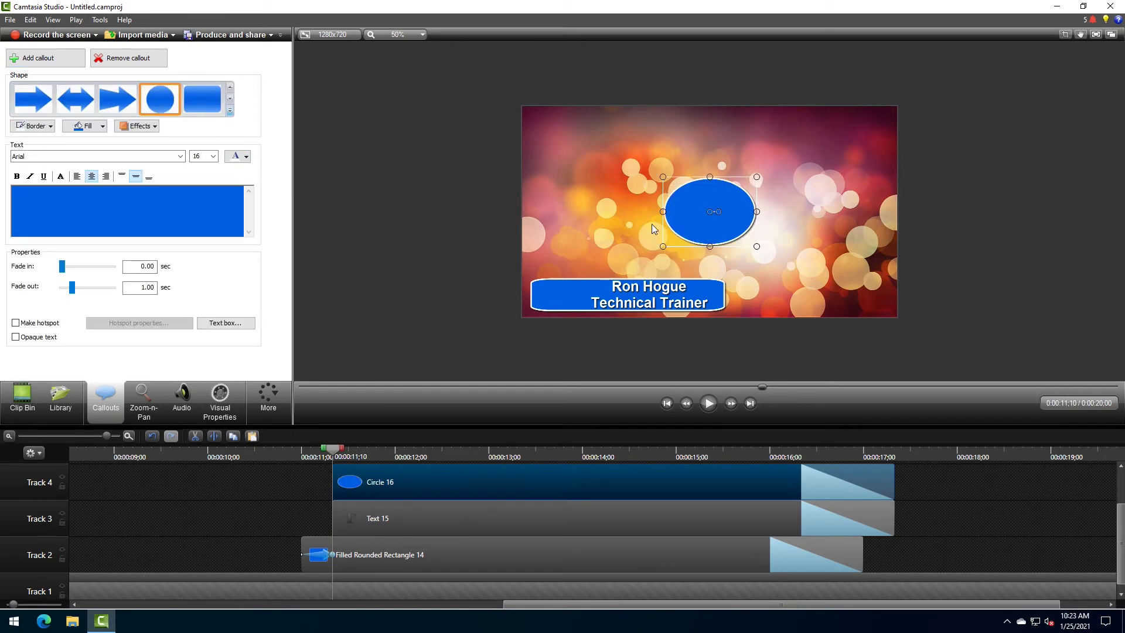
left_click_drag(757, 211, 558, 276)
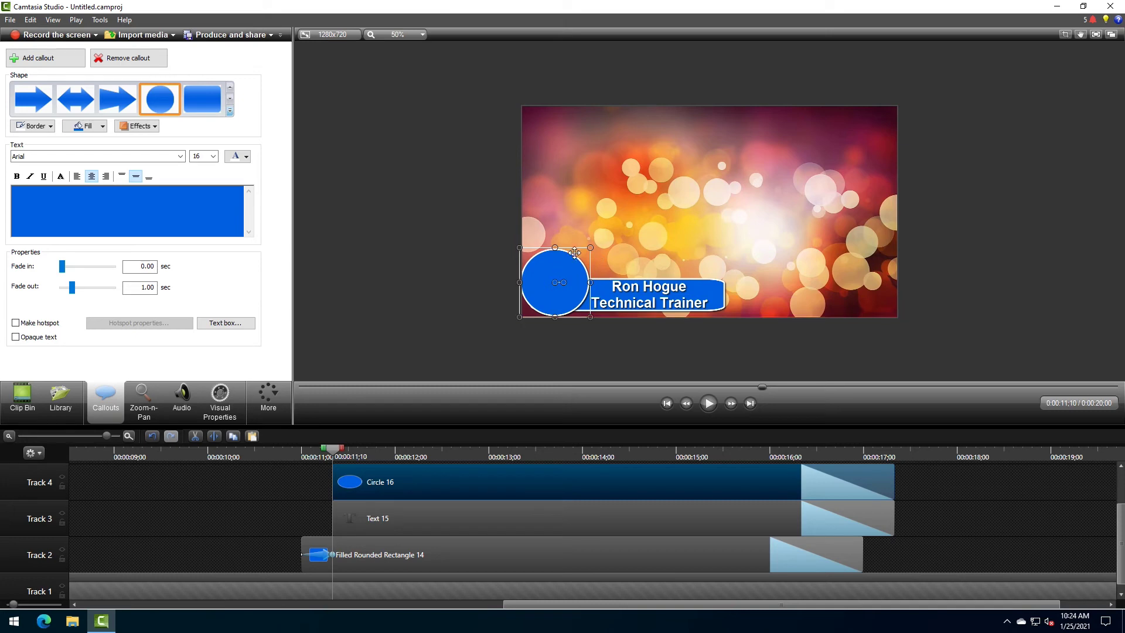
left_click_drag(591, 247, 555, 297)
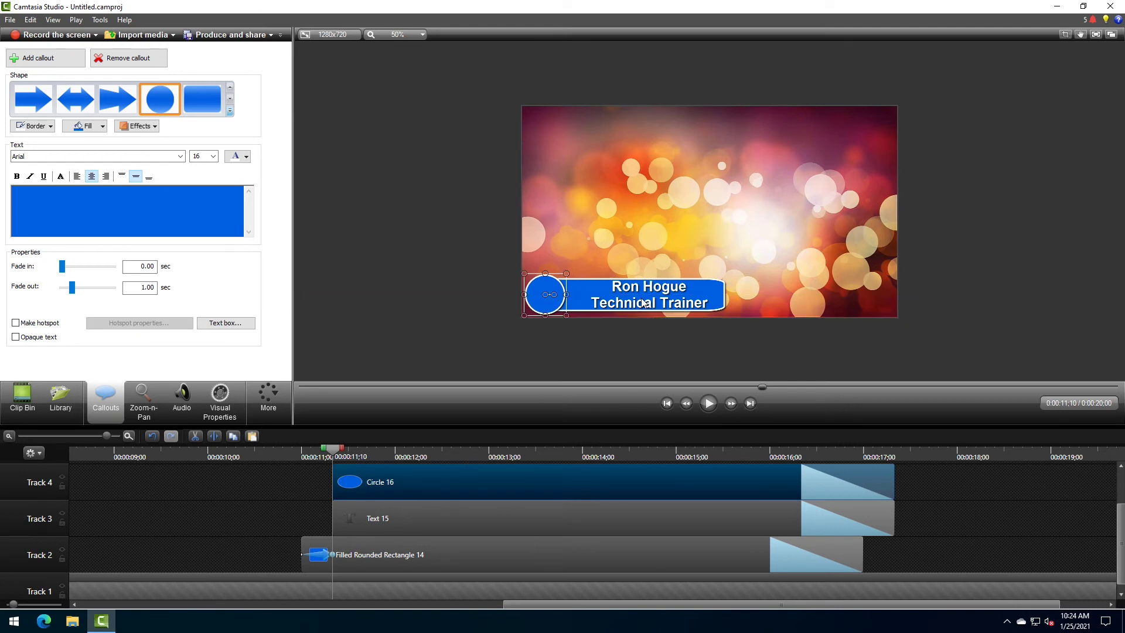
Step: Extend the Circle clip's start to line up with the banner rectangle clip
left_click(441, 499)
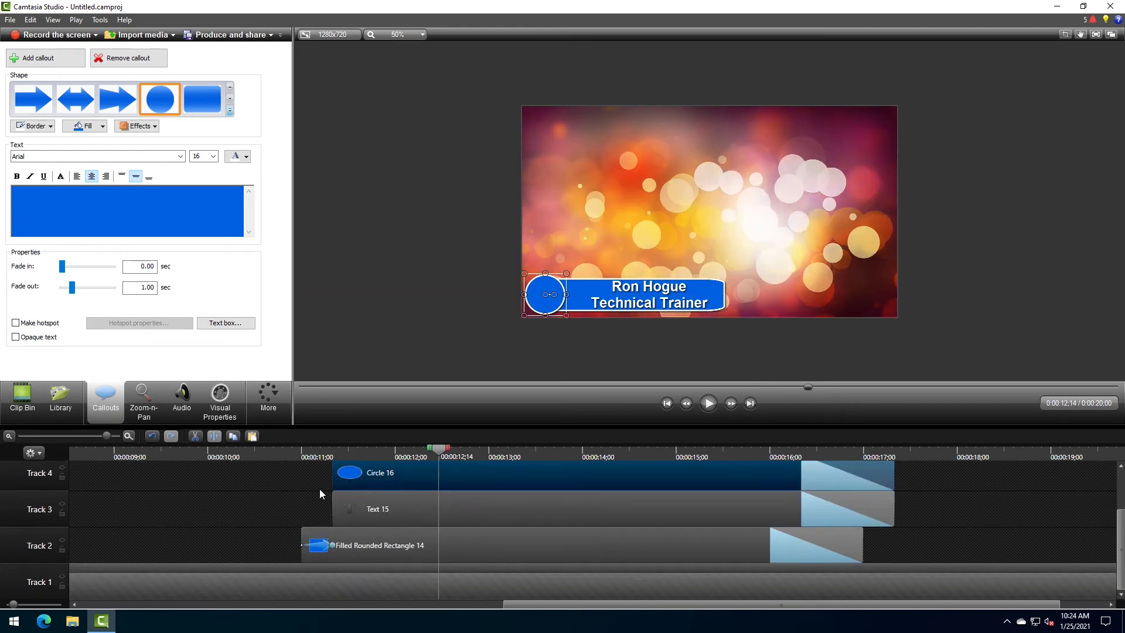
left_click(324, 544)
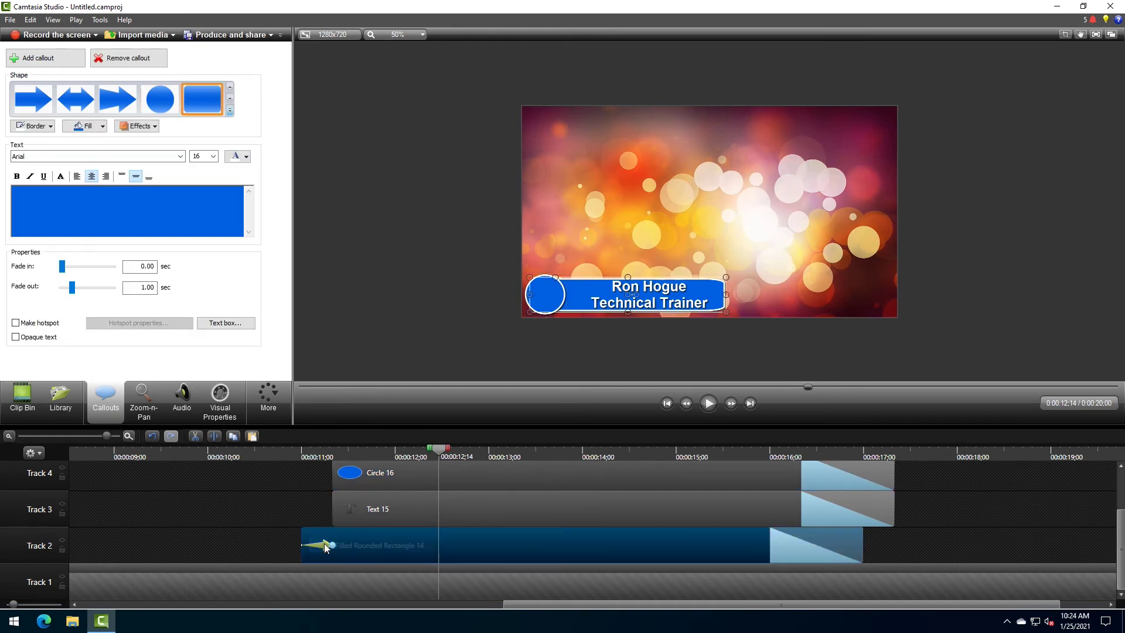
mouse_move(312, 477)
left_mouse_down()
mouse_move(357, 512)
mouse_move(301, 508)
left_mouse_up()
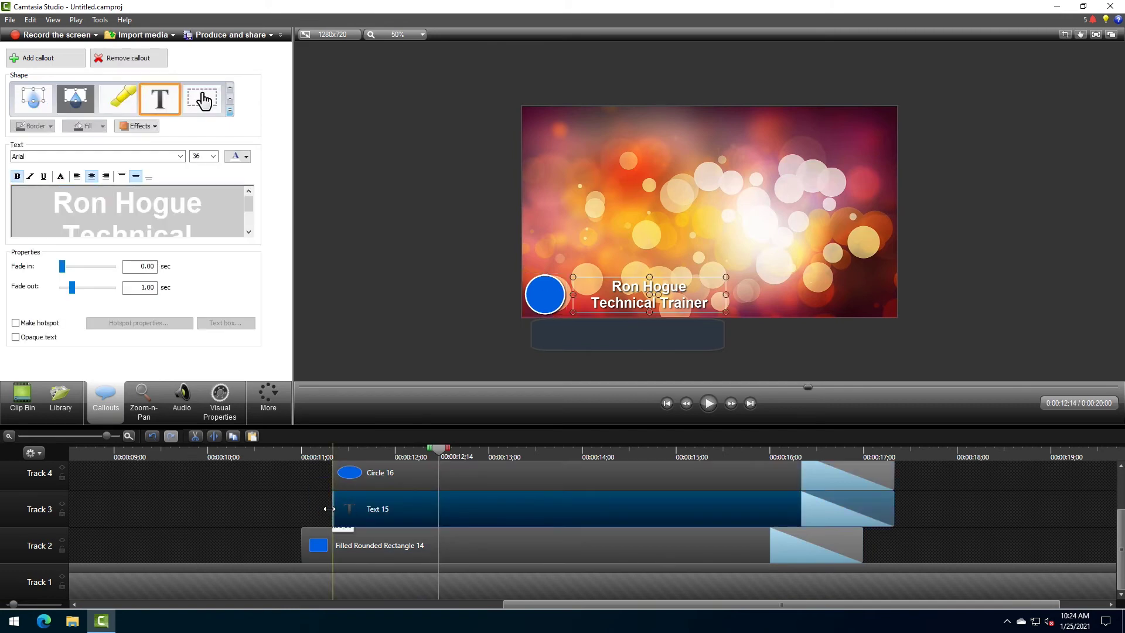
left_click(350, 474)
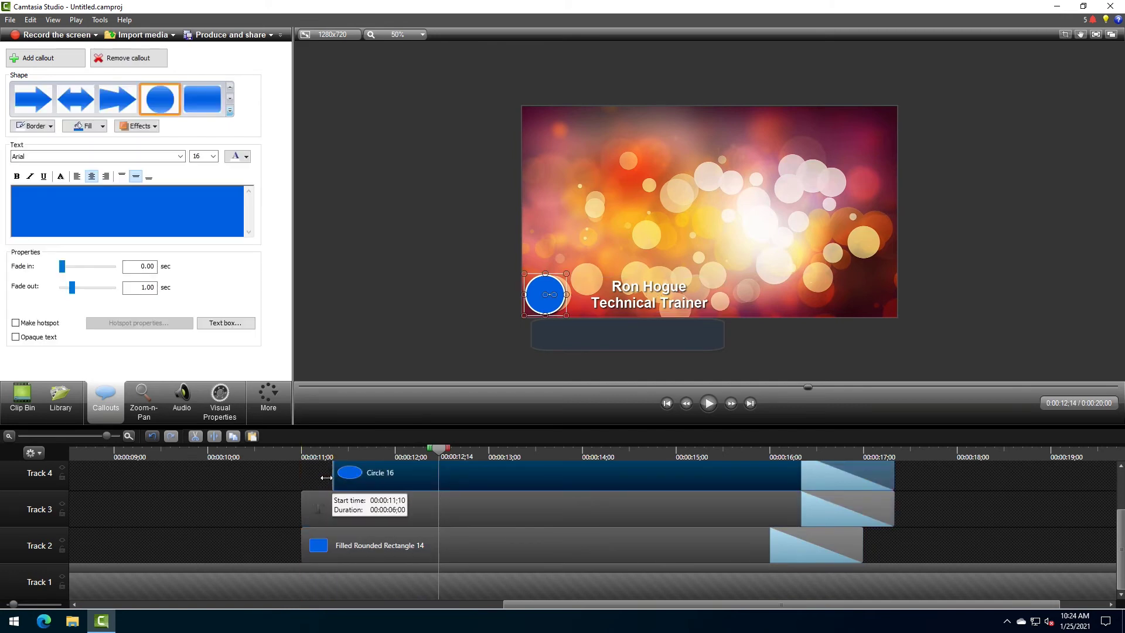
mouse_move(326, 477)
left_mouse_down()
mouse_move(302, 477)
mouse_move(340, 513)
left_mouse_up()
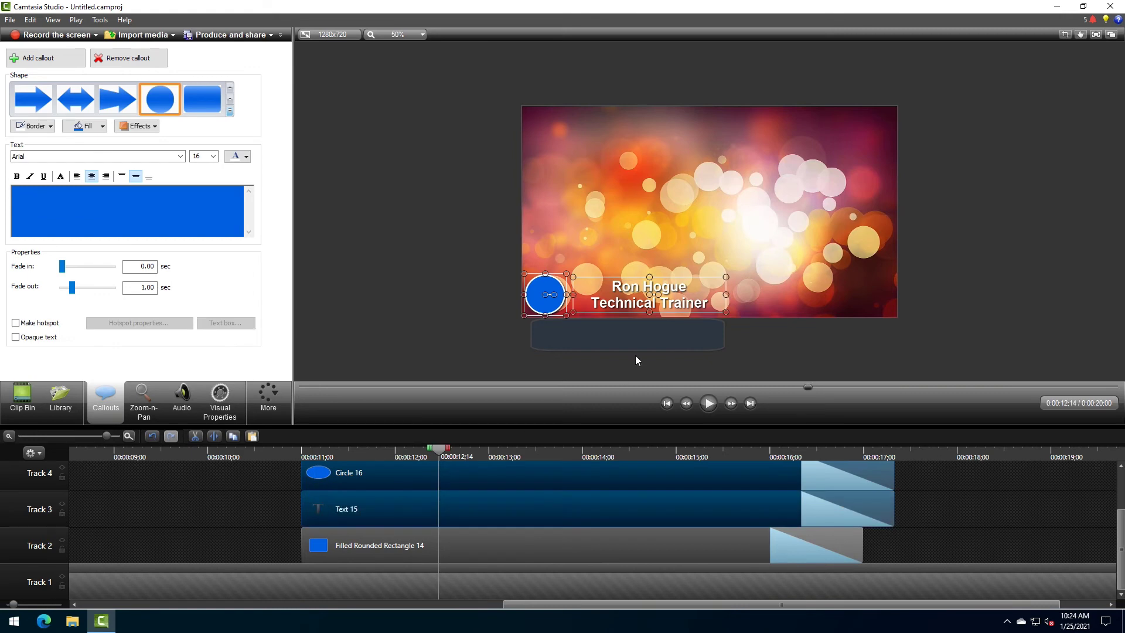
Step: Move the circle and text below the frame and group them with the banner (Ctrl+G)
left_click_drag(638, 301, 637, 341)
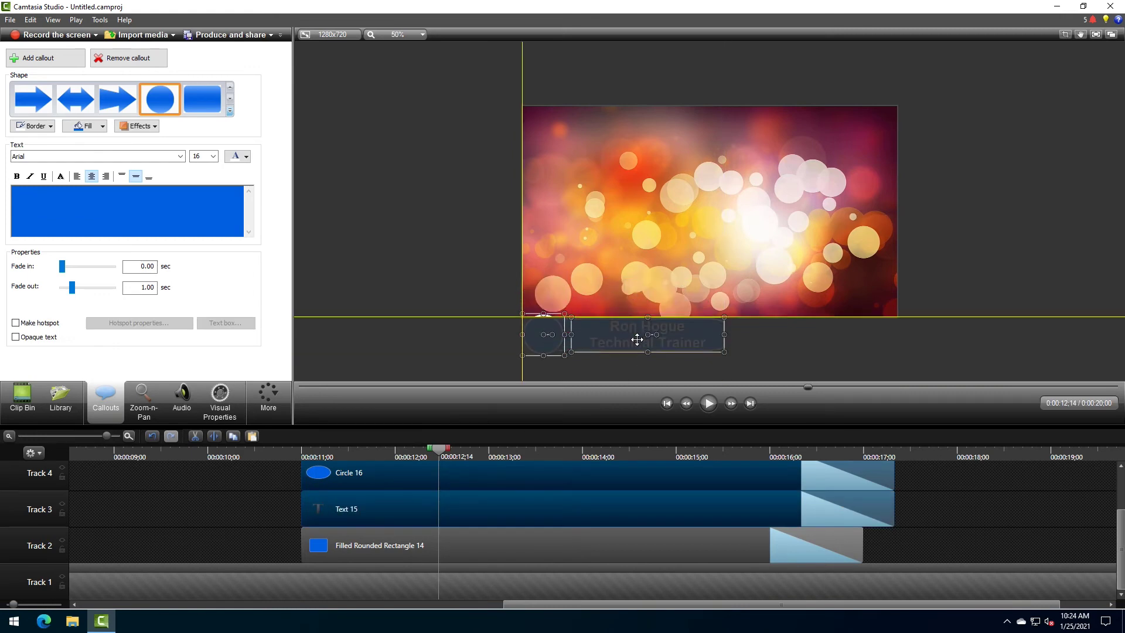
left_click_drag(276, 471, 360, 543)
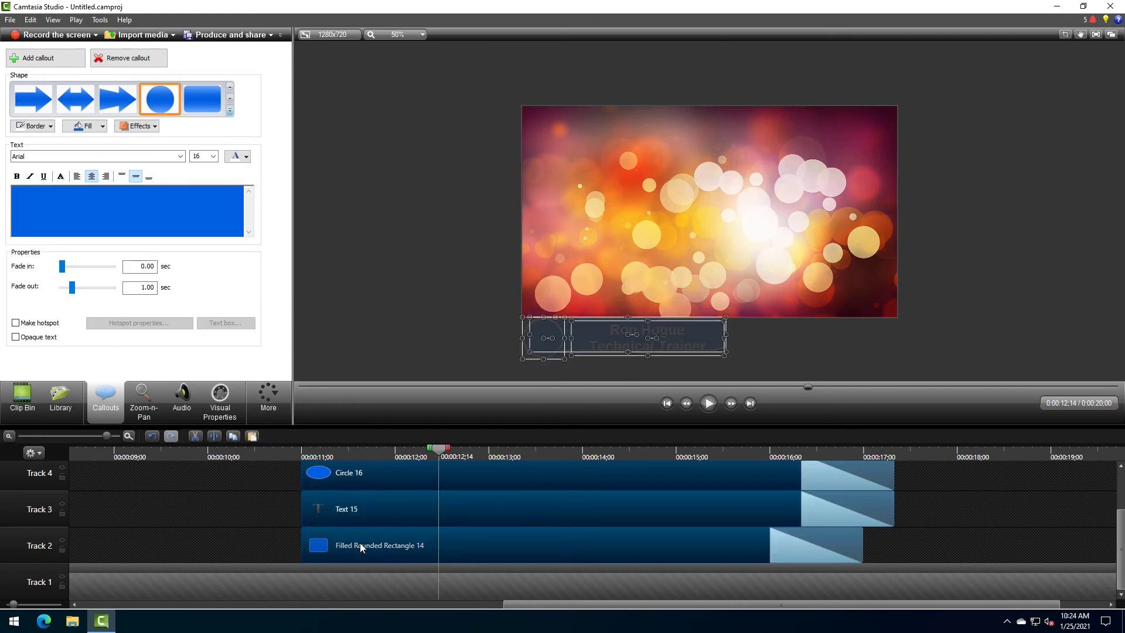
key("ctrl+g")
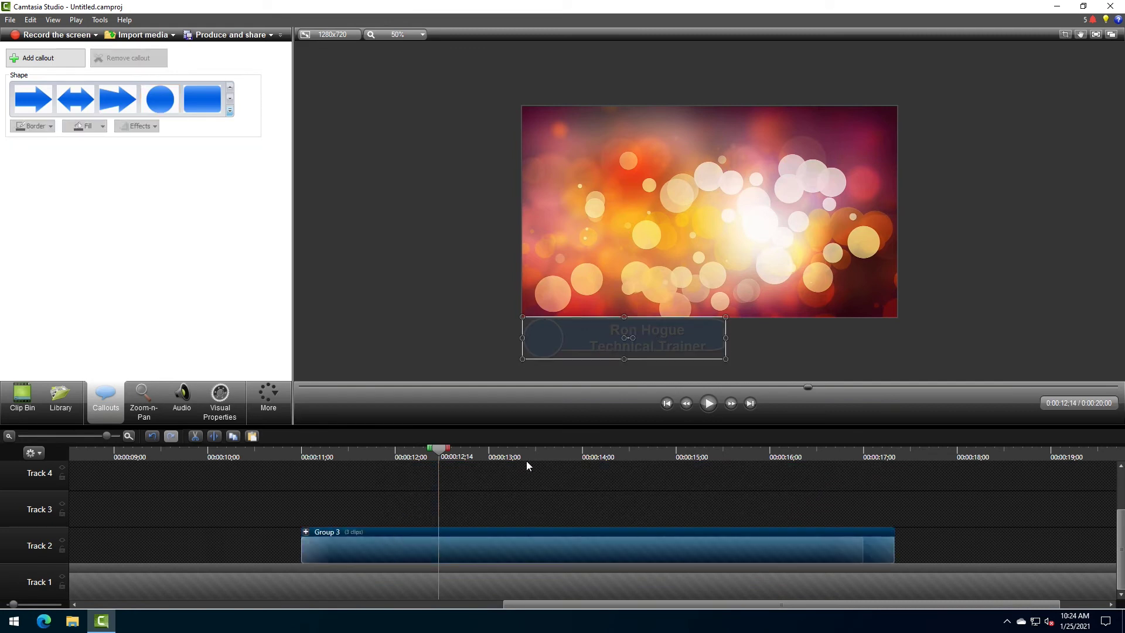
Step: Add a short animation raising Group 3 from below into the video's lower-left corner
left_click(353, 451)
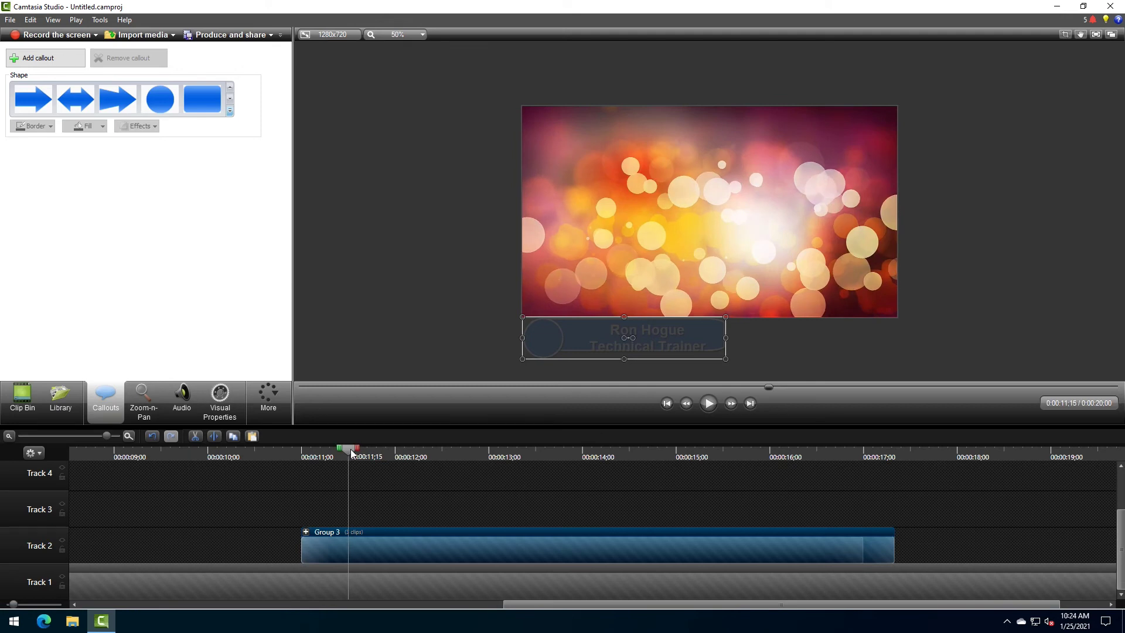
left_click(220, 401)
left_click(64, 62)
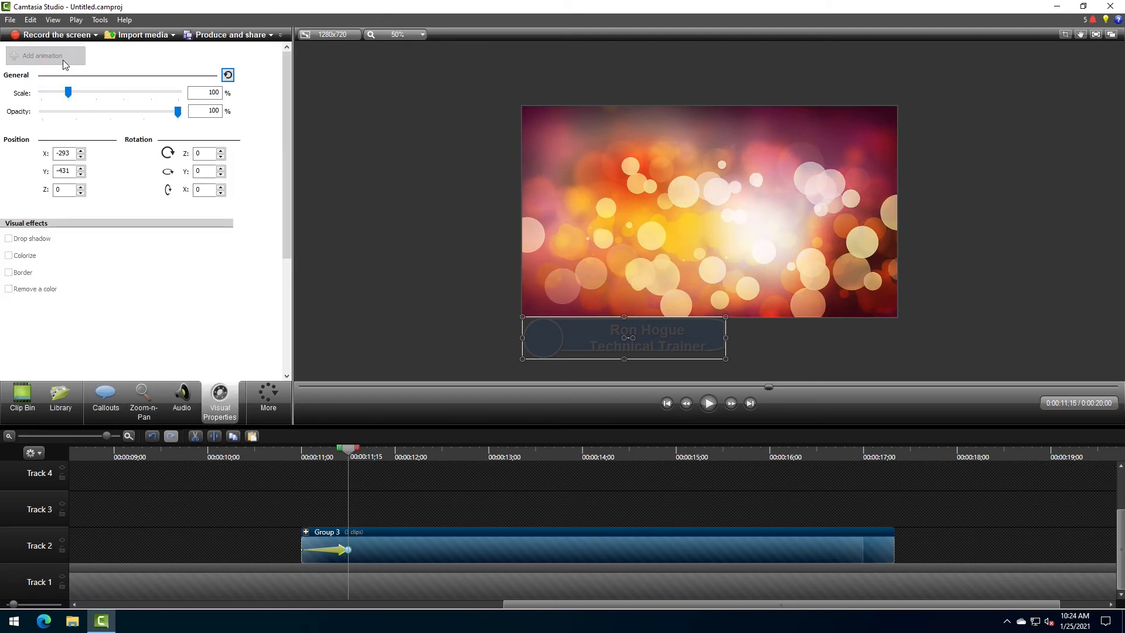
left_click_drag(349, 551, 332, 550)
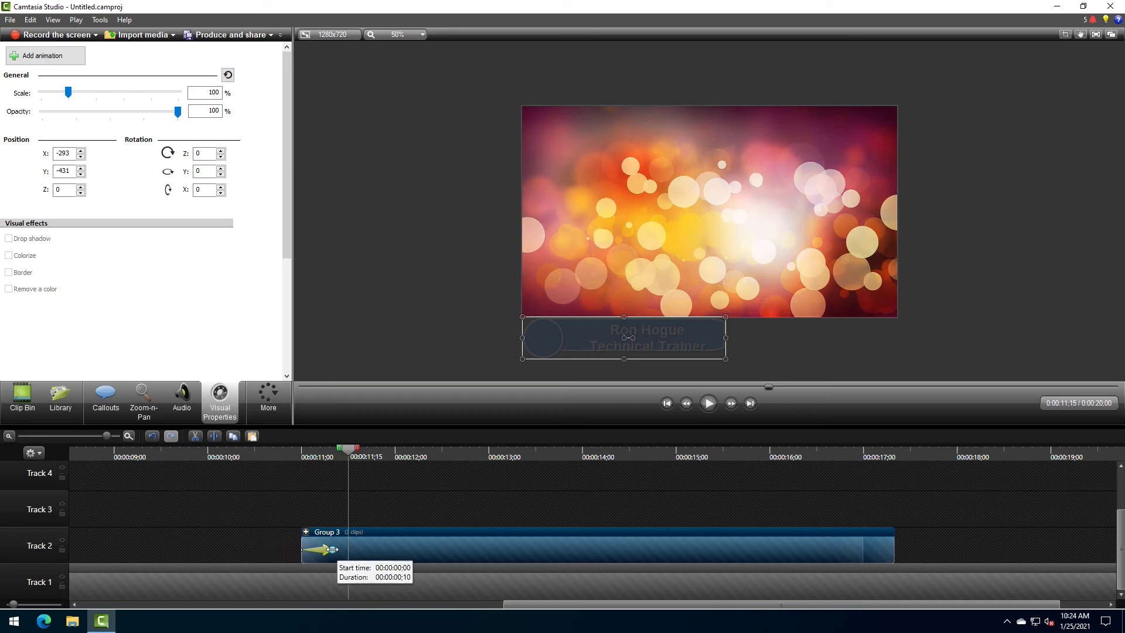
left_click_drag(637, 332, 643, 297)
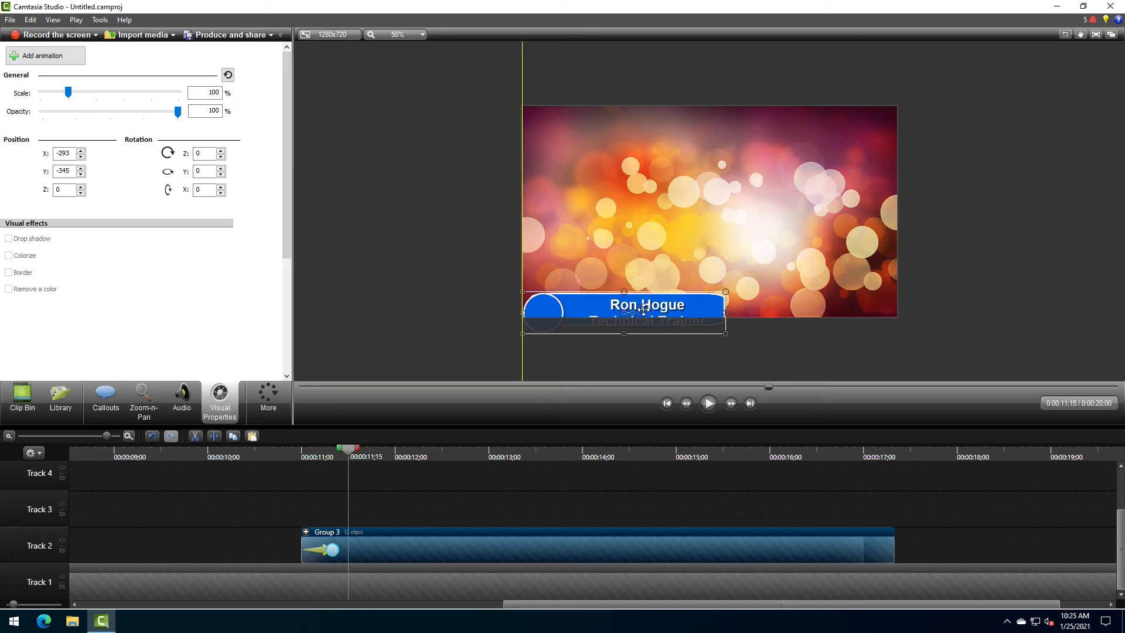
Step: Play the slide-up animation from the group's start and pause it
left_click(302, 454)
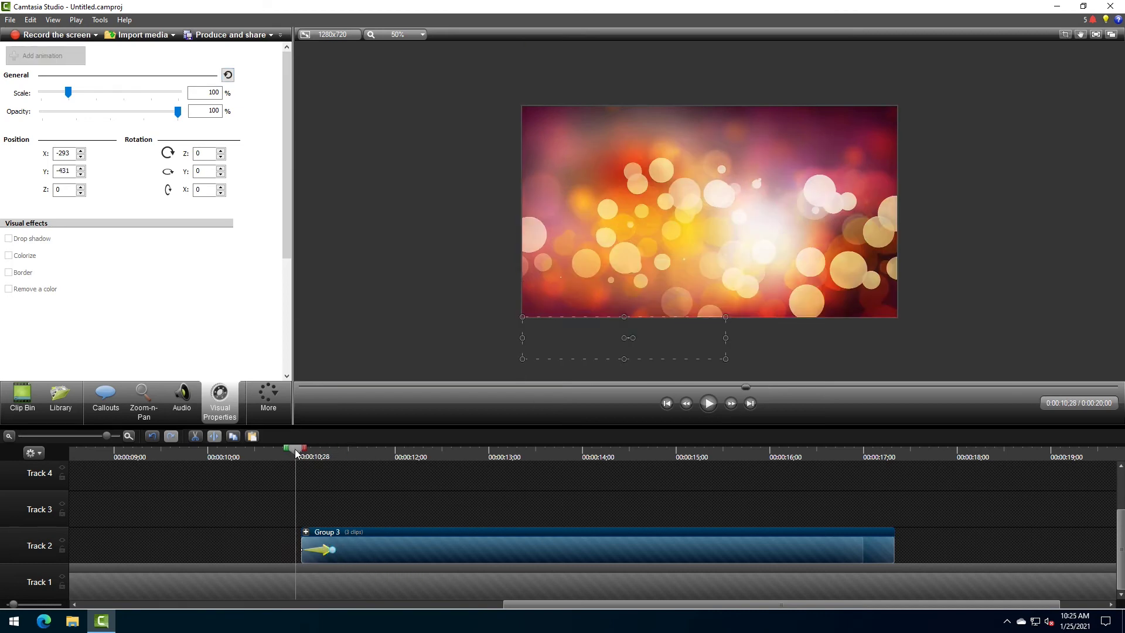
left_click(709, 404)
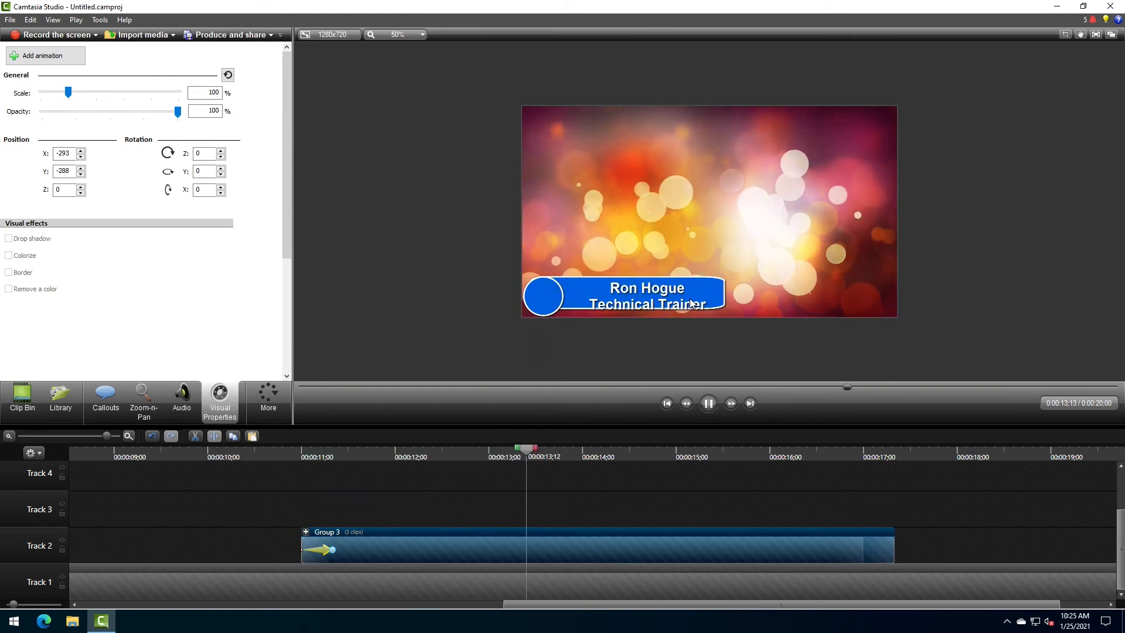
left_click(599, 307)
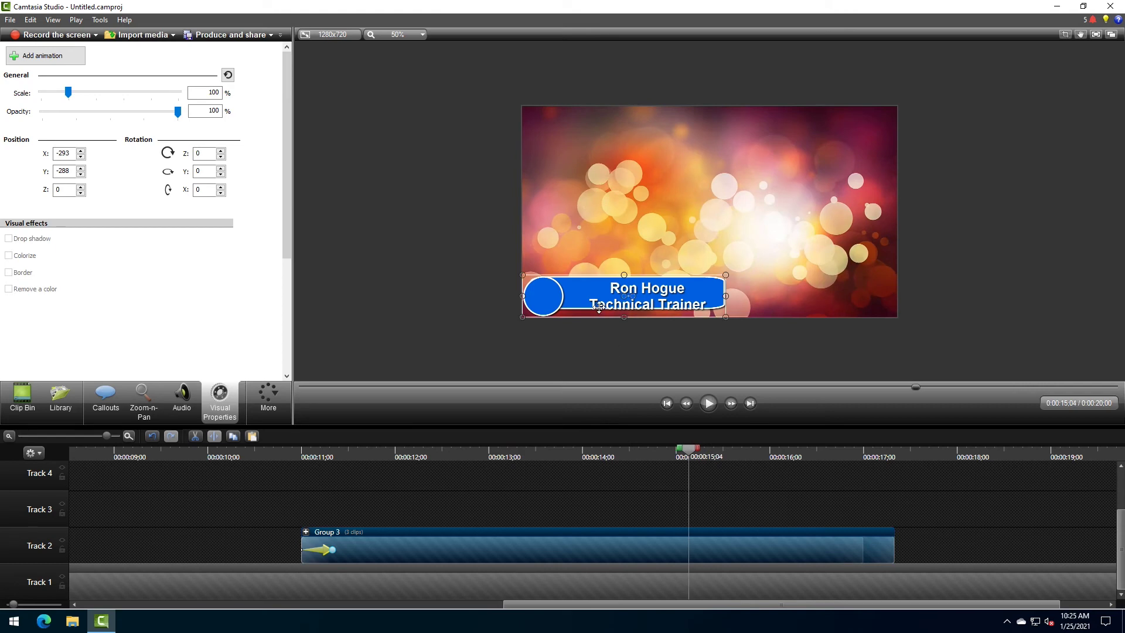
Step: Expand Group 3 and select all the text in the name callout
left_click(306, 533)
left_click(427, 508)
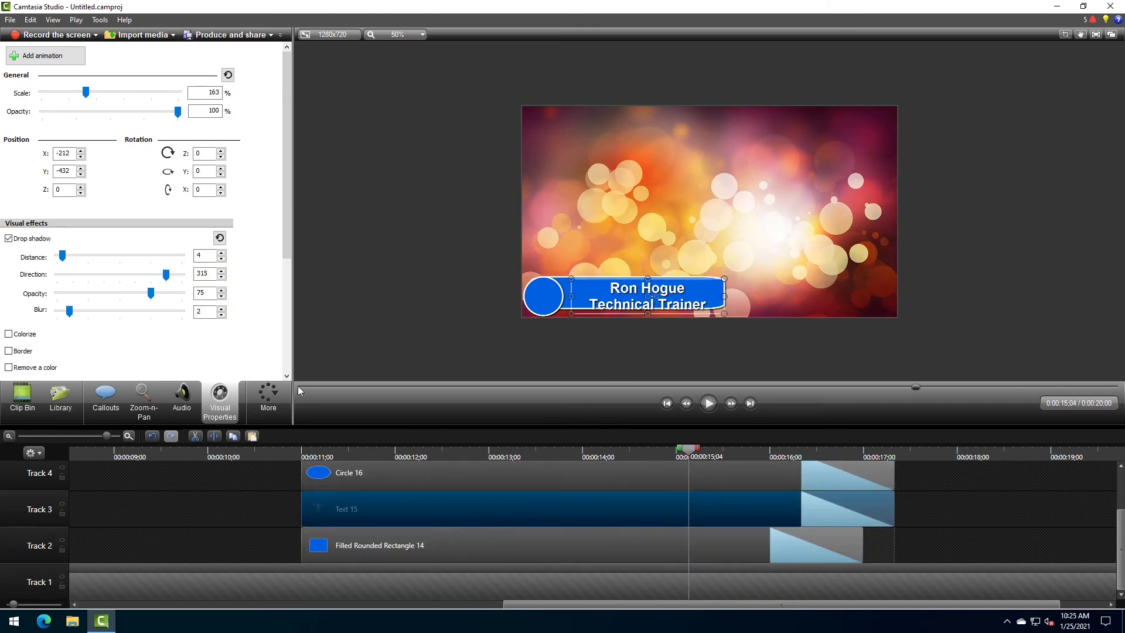
left_click(109, 401)
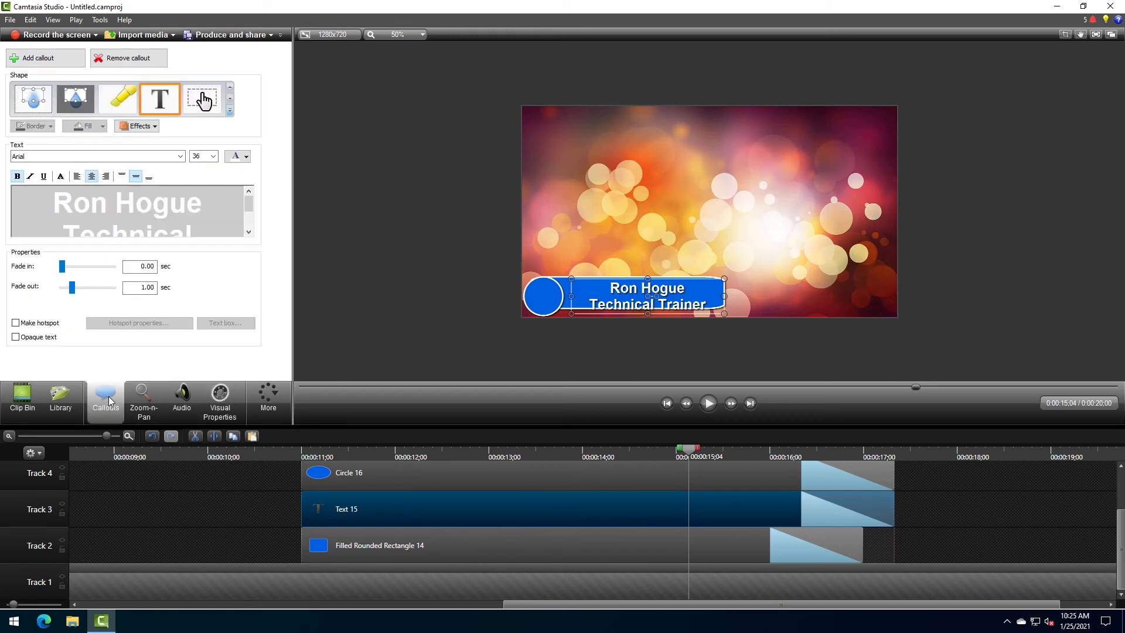
left_click(133, 199)
key("ctrl+a")
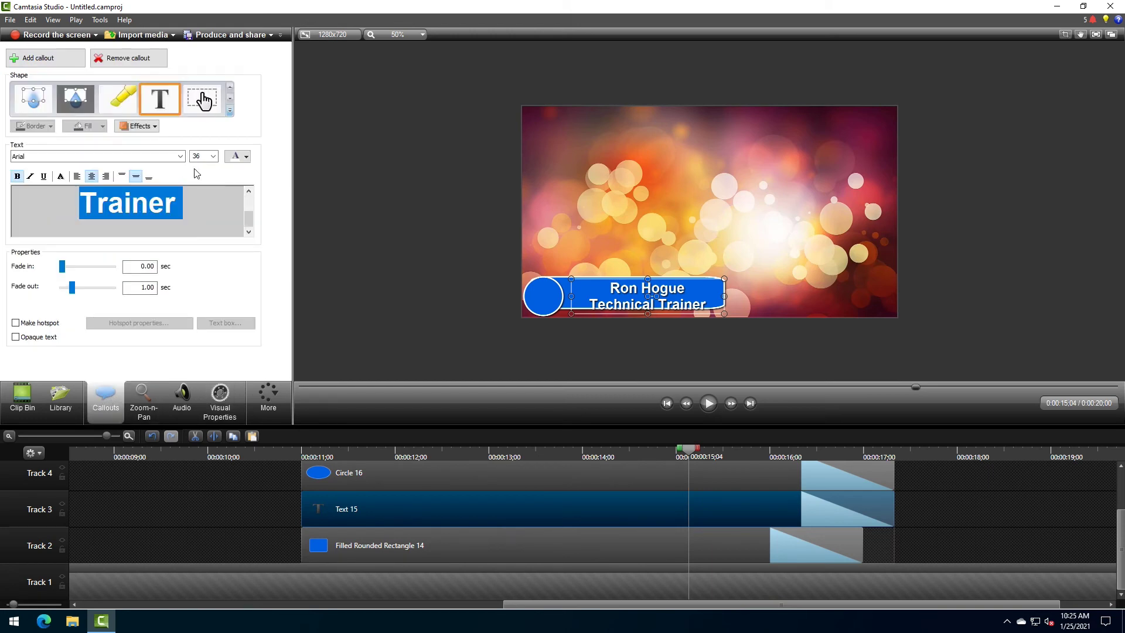
Step: Set the caption font size to 32 and nudge the text up within the bar
left_click(214, 157)
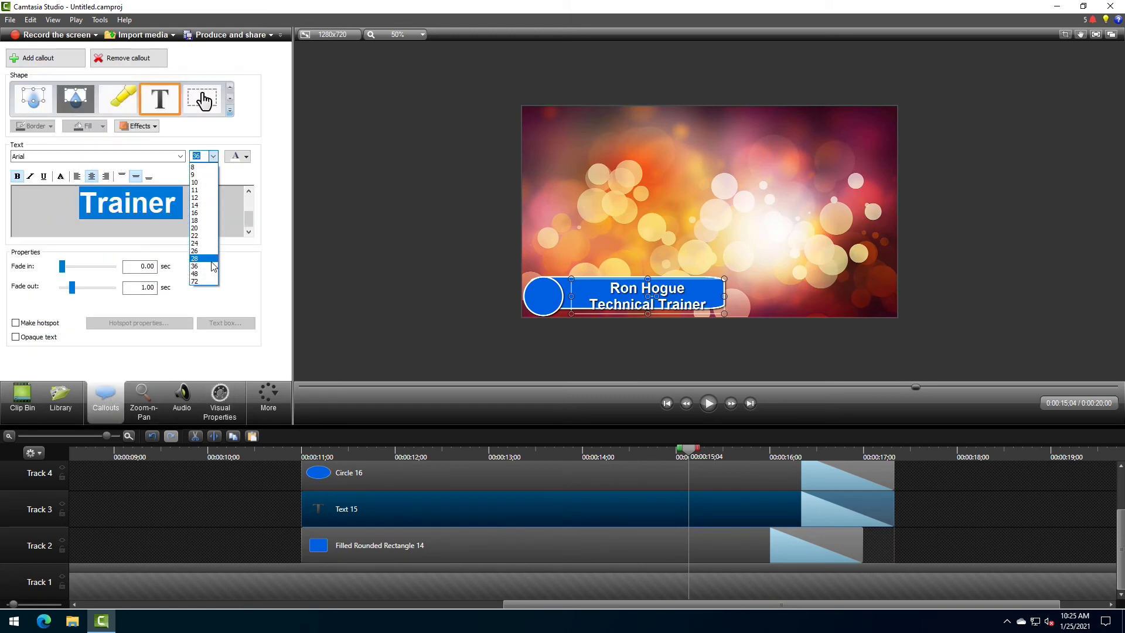
type("28")
key("Return")
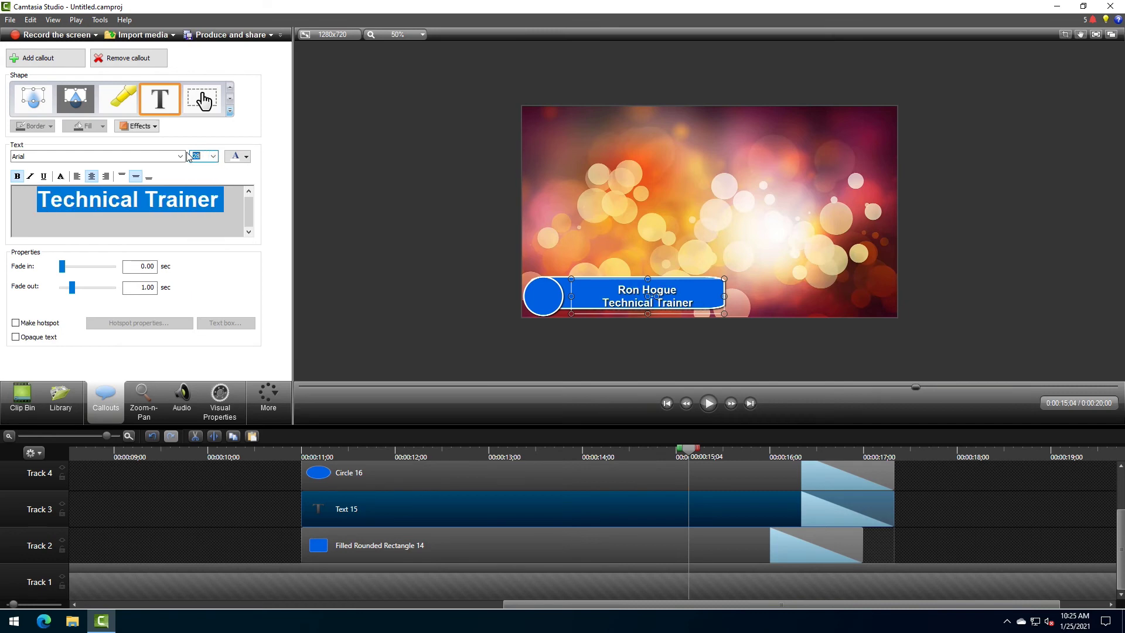
type("32")
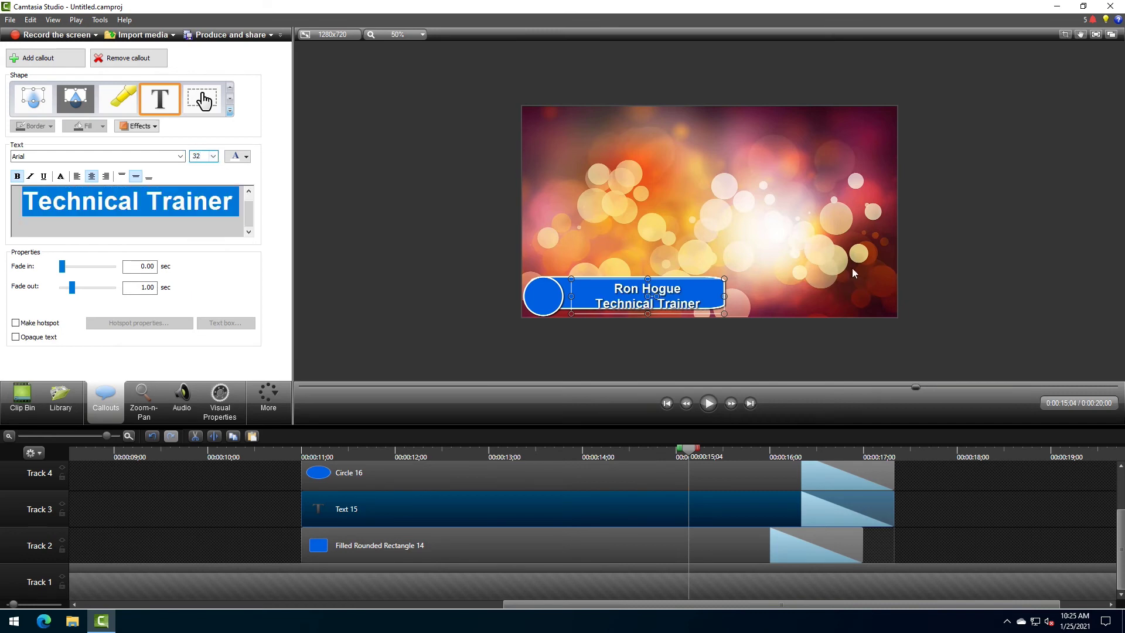
left_click_drag(632, 287, 645, 290)
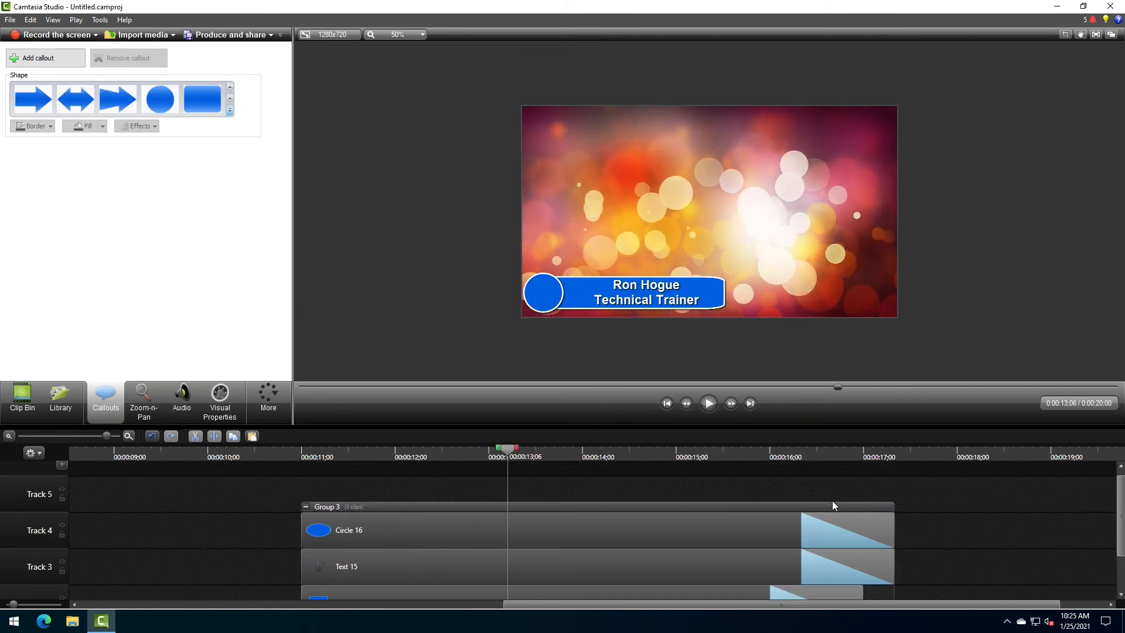
Step: Extend the rectangle clip to end with the circle and text, then collapse the group
scroll(832, 501, "down", 1)
scroll(826, 497, "down", 1)
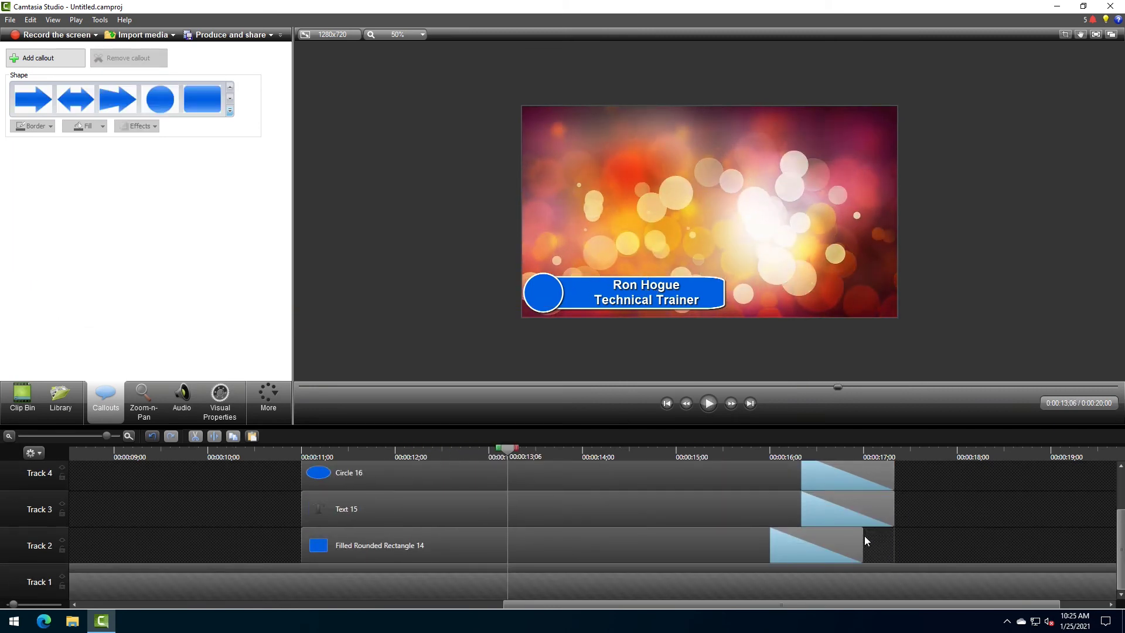
left_click_drag(861, 539, 895, 542)
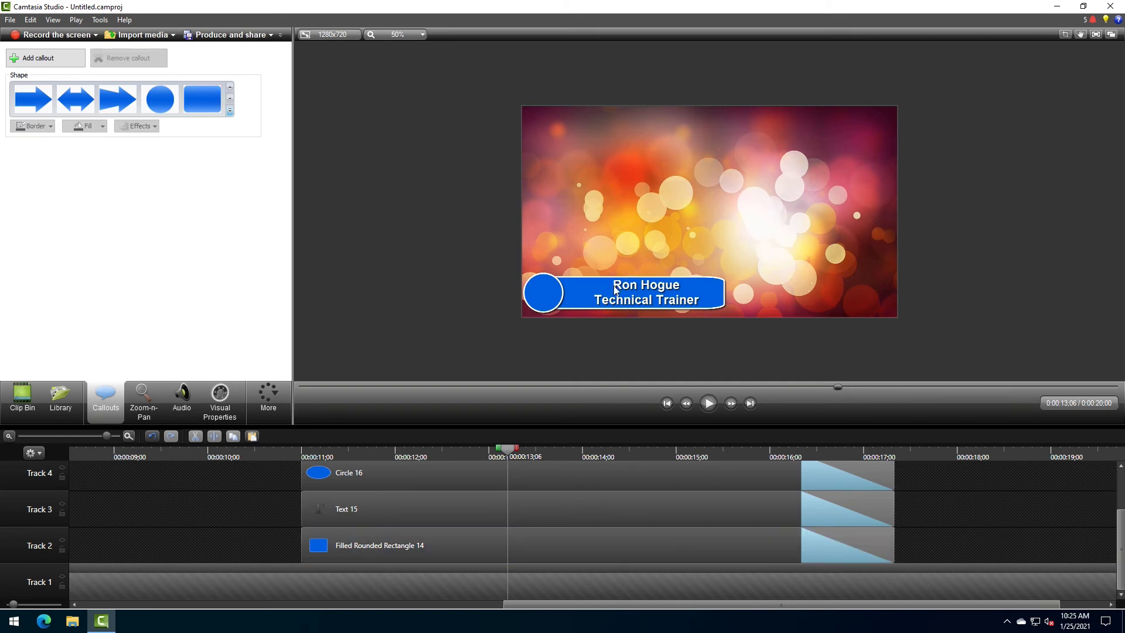
left_click(657, 455)
Step: Add a short exit animation near Group 3's end dropping the banner below the frame
left_click(750, 456)
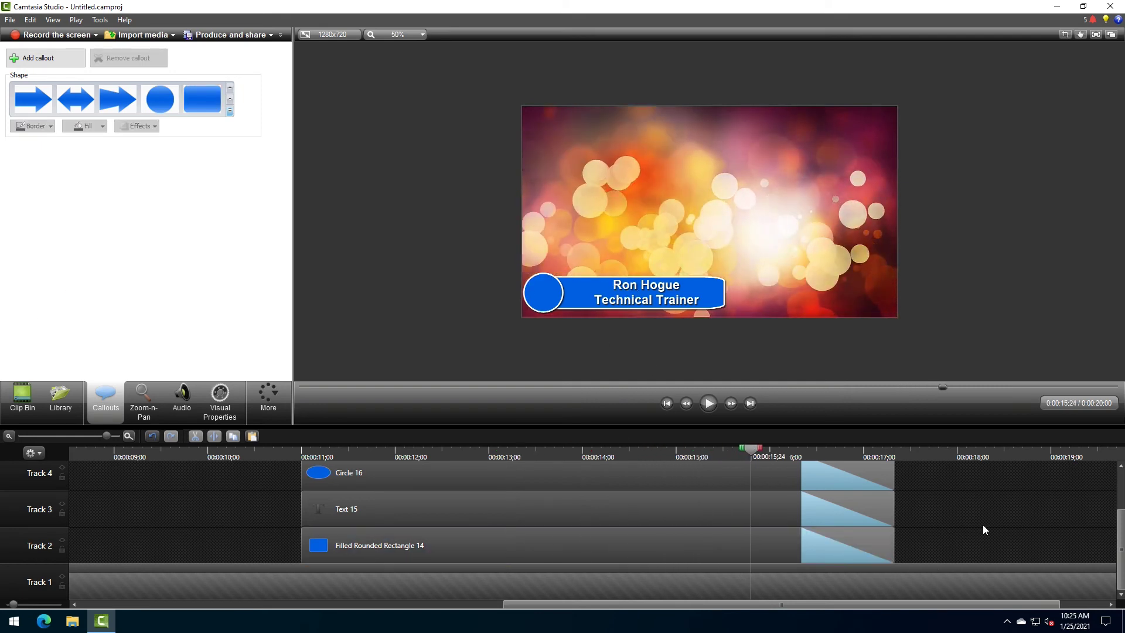
left_click(888, 525)
left_click_drag(755, 447, 765, 451)
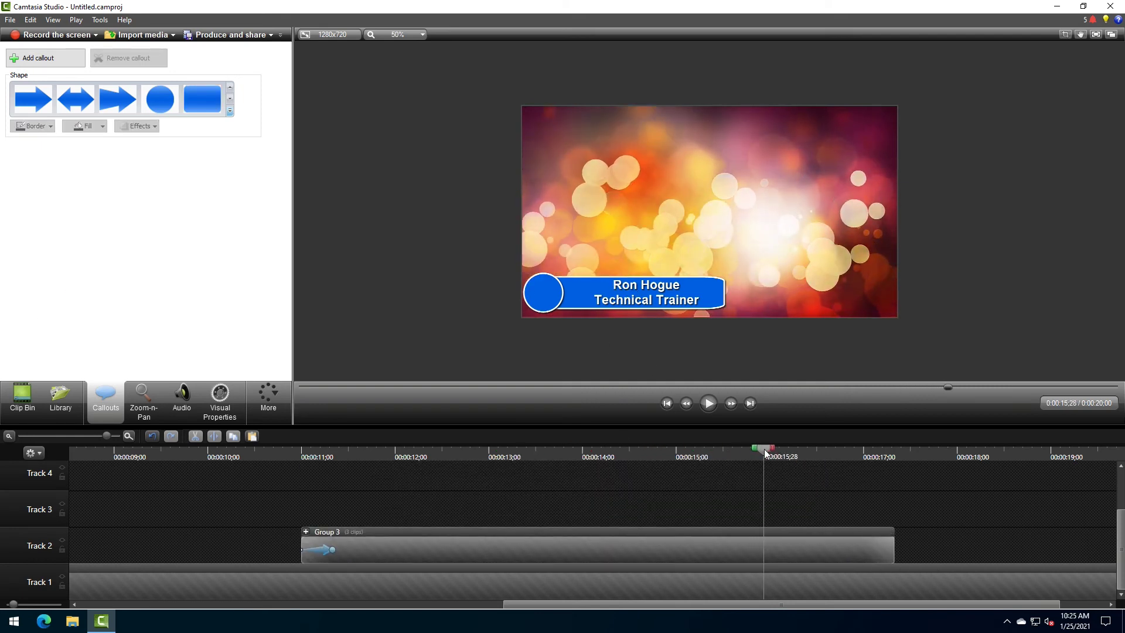
left_click(763, 551)
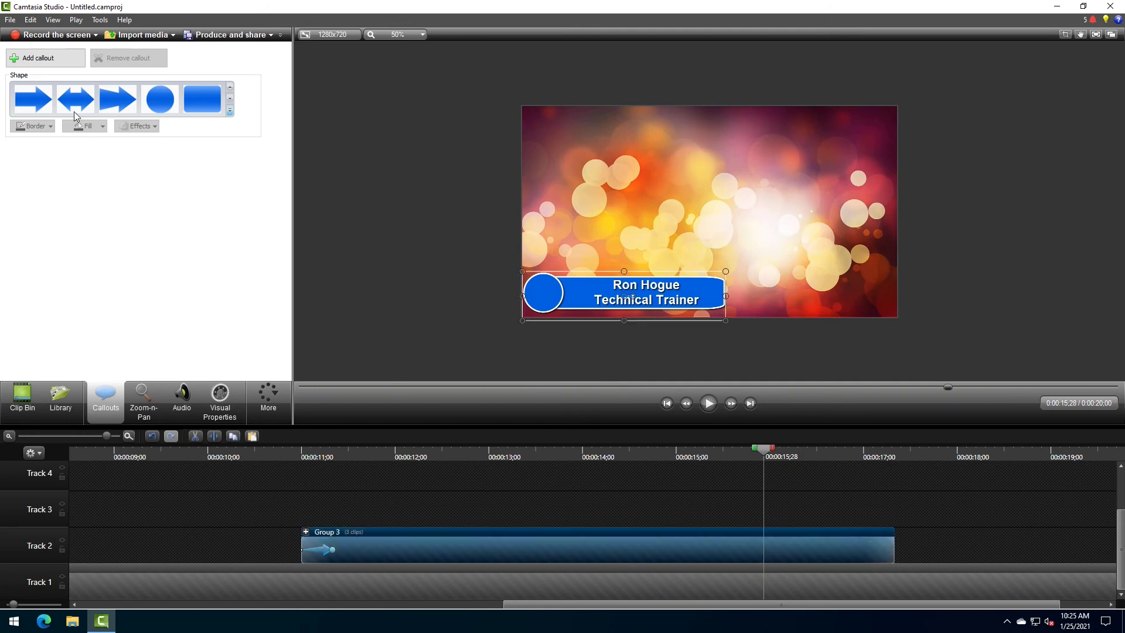
left_click(220, 401)
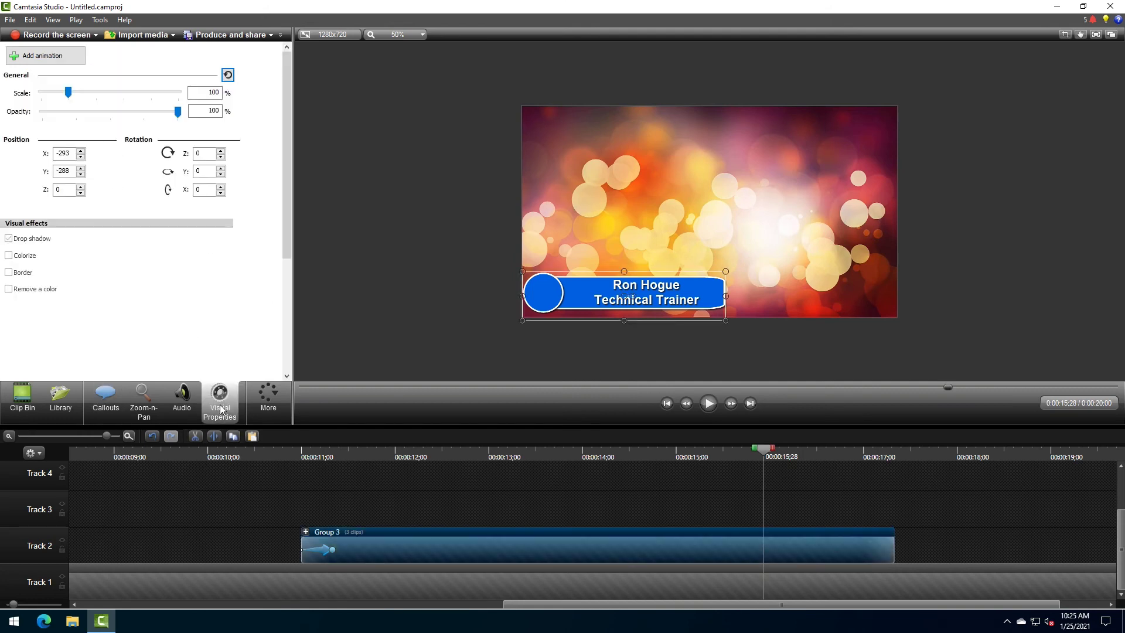
left_click(55, 61)
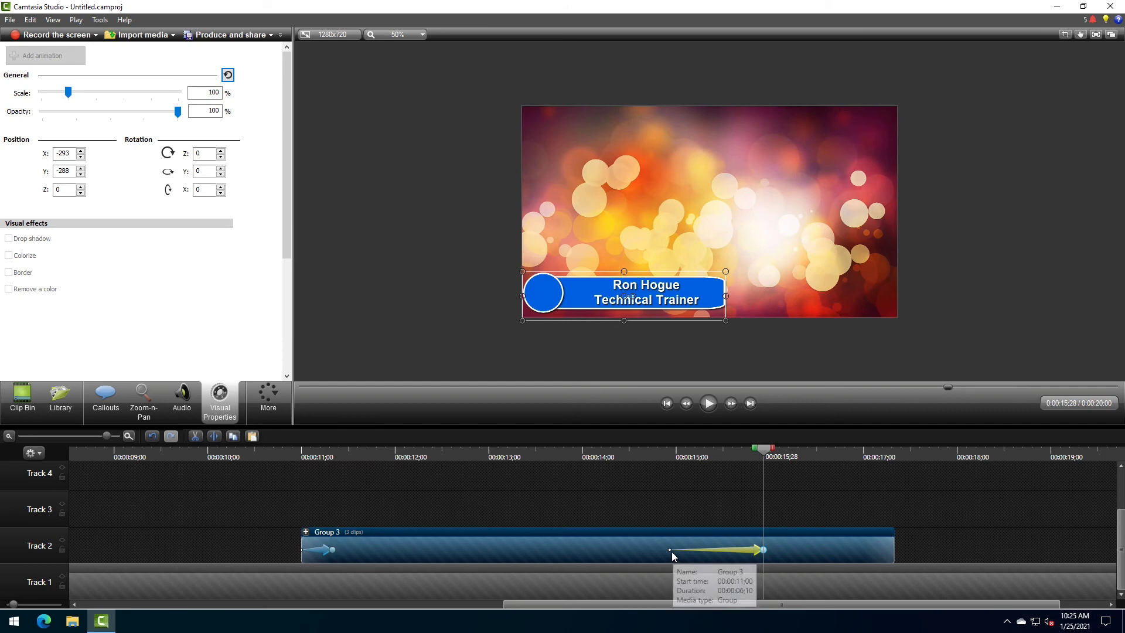
left_click_drag(670, 550, 733, 551)
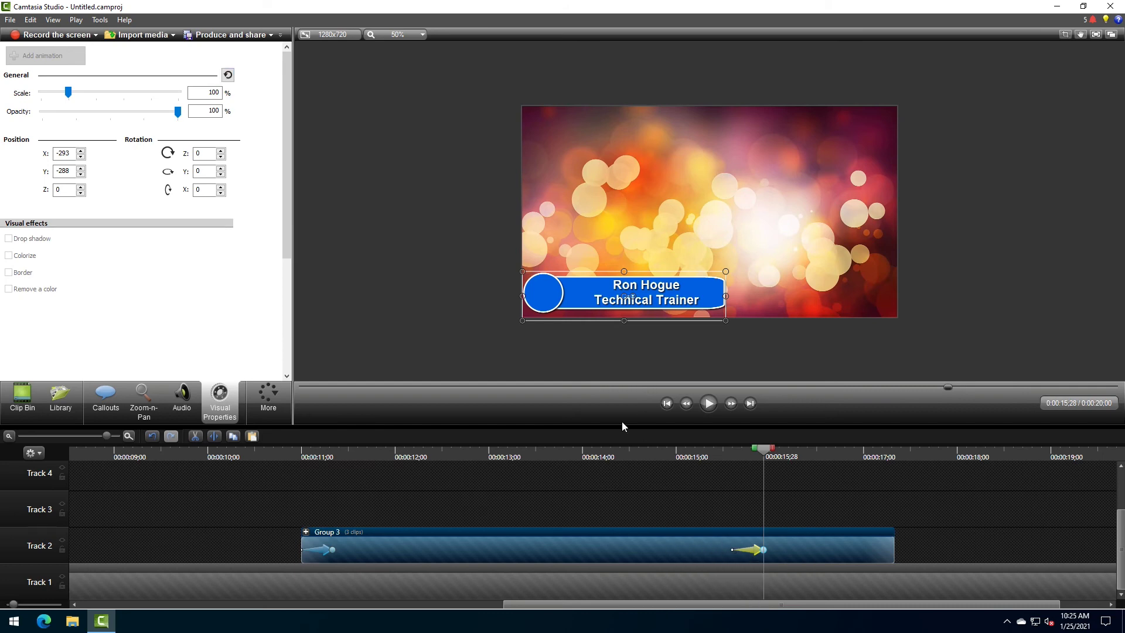
left_click_drag(602, 284, 603, 336)
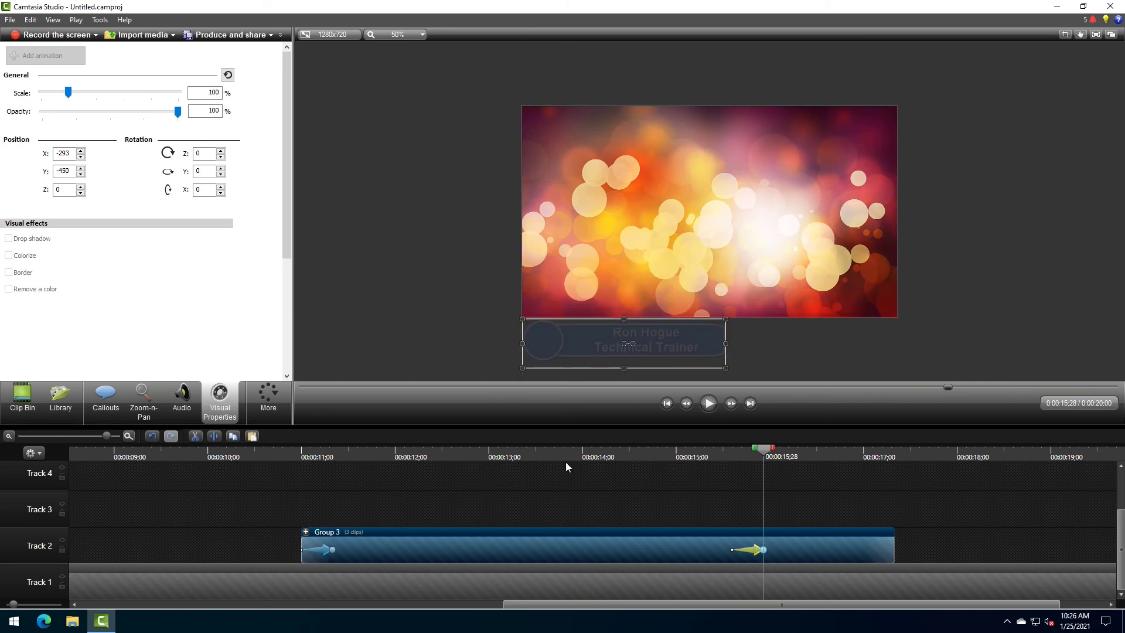
Step: Play the lower-third from the group start, then expand Group 3 into its three clips
left_click(304, 457)
key("space")
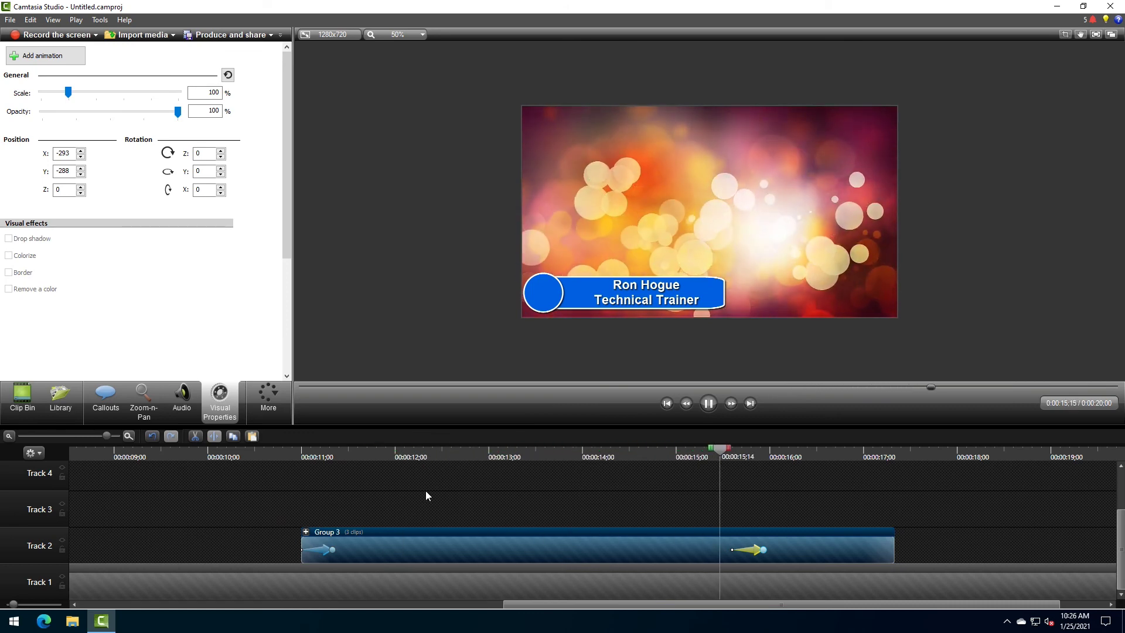
key("space")
left_click(573, 457)
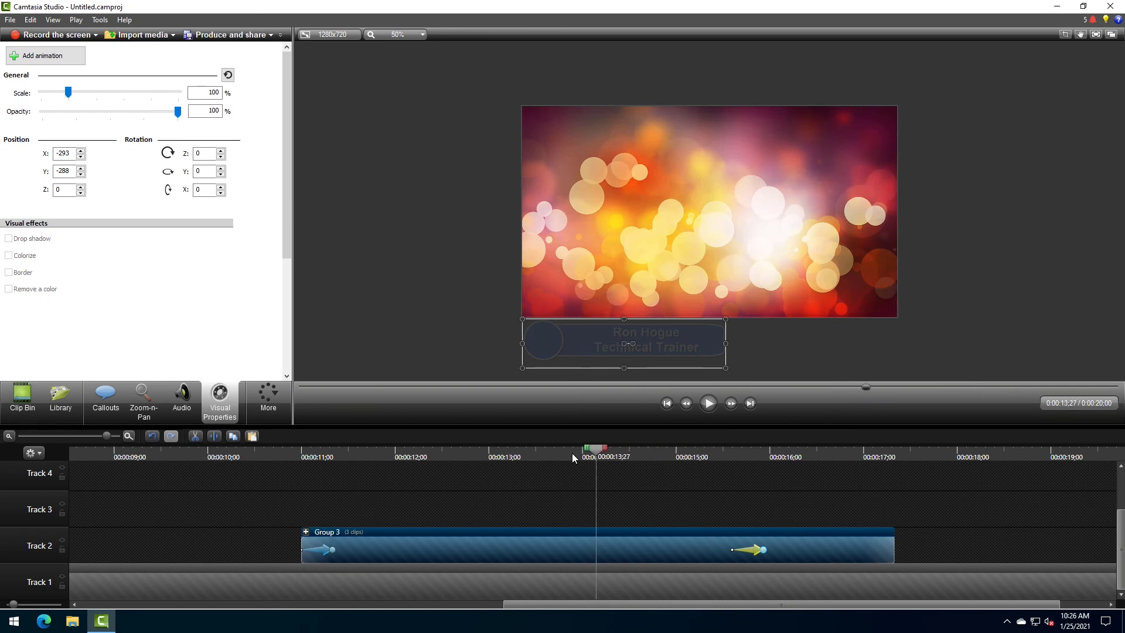
left_click(305, 531)
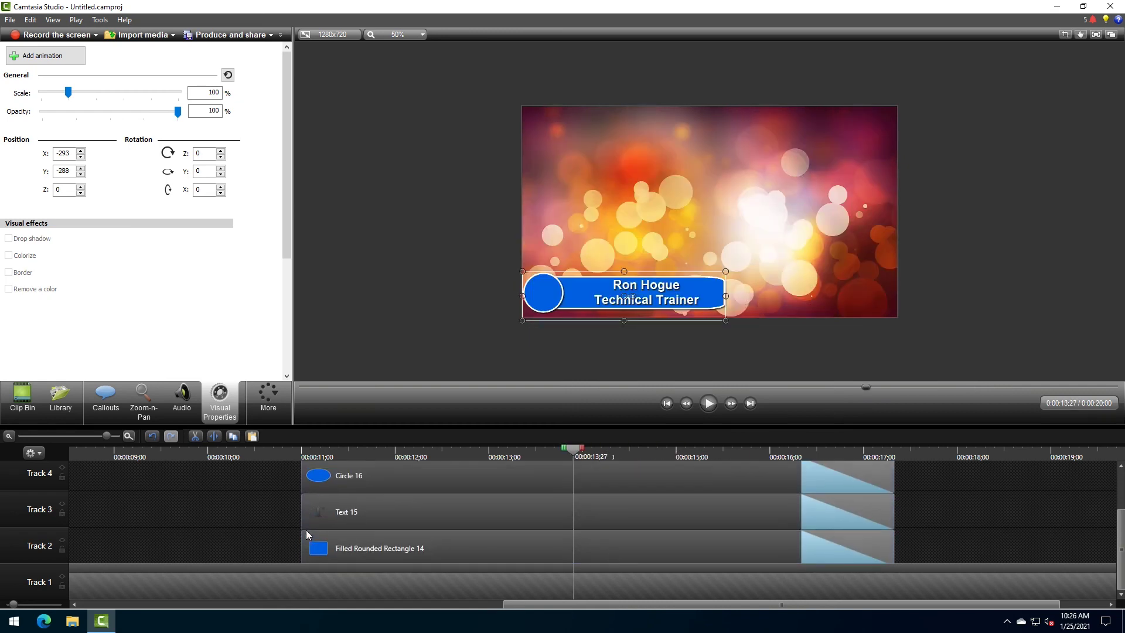
Step: Lower the Filled Rounded Rectangle 14 clip's opacity, then scrub the lower-third to check it
left_click(438, 550)
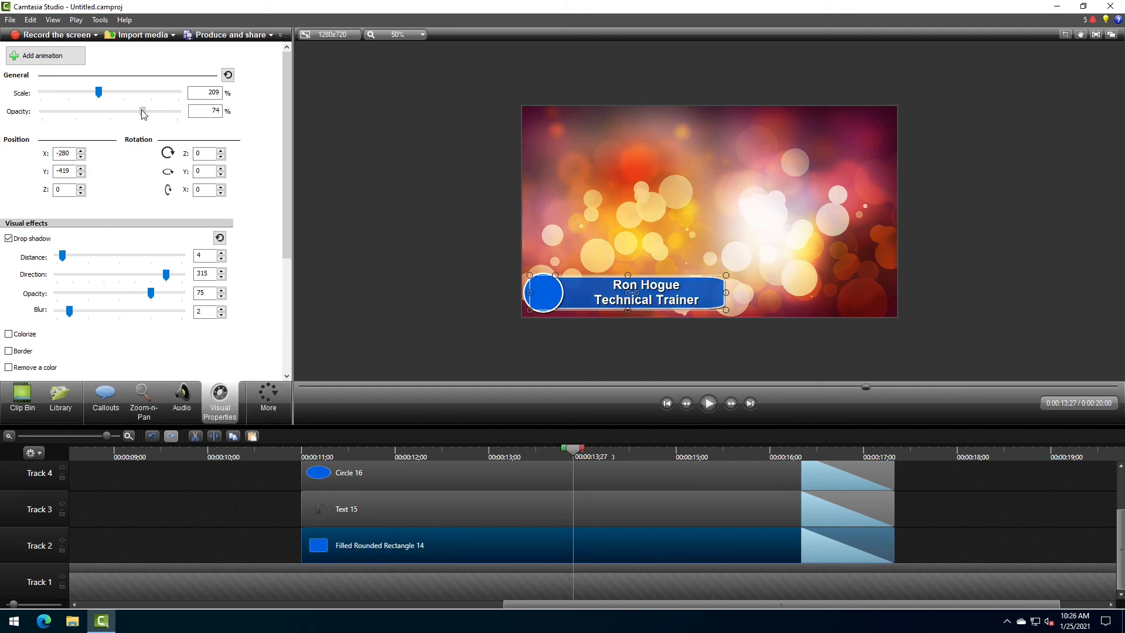
mouse_move(144, 114)
left_mouse_down()
mouse_move(112, 115)
mouse_move(138, 117)
left_mouse_up()
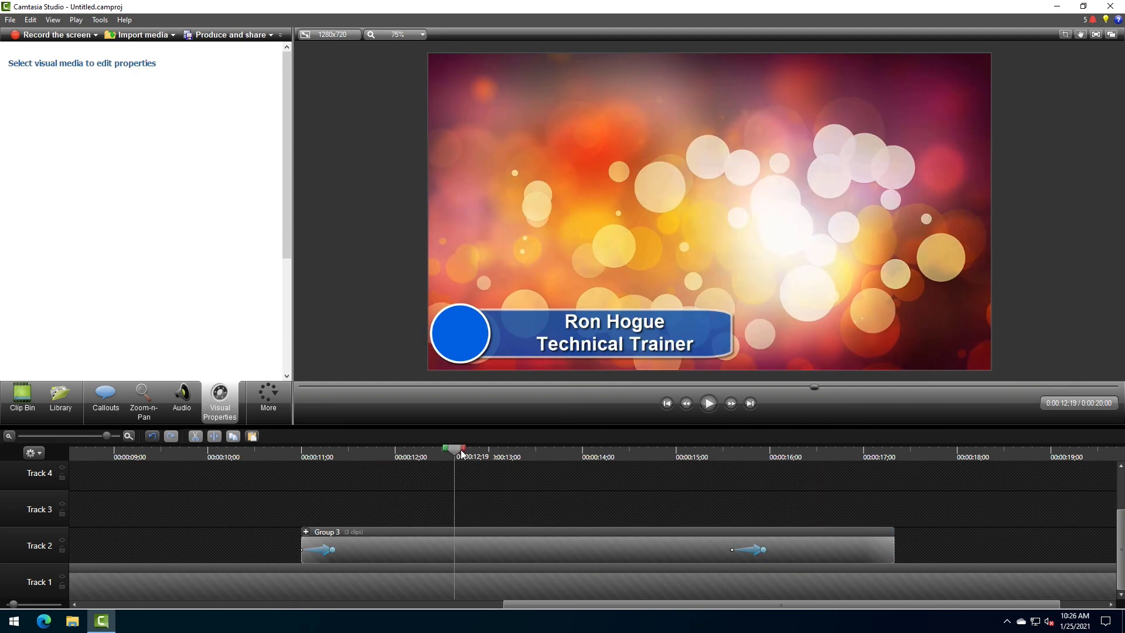
mouse_move(462, 453)
left_mouse_down()
mouse_move(769, 470)
mouse_move(618, 457)
mouse_move(648, 462)
left_mouse_up()
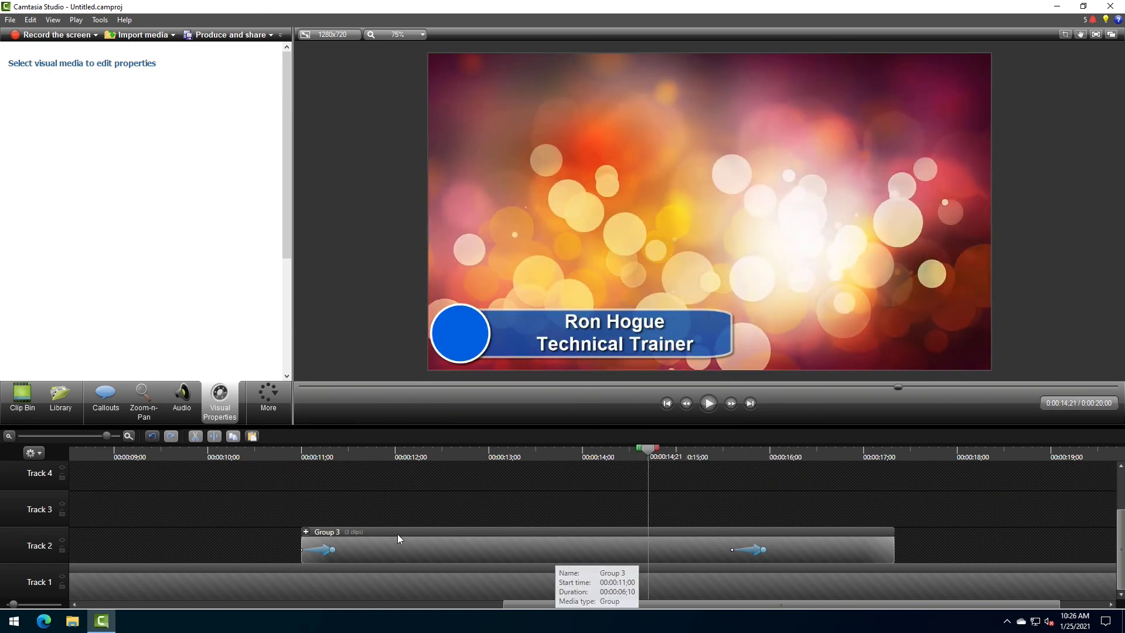
Step: Re-expand the group, reselect the blue rectangle clip, and scrub through the lower-third again
left_click(305, 531)
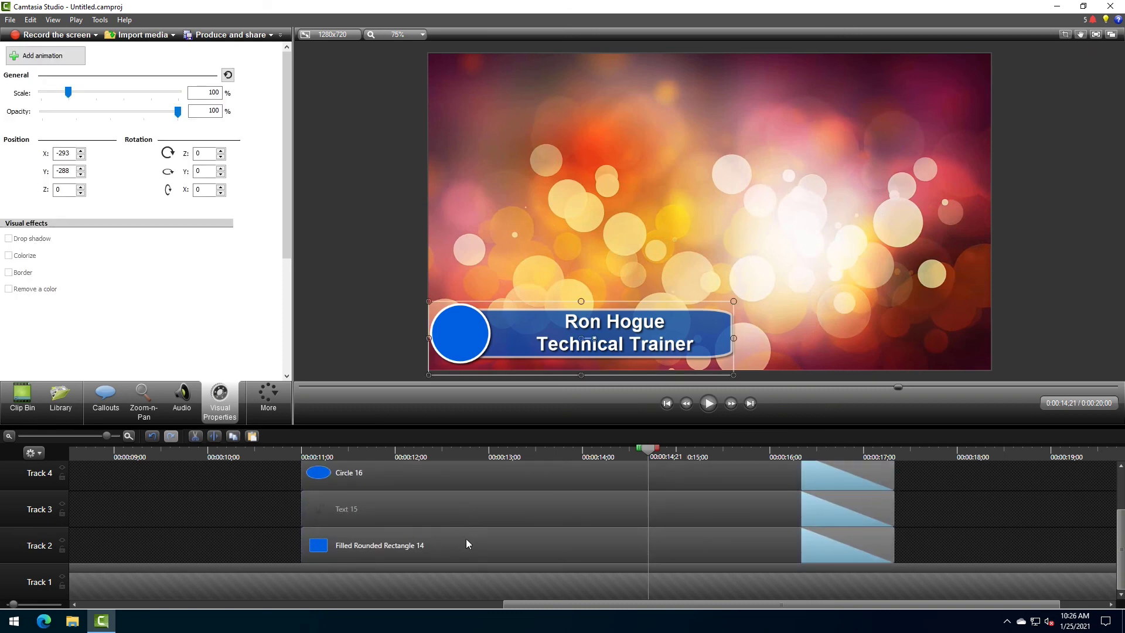
left_click(466, 540)
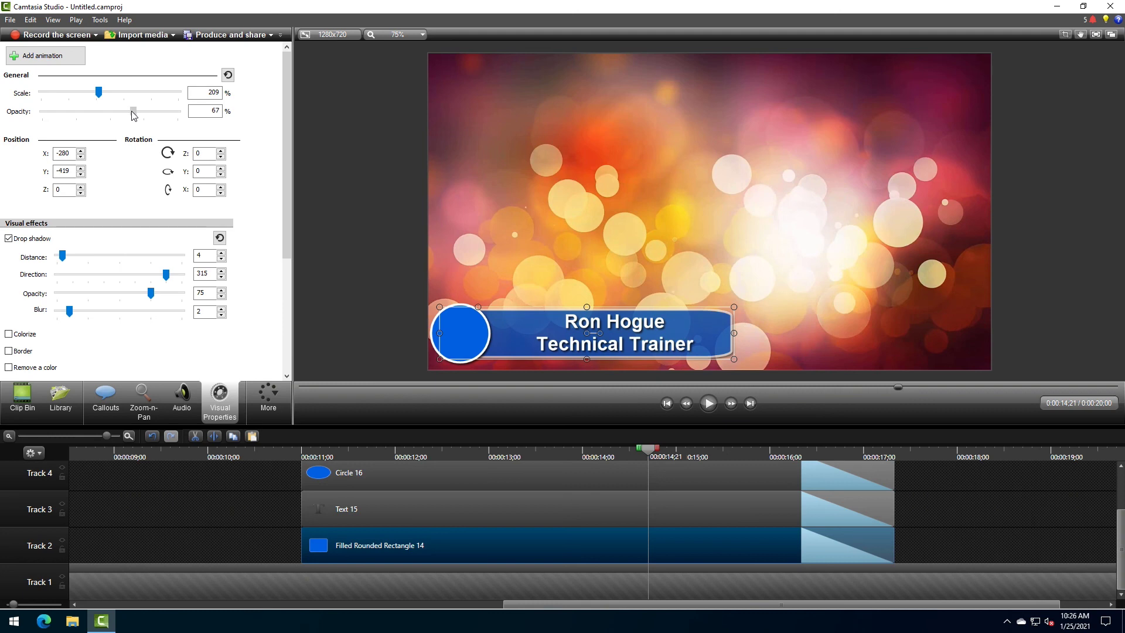
left_click_drag(512, 462, 653, 461)
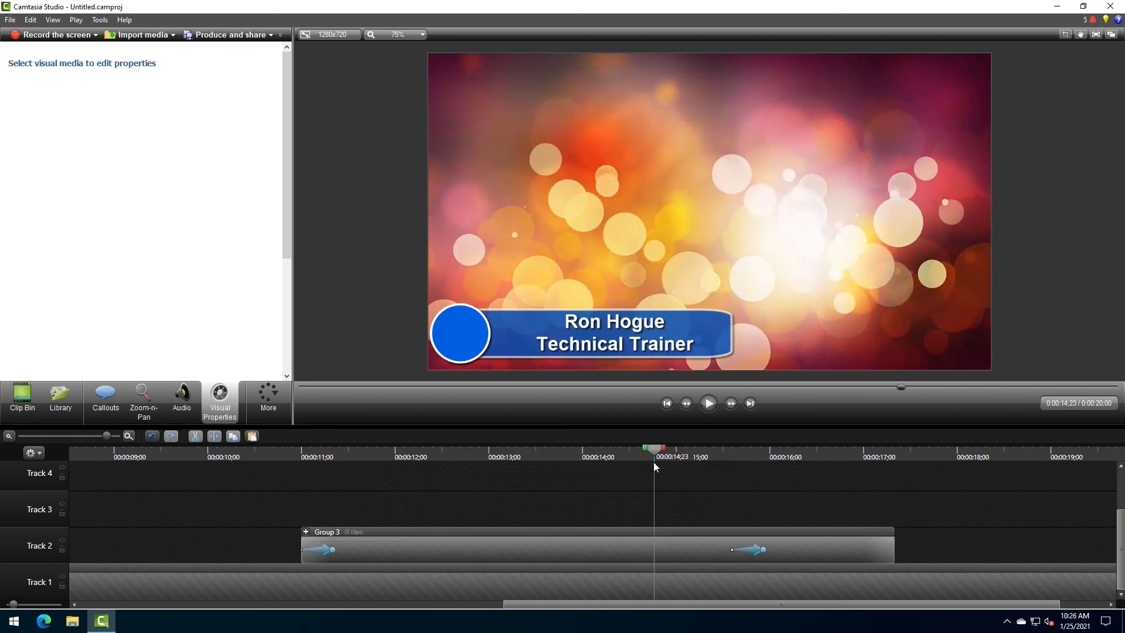